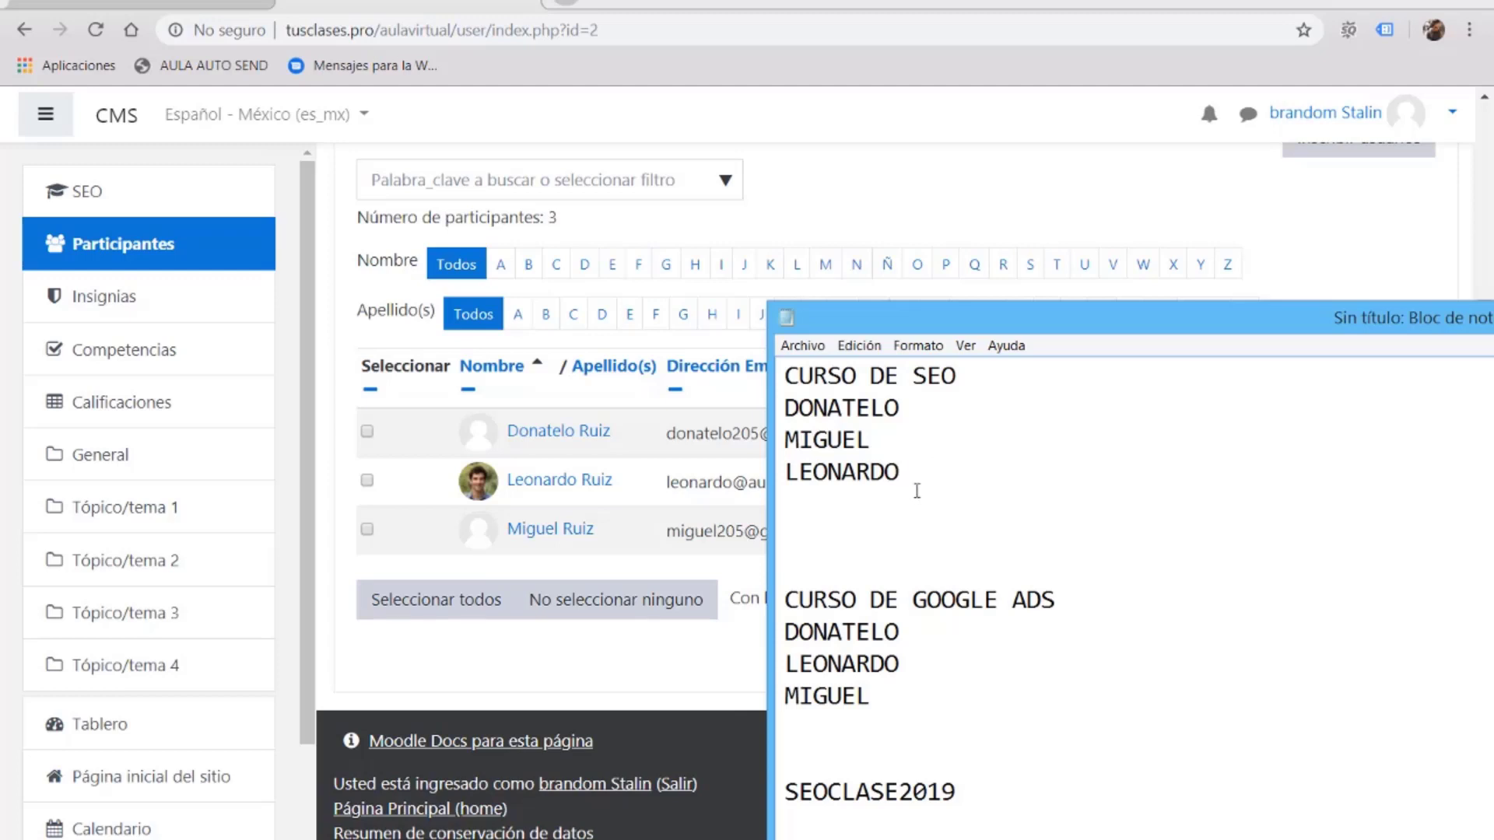
# Step: Review the LEONARDO and DONATELO entries in the Notepad SEO and Google Ads lists, then hide Notepad
pyautogui.moveTo(902, 473); pyautogui.dragTo(781, 472)
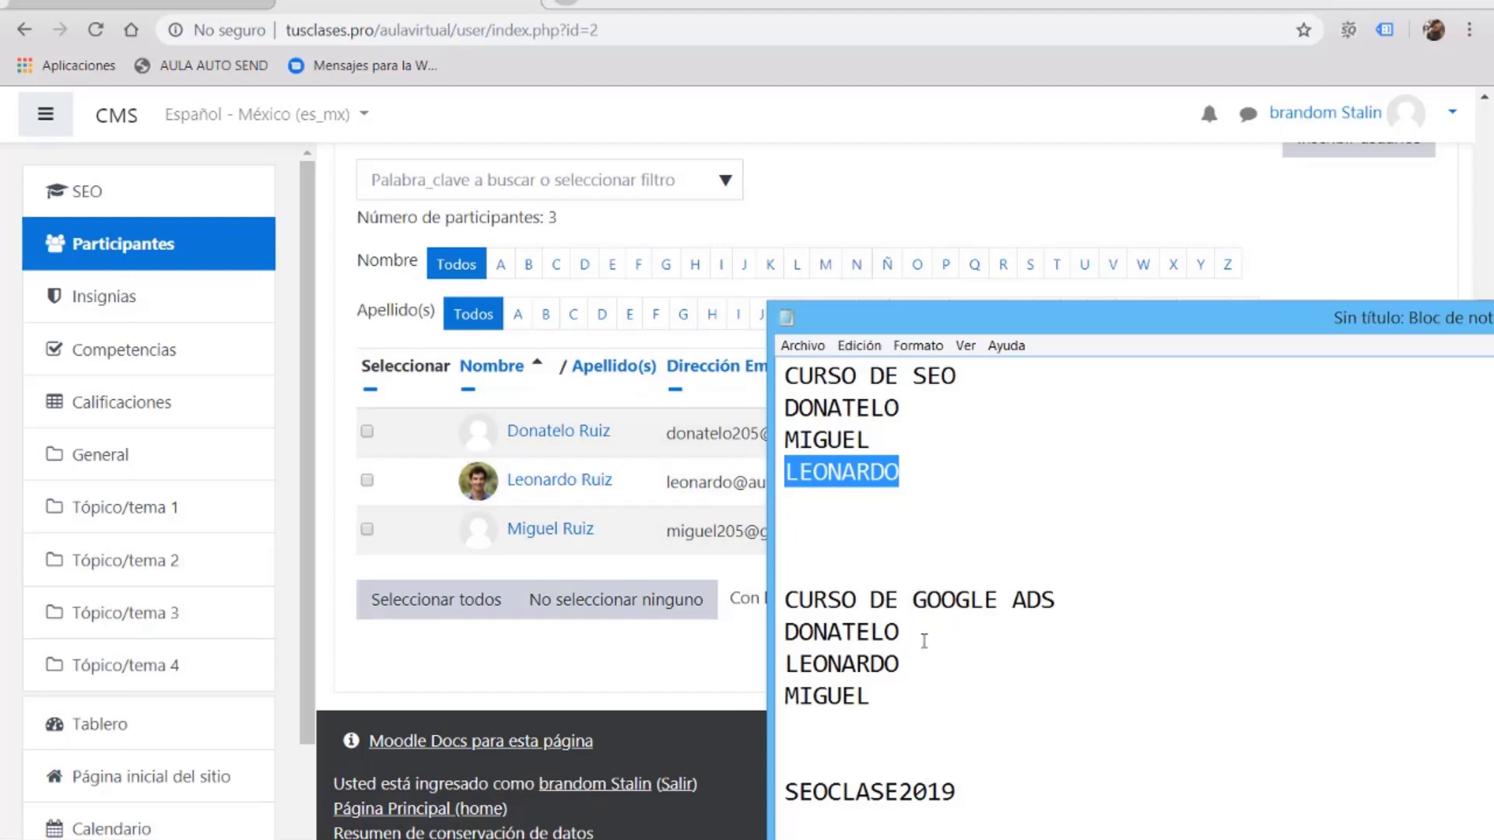
pyautogui.moveTo(919, 625); pyautogui.dragTo(784, 629)
pyautogui.click(891, 684)
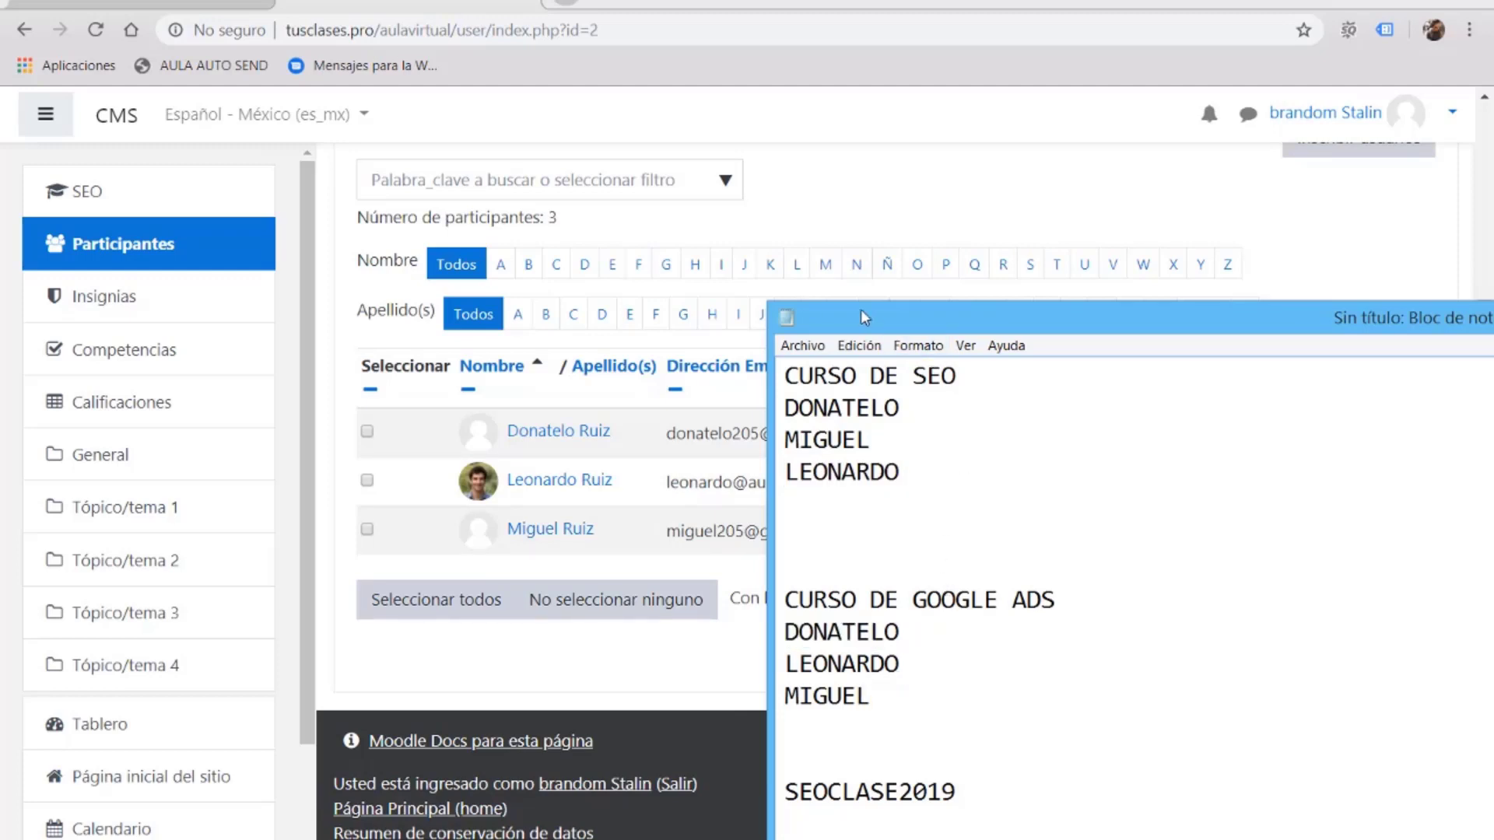
pyautogui.moveTo(872, 314); pyautogui.dragTo(809, 321)
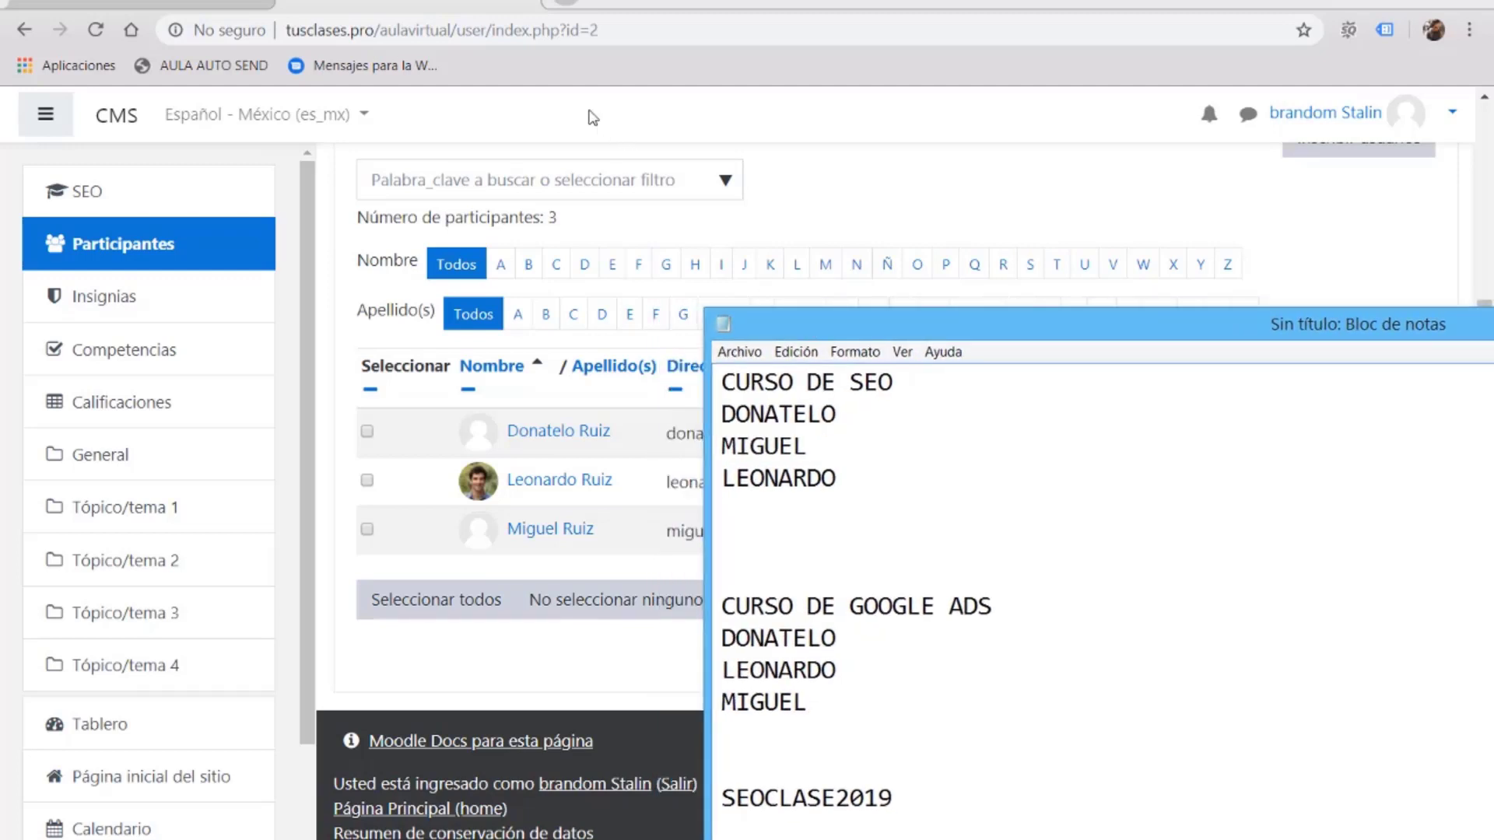
pyautogui.hotkey('alt', 'Tab')
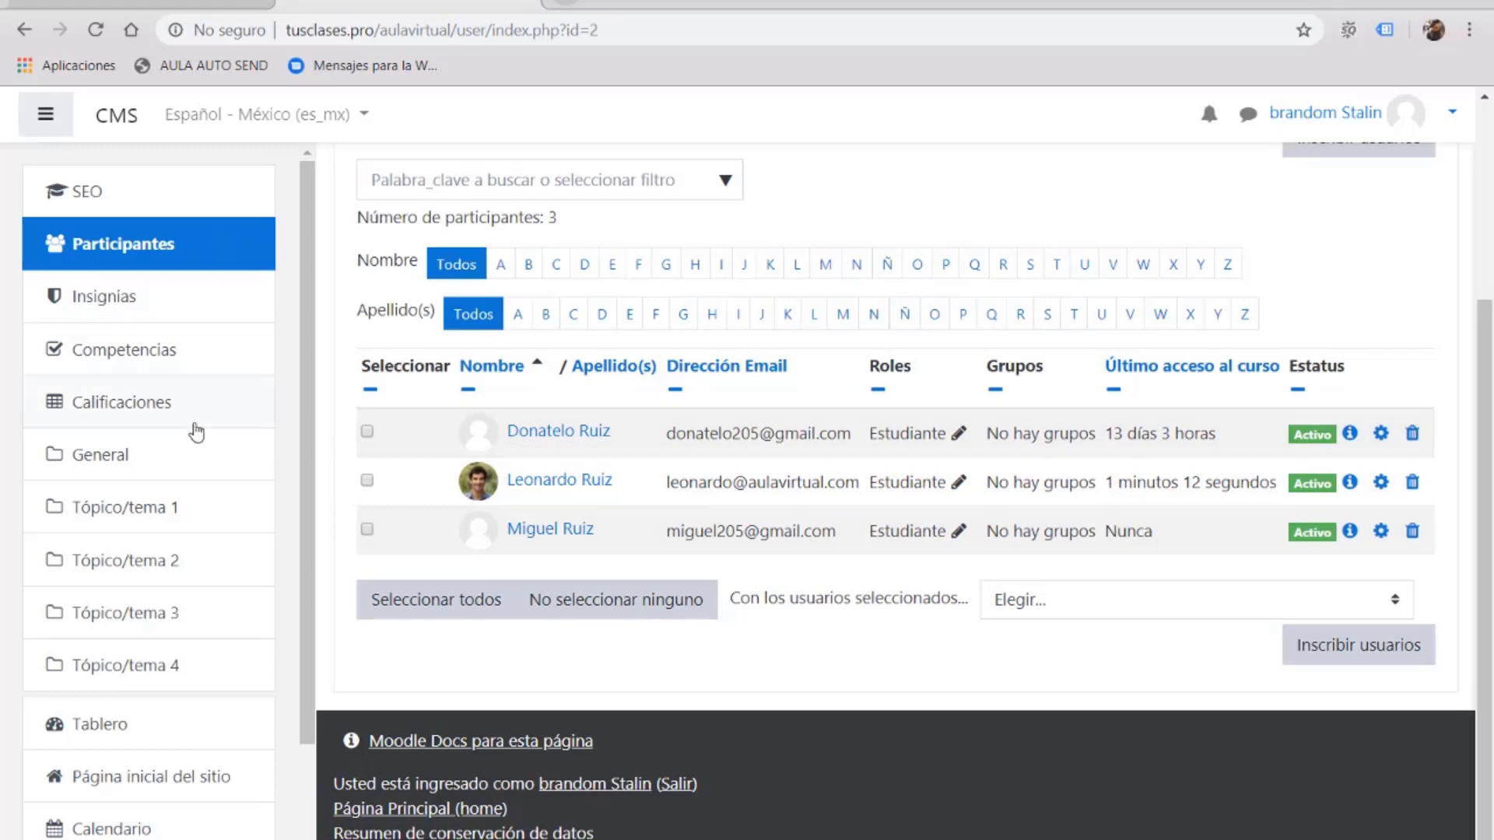
# Step: From the CMS dashboard, open Administración del sitio and show its Usuarios options
pyautogui.scroll(-1, 202, 432)
pyautogui.scroll(1, 205, 434)
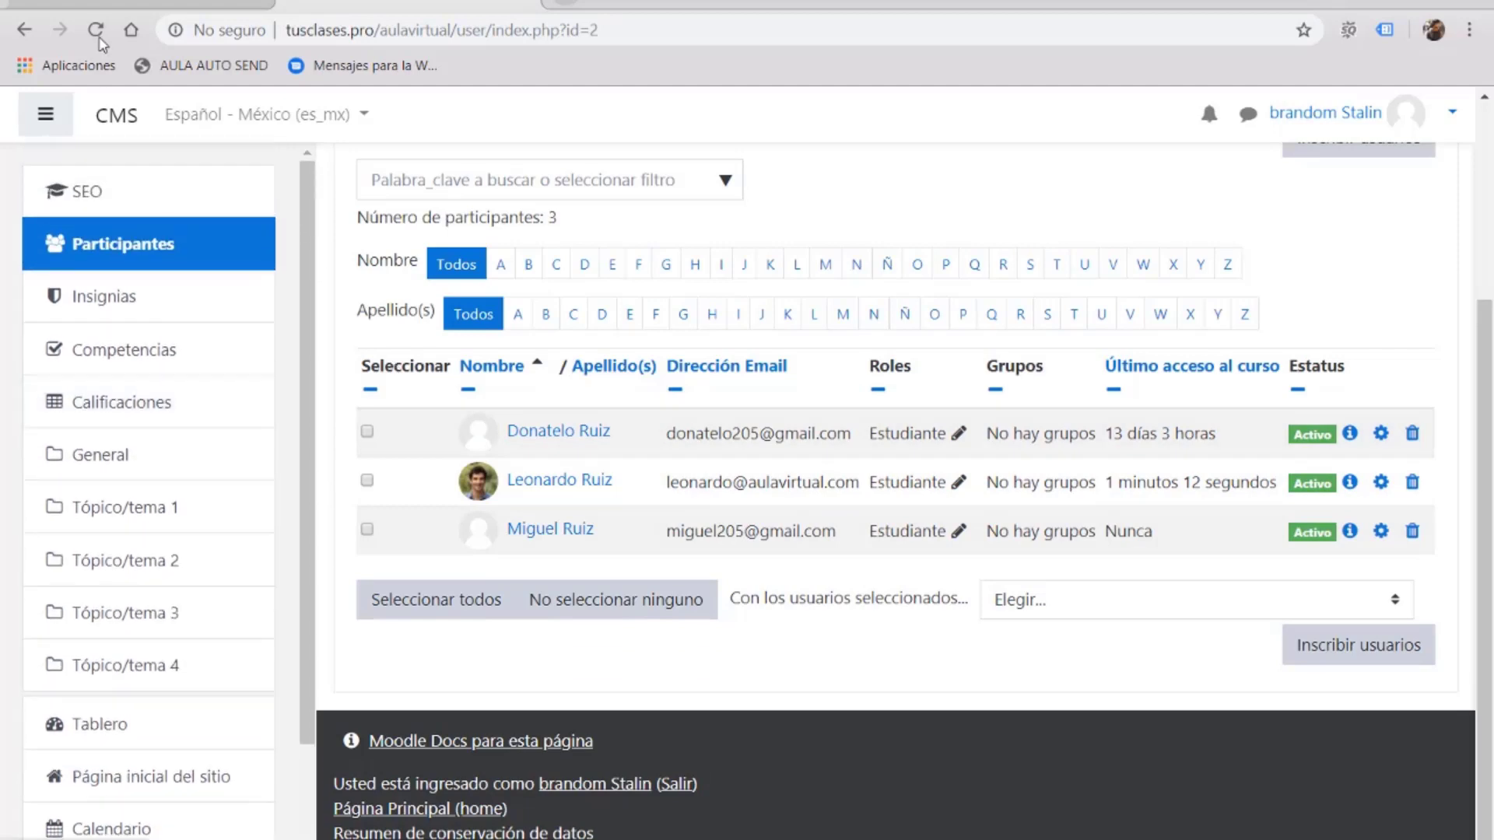
pyautogui.click(119, 125)
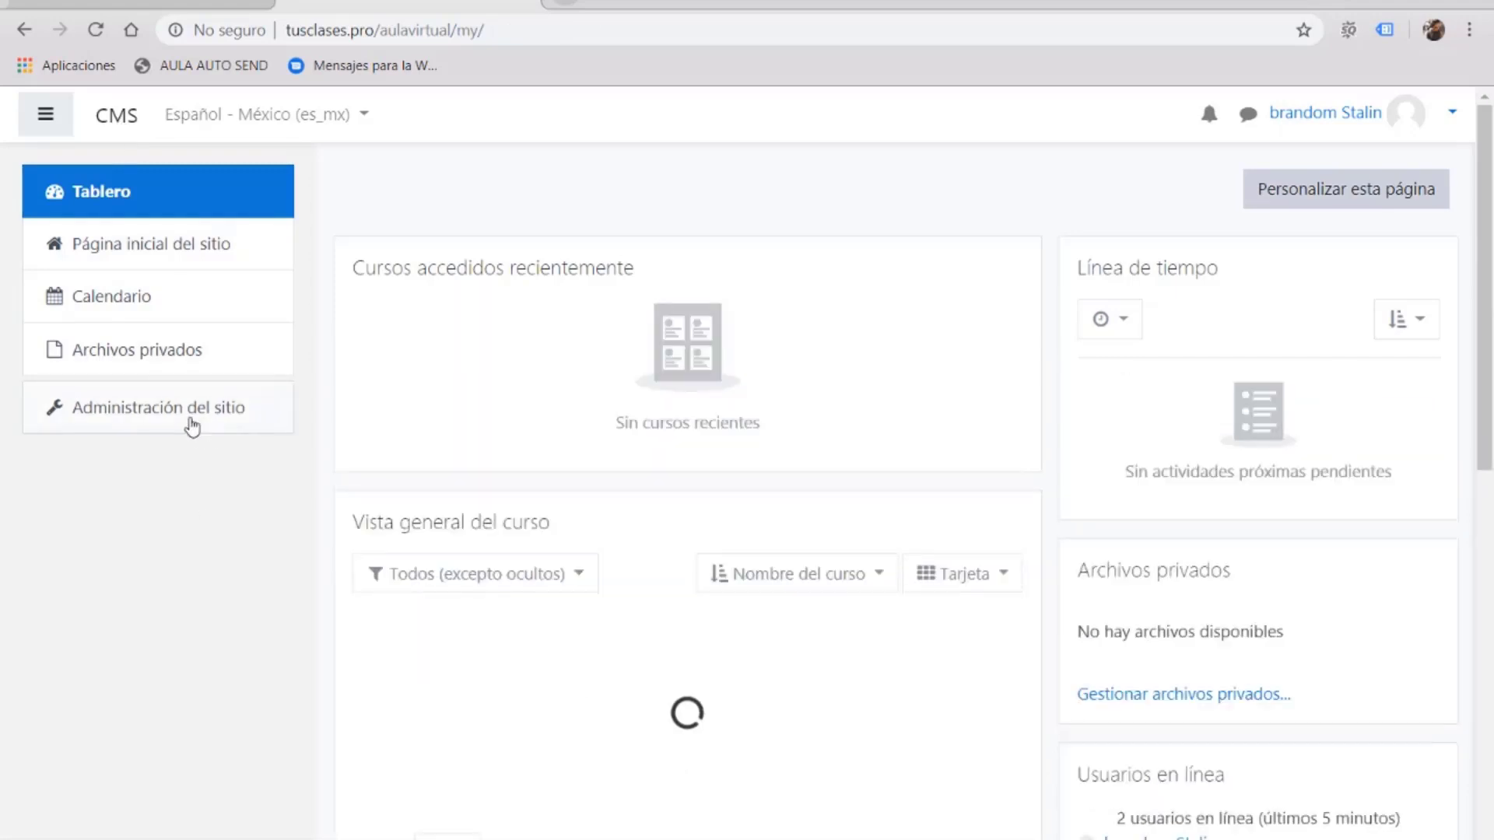
pyautogui.click(207, 419)
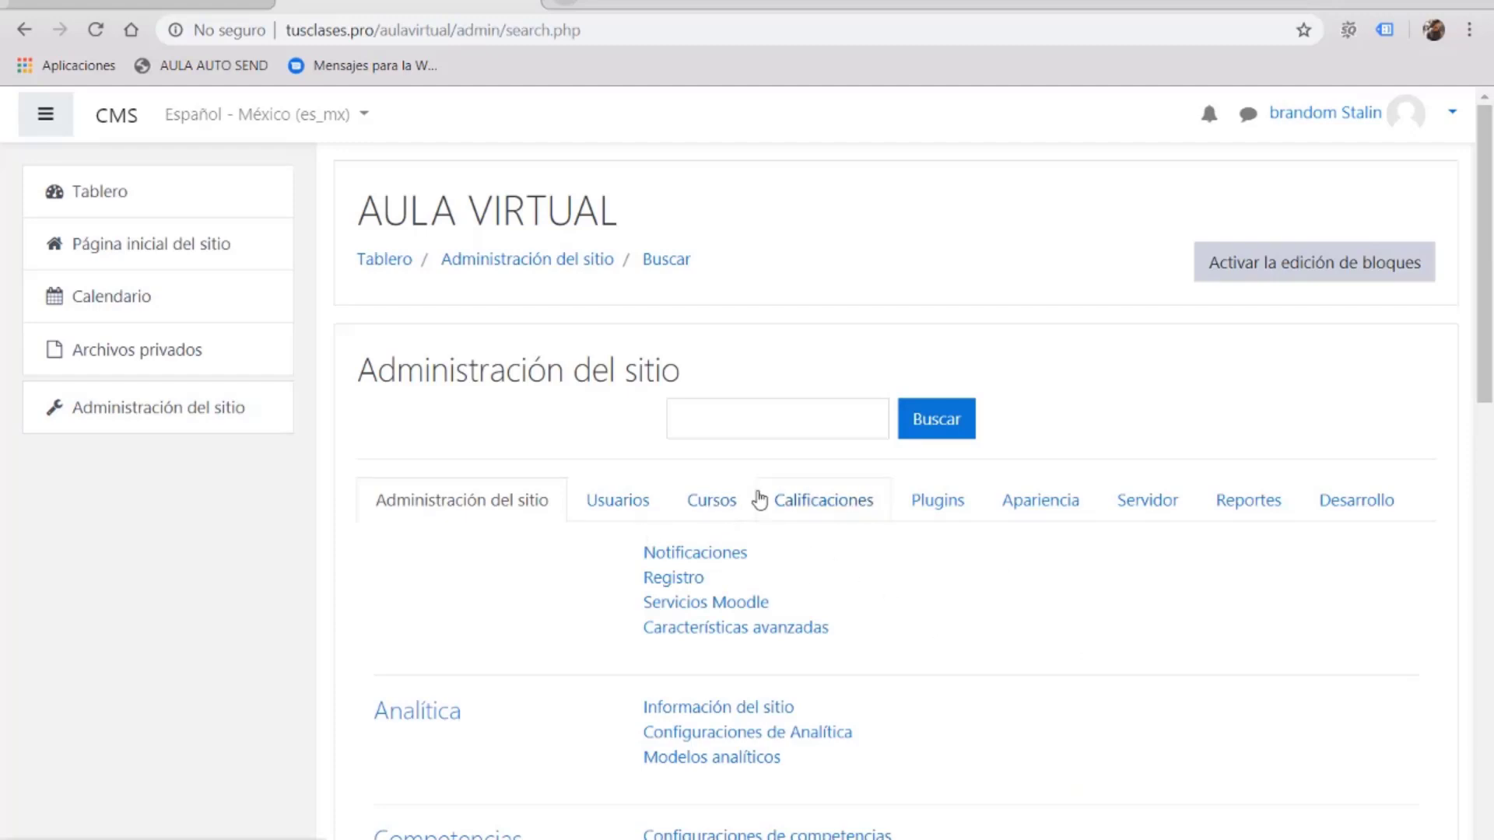
pyautogui.click(729, 507)
pyautogui.click(618, 505)
pyautogui.scroll(-1, 788, 504)
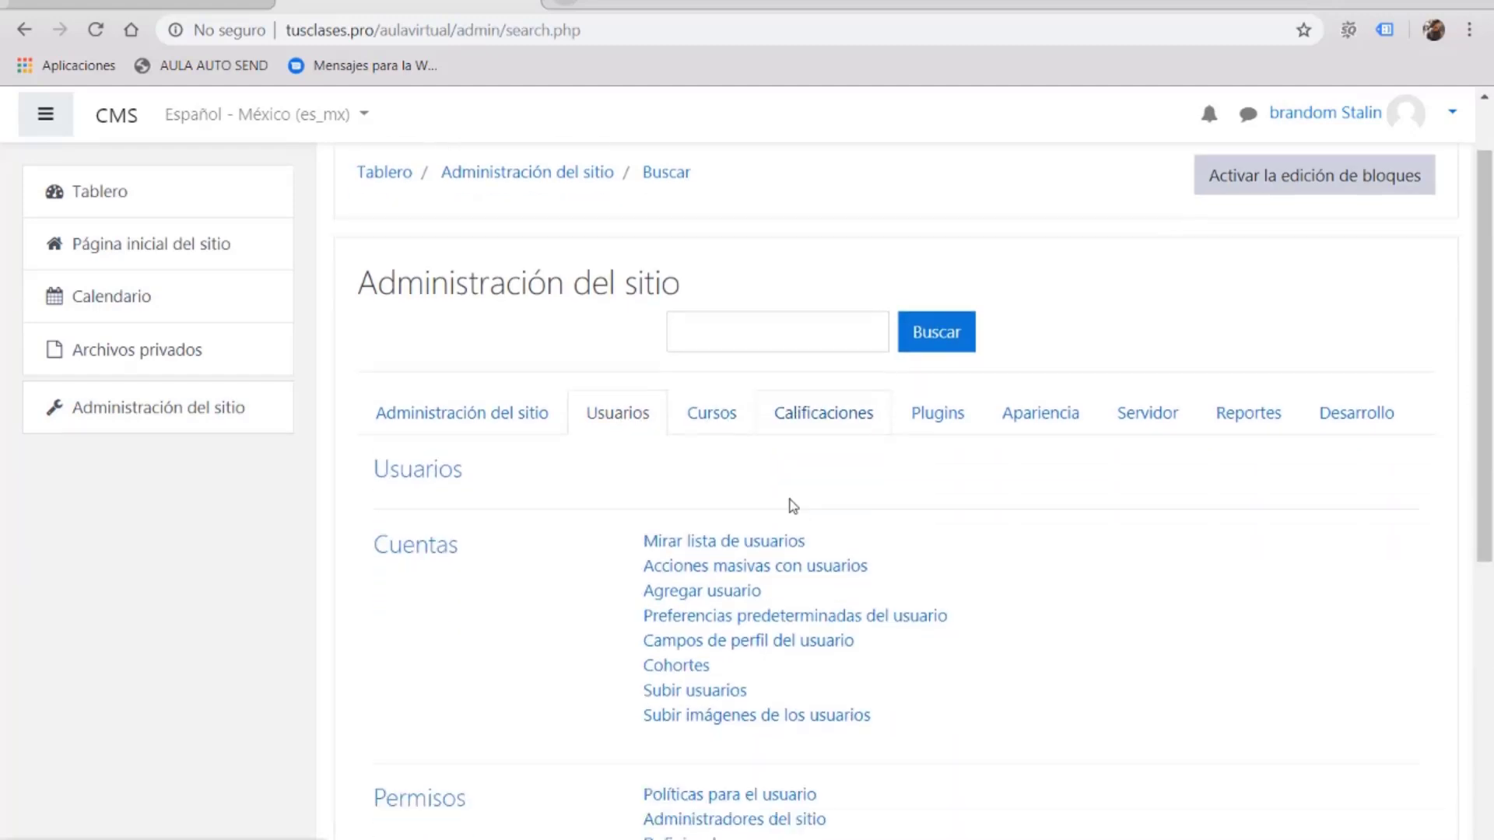
# Step: Browse Mirar lista de usuarios showing the five site users, then go back to the dashboard
pyautogui.click(733, 526)
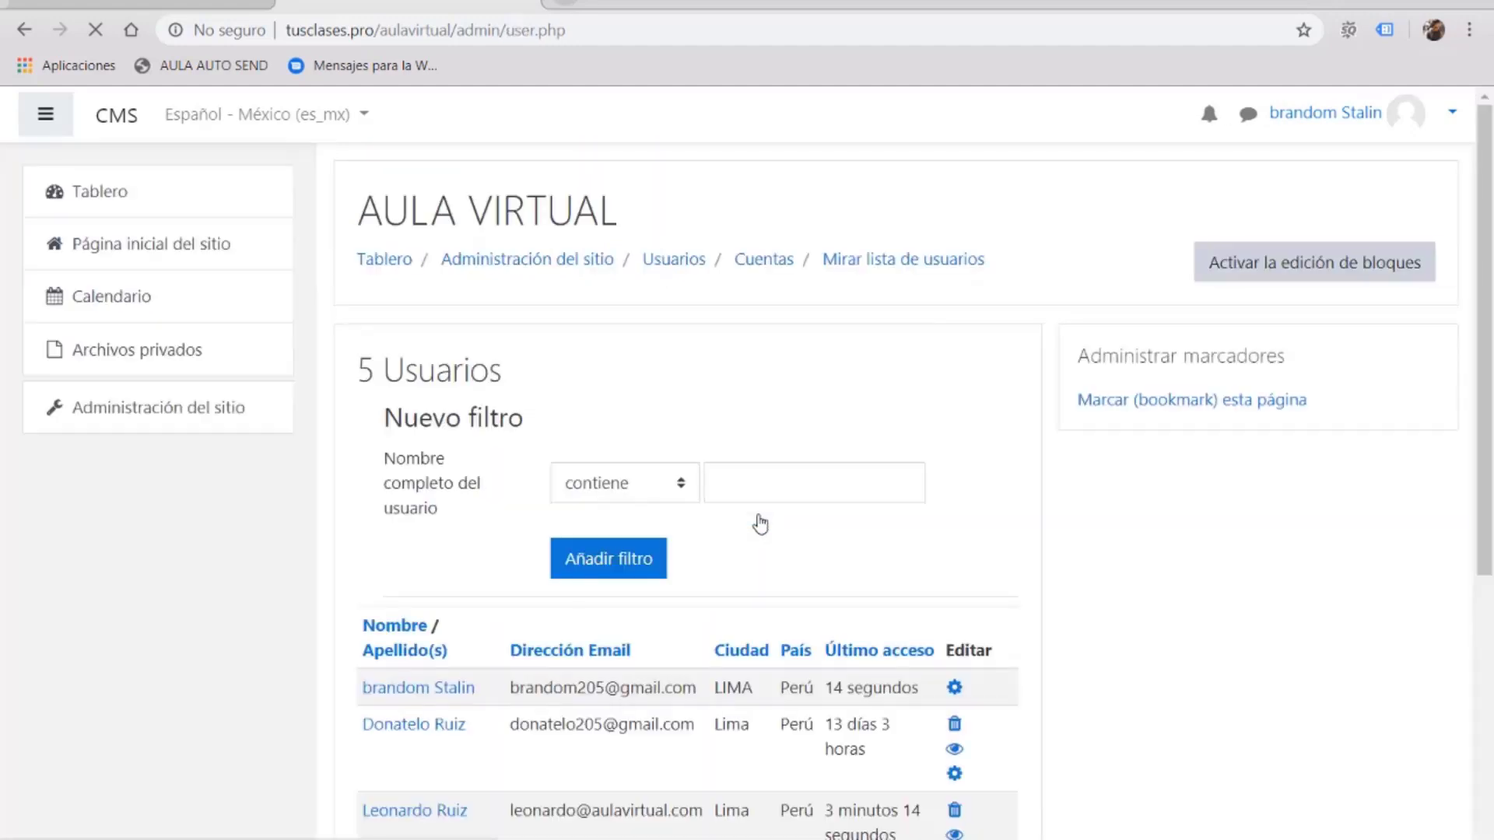
pyautogui.scroll(-4, 980, 480)
pyautogui.scroll(-2, 998, 479)
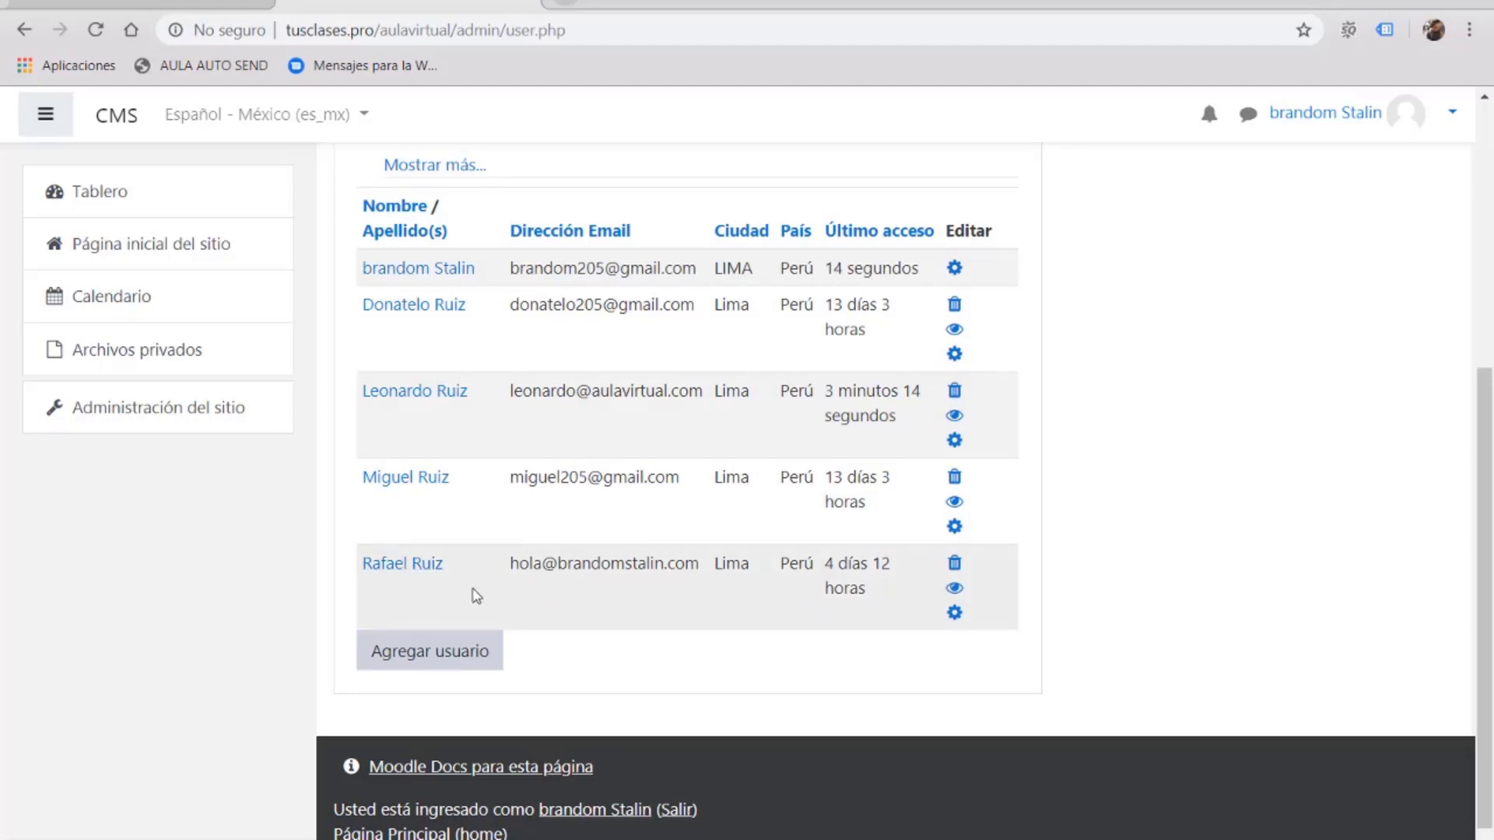
pyautogui.scroll(1, 473, 593)
pyautogui.scroll(-1, 477, 593)
pyautogui.scroll(3, 400, 572)
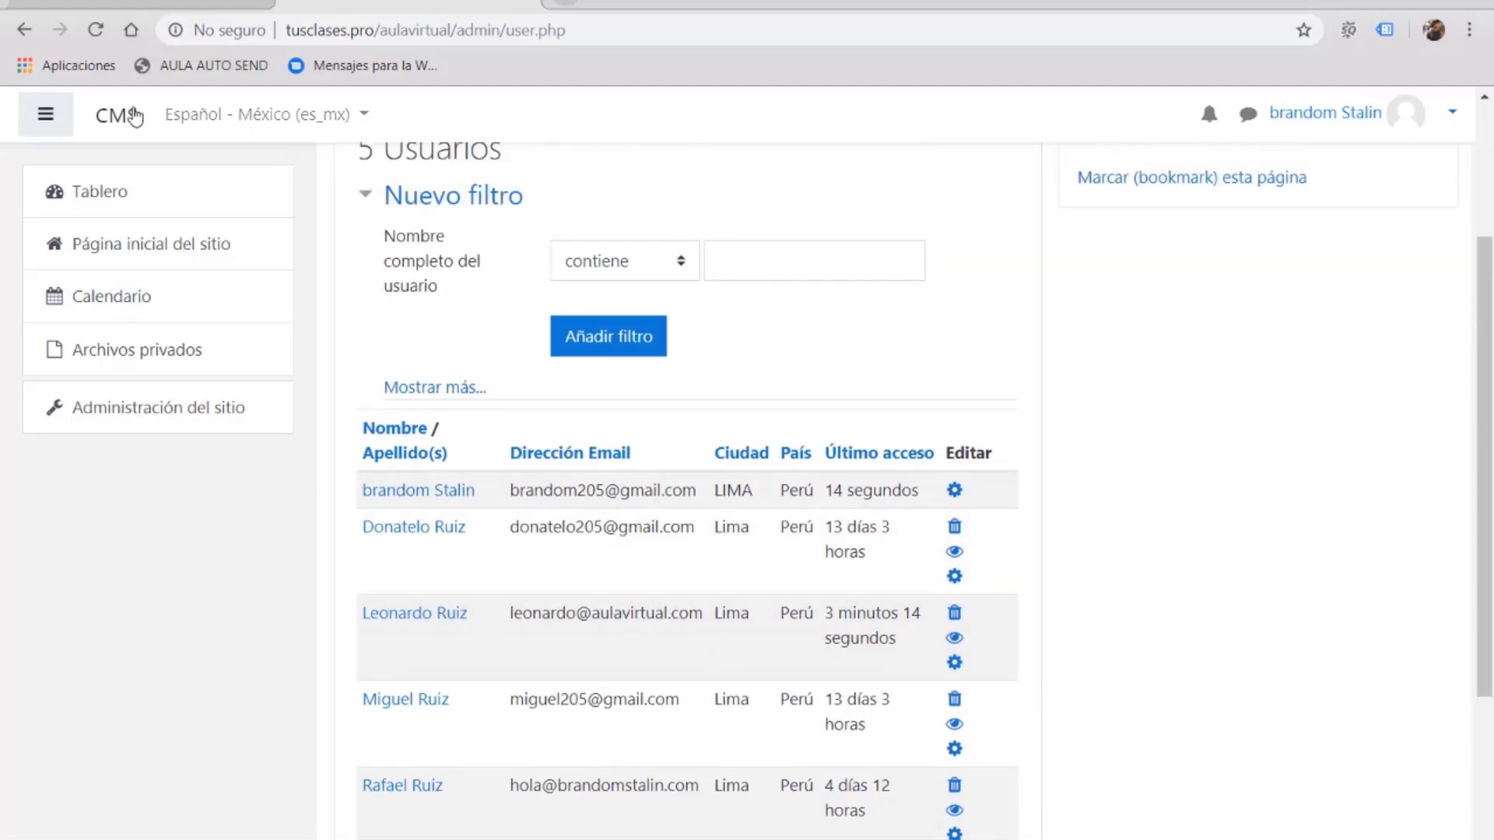
pyautogui.click(130, 116)
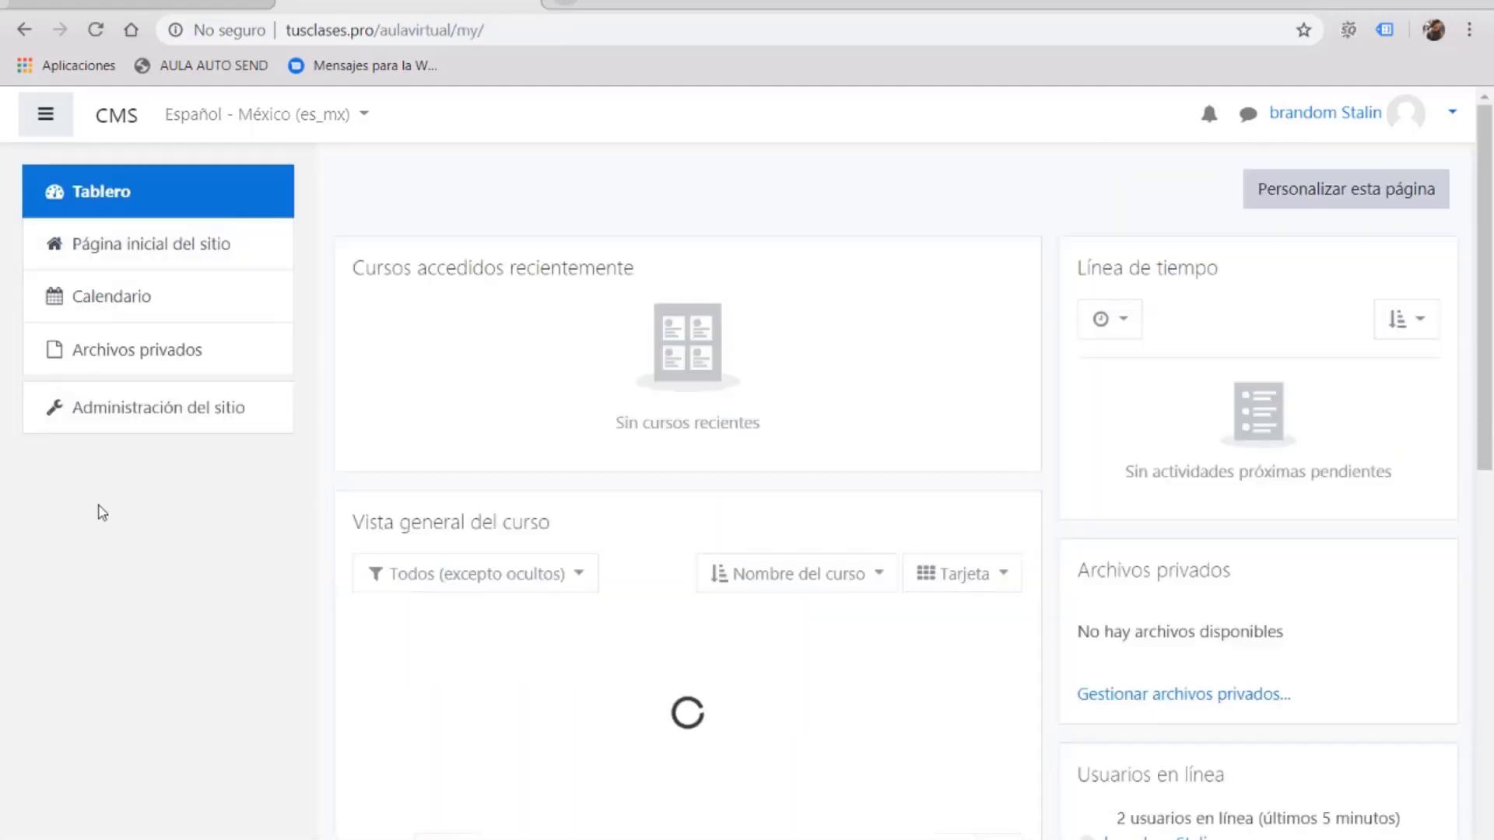
# Step: Through Gestionar cursos y categorías, open Marketing en Buscadores and edit Curso de Posicionamiento Web
pyautogui.click(162, 415)
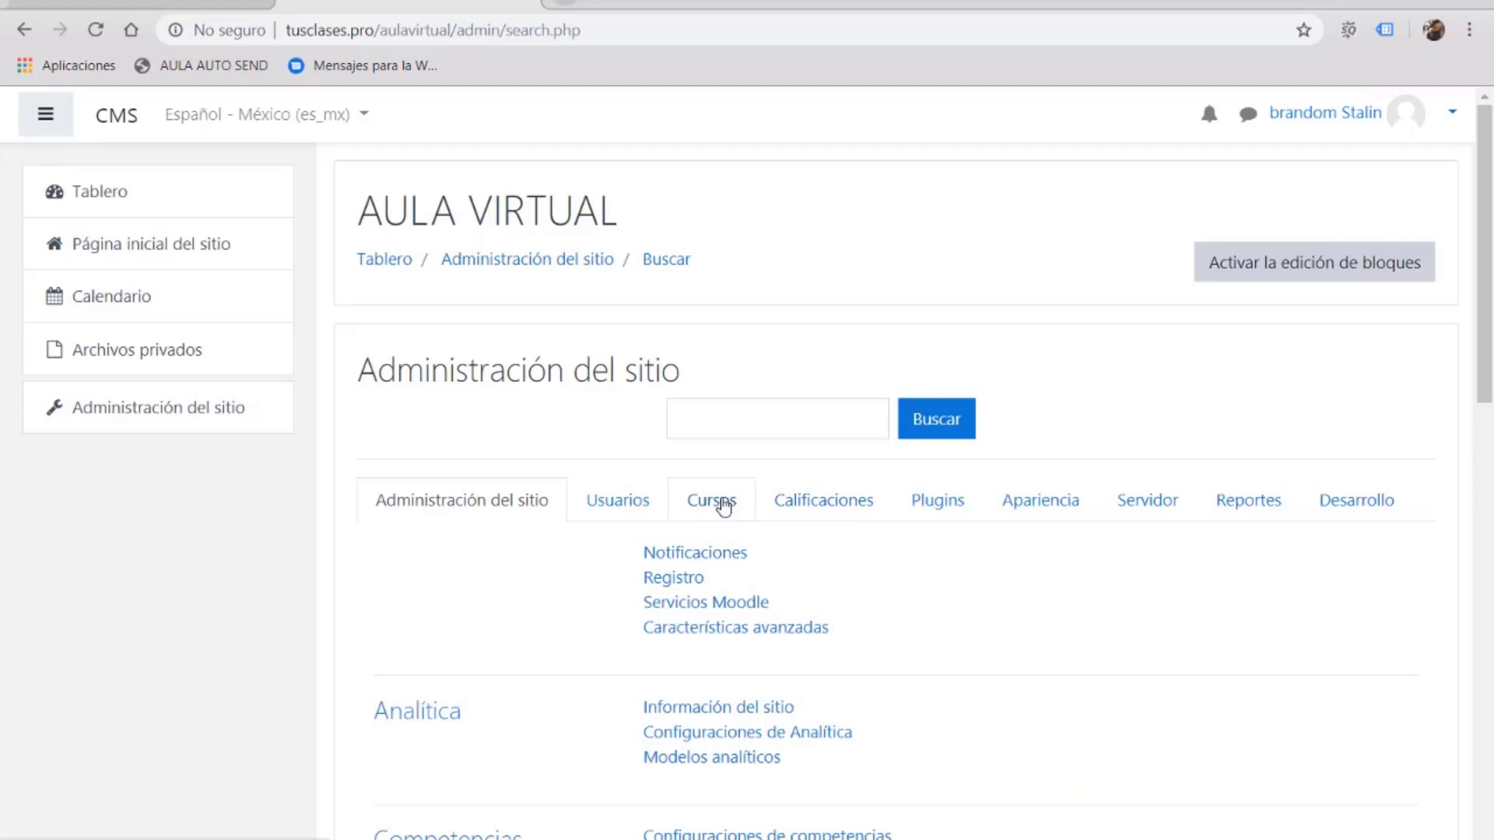
pyautogui.click(745, 507)
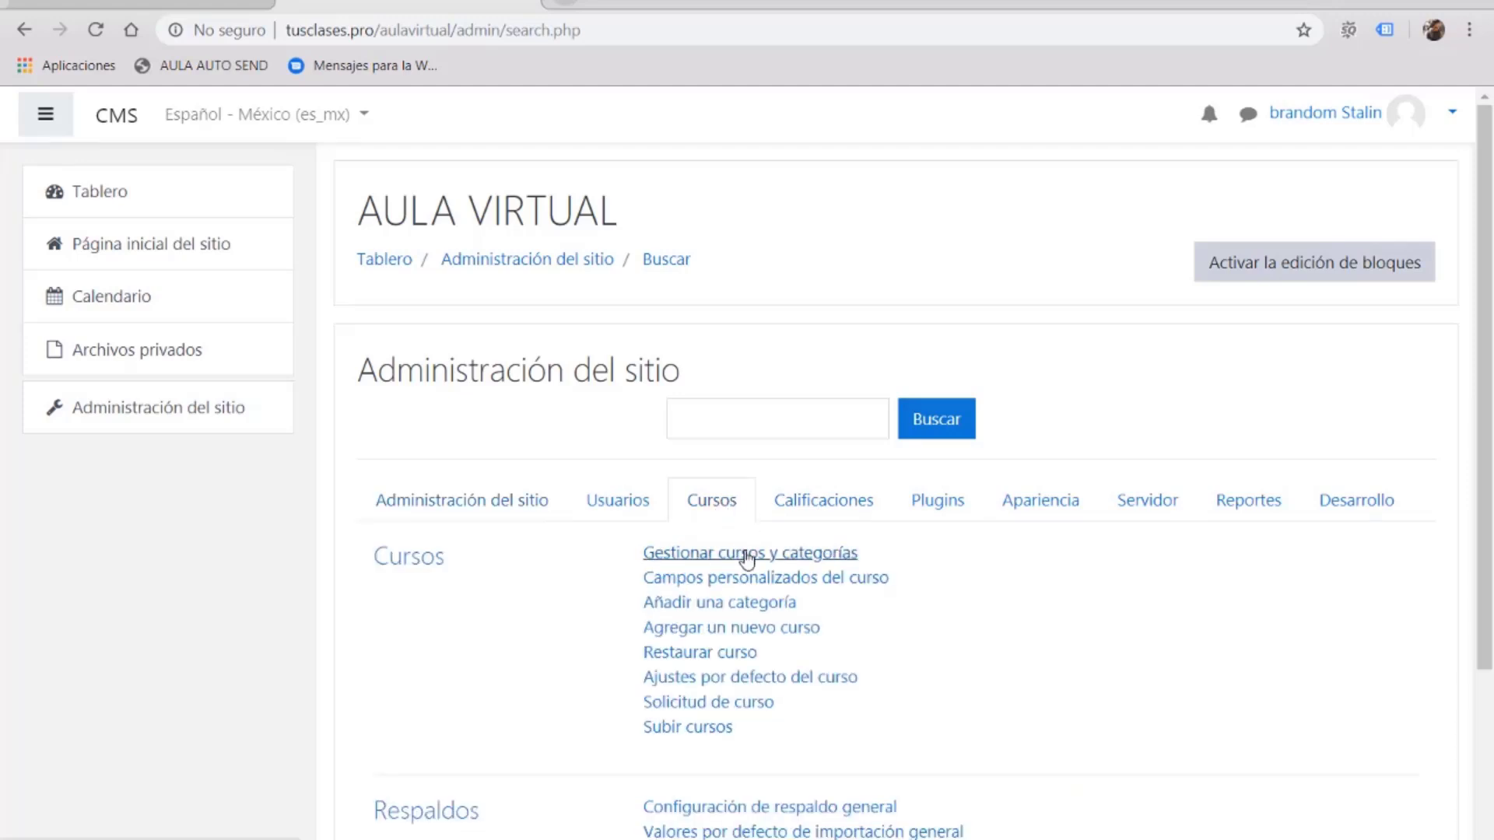
pyautogui.click(746, 557)
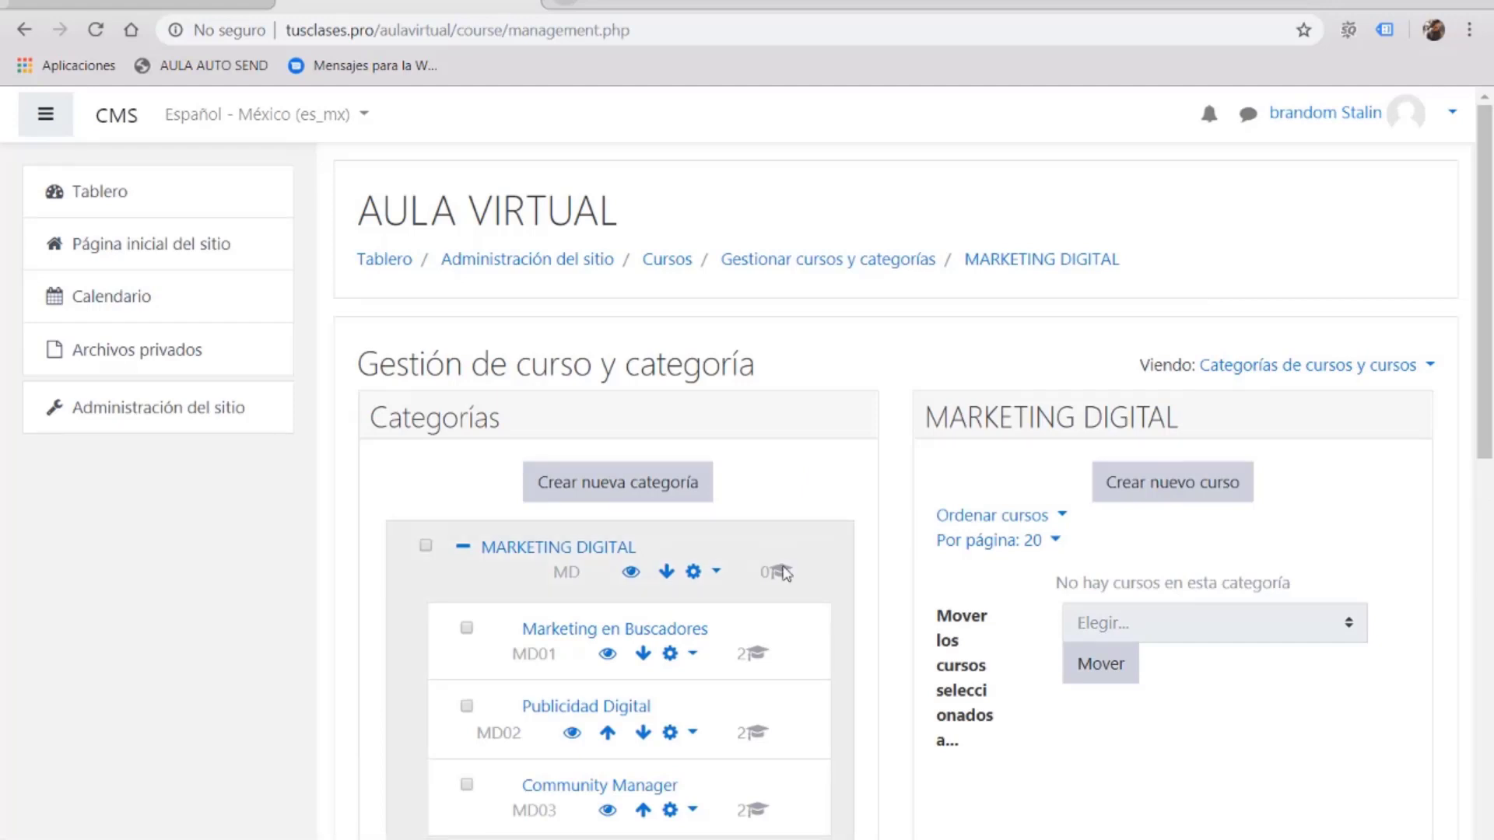
pyautogui.scroll(-2, 784, 573)
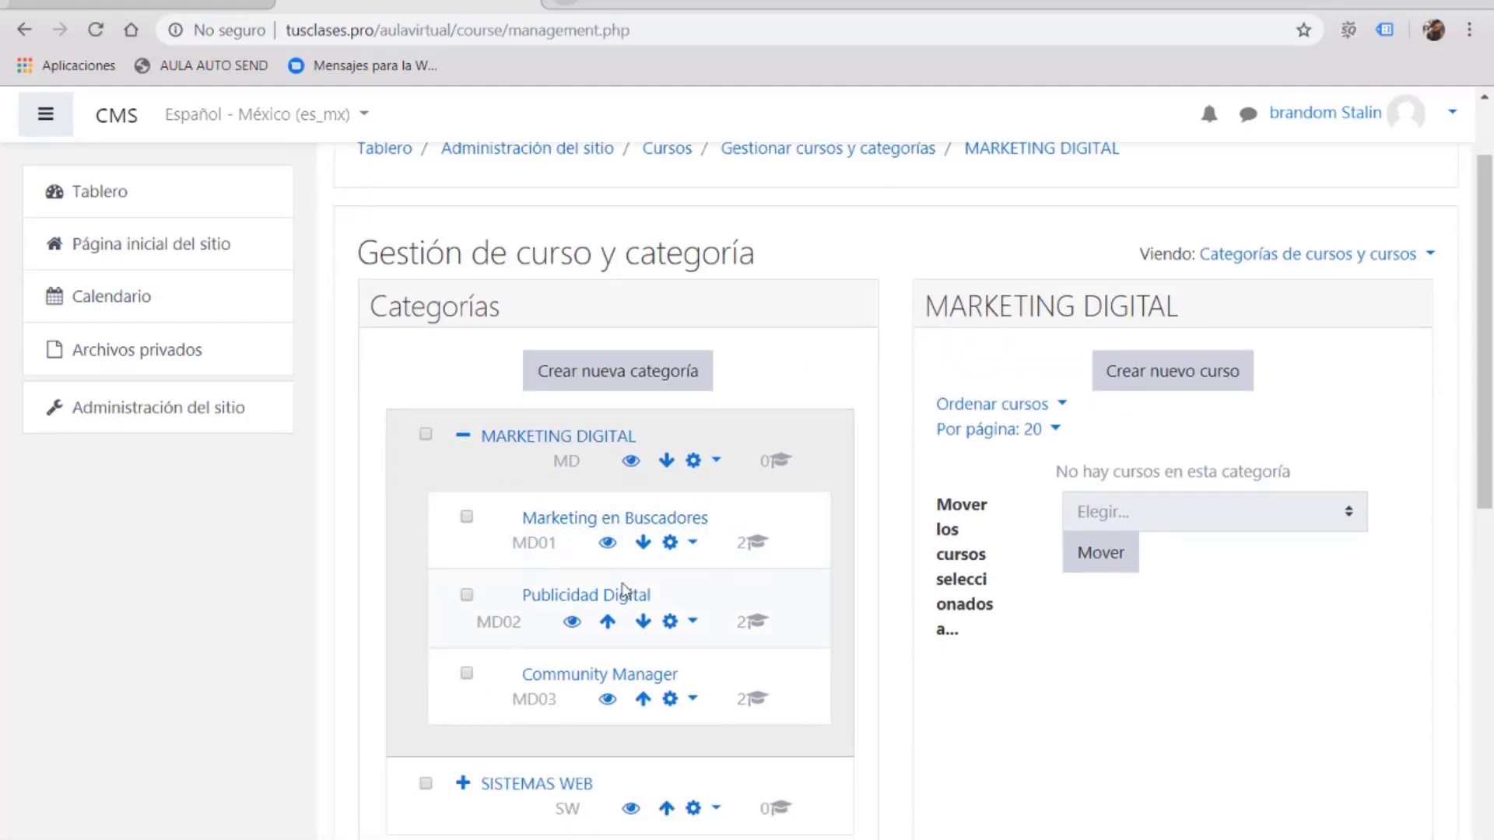
pyautogui.click(630, 520)
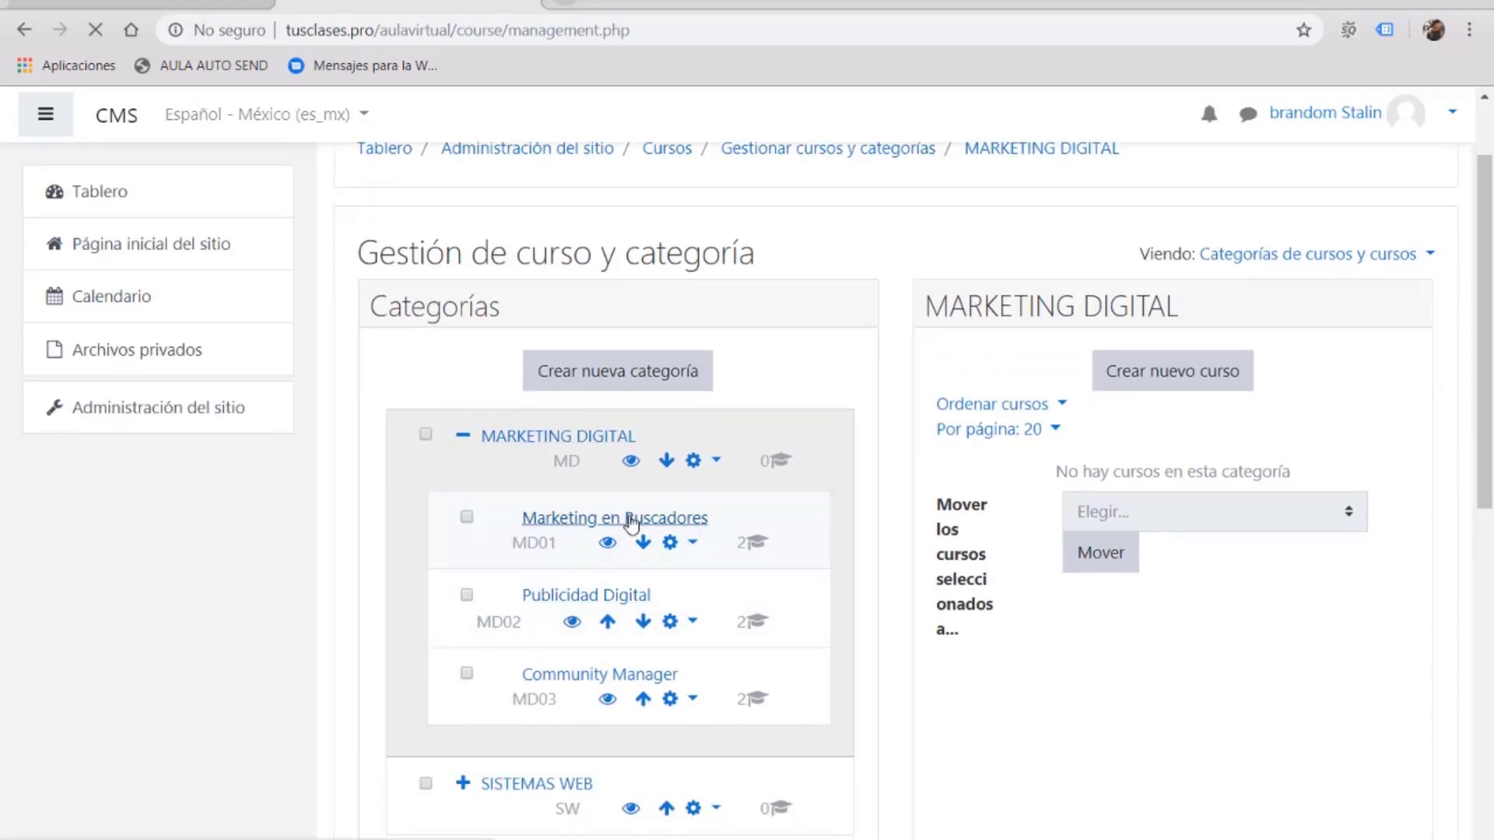
pyautogui.scroll(-3, 933, 475)
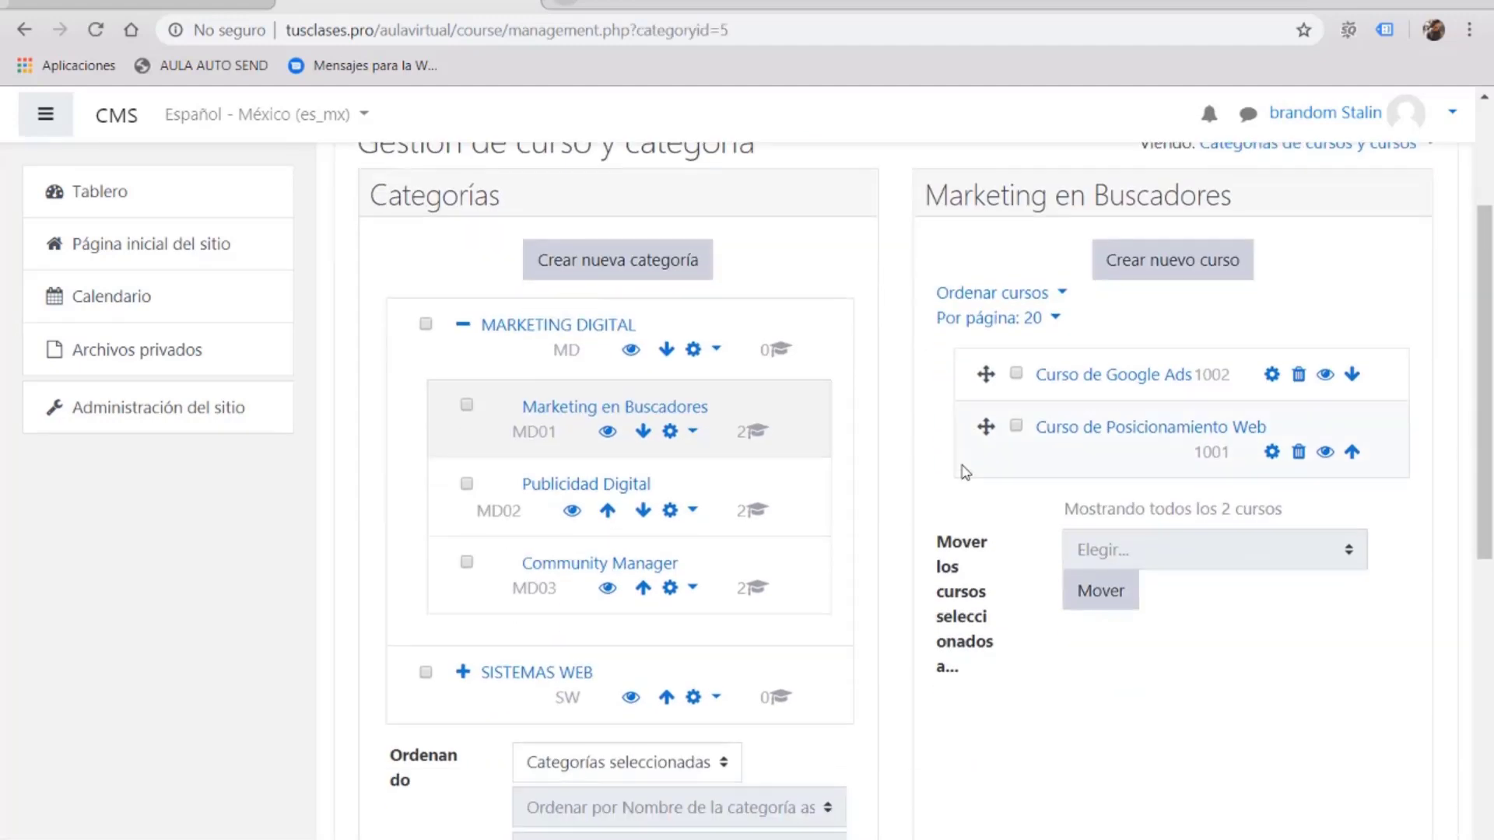
pyautogui.click(1271, 454)
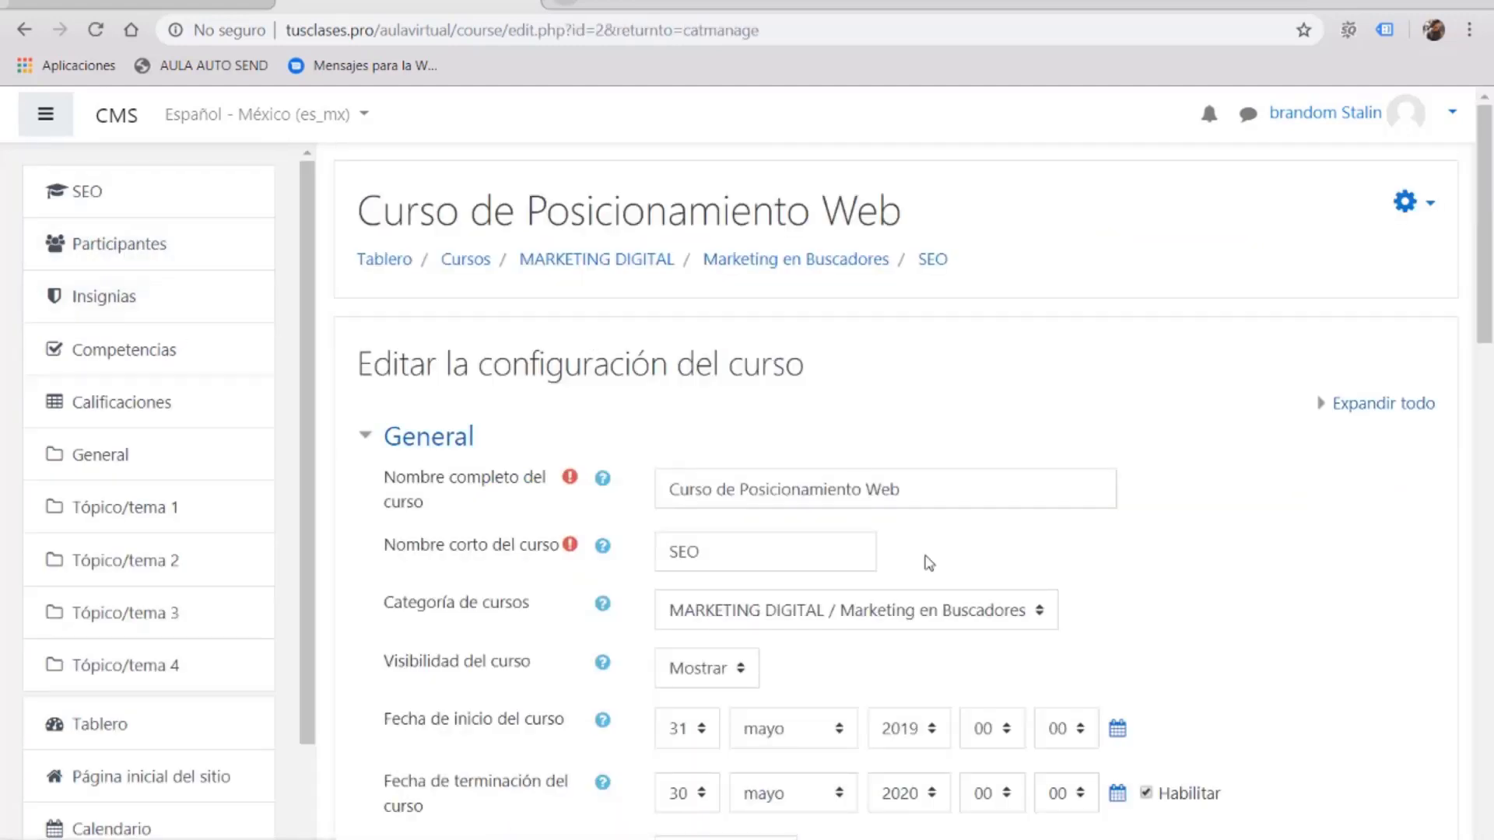
# Step: Open Métodos de inscripción for Curso de Posicionamiento Web from the course's Más... administration options
pyautogui.scroll(-2, 1354, 513)
pyautogui.scroll(2, 1297, 377)
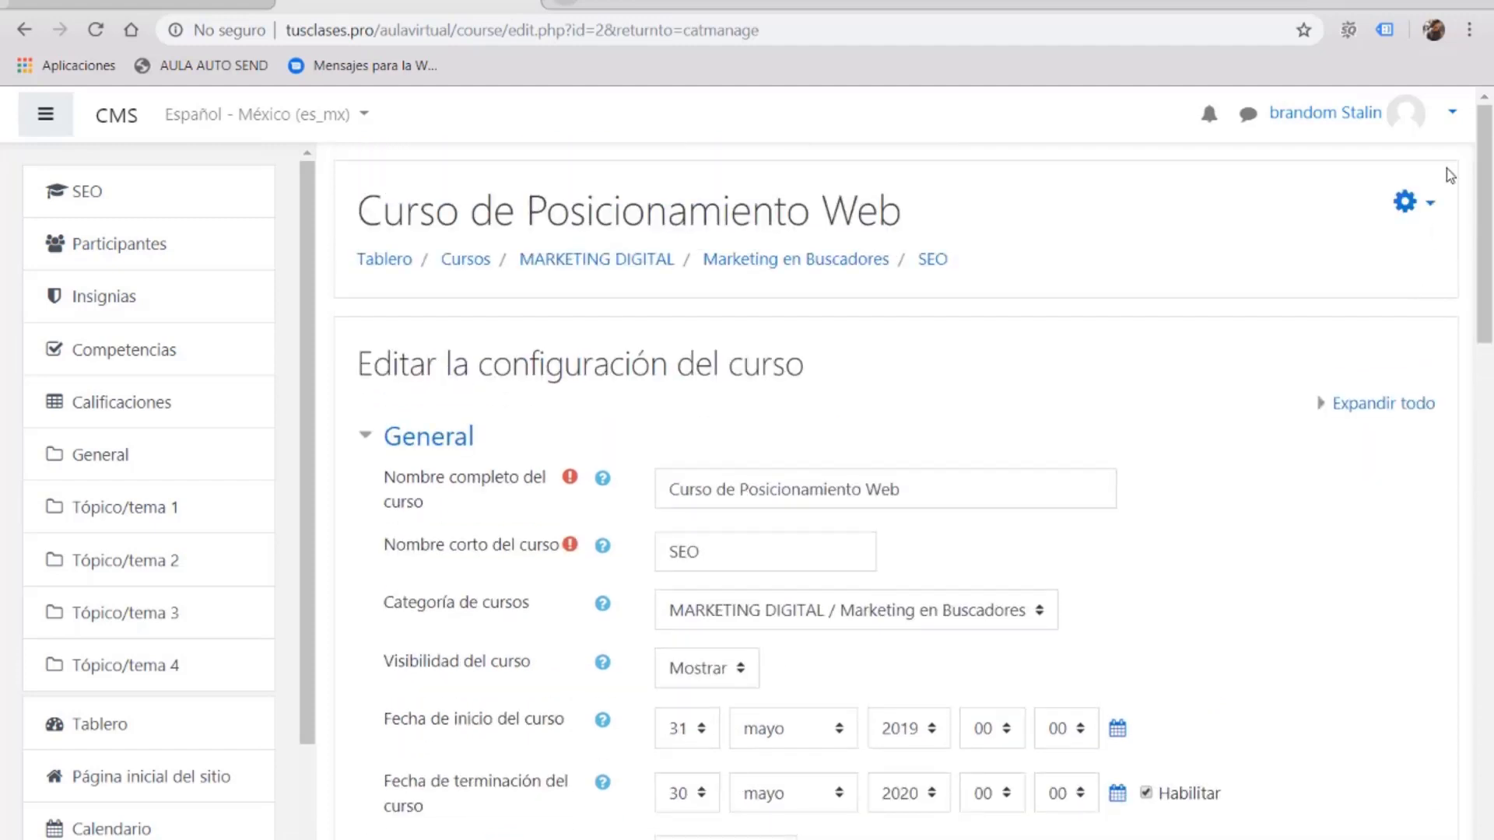
pyautogui.click(1432, 206)
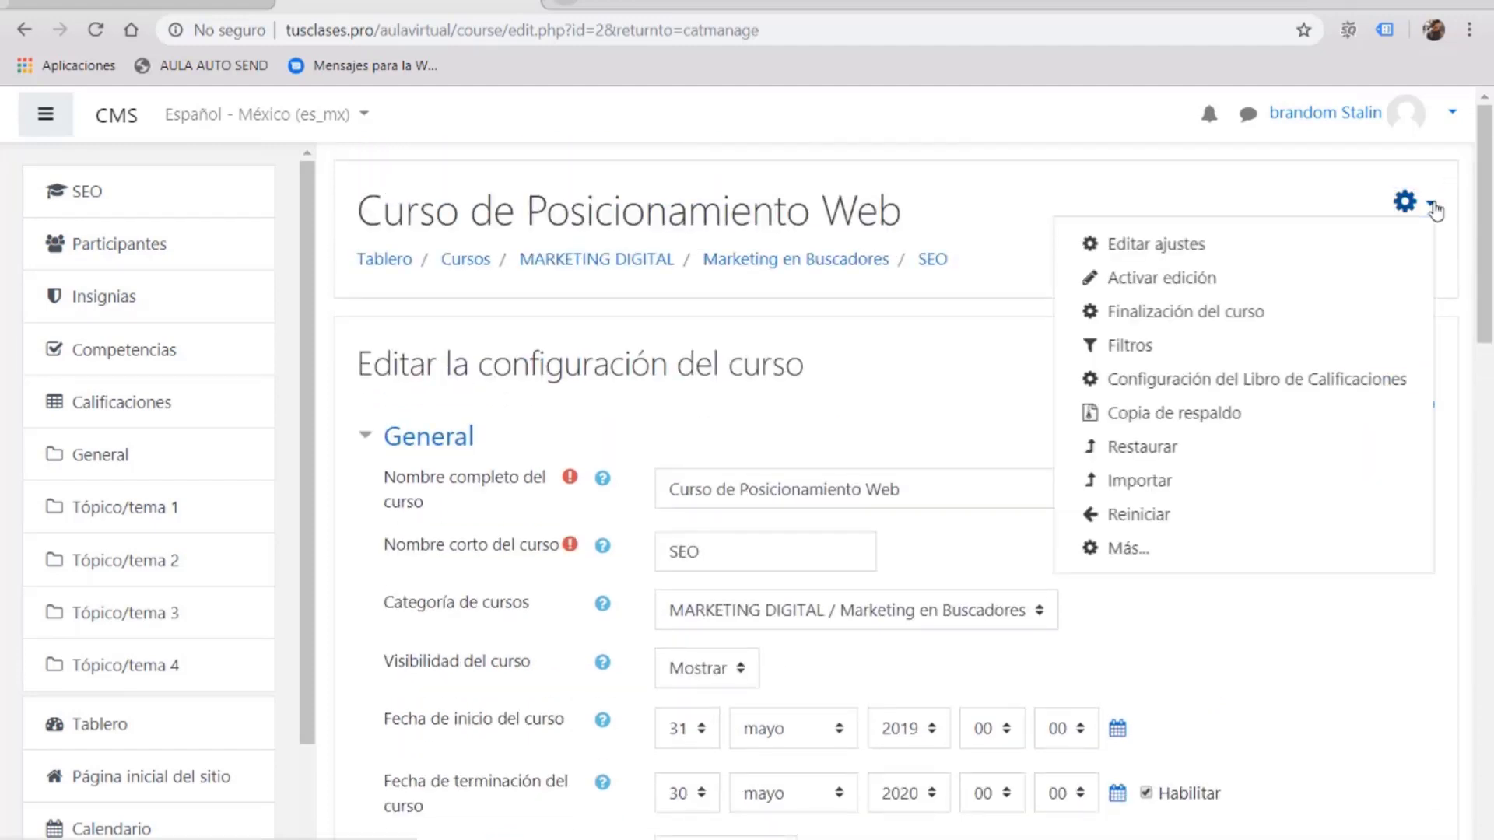
pyautogui.click(1125, 550)
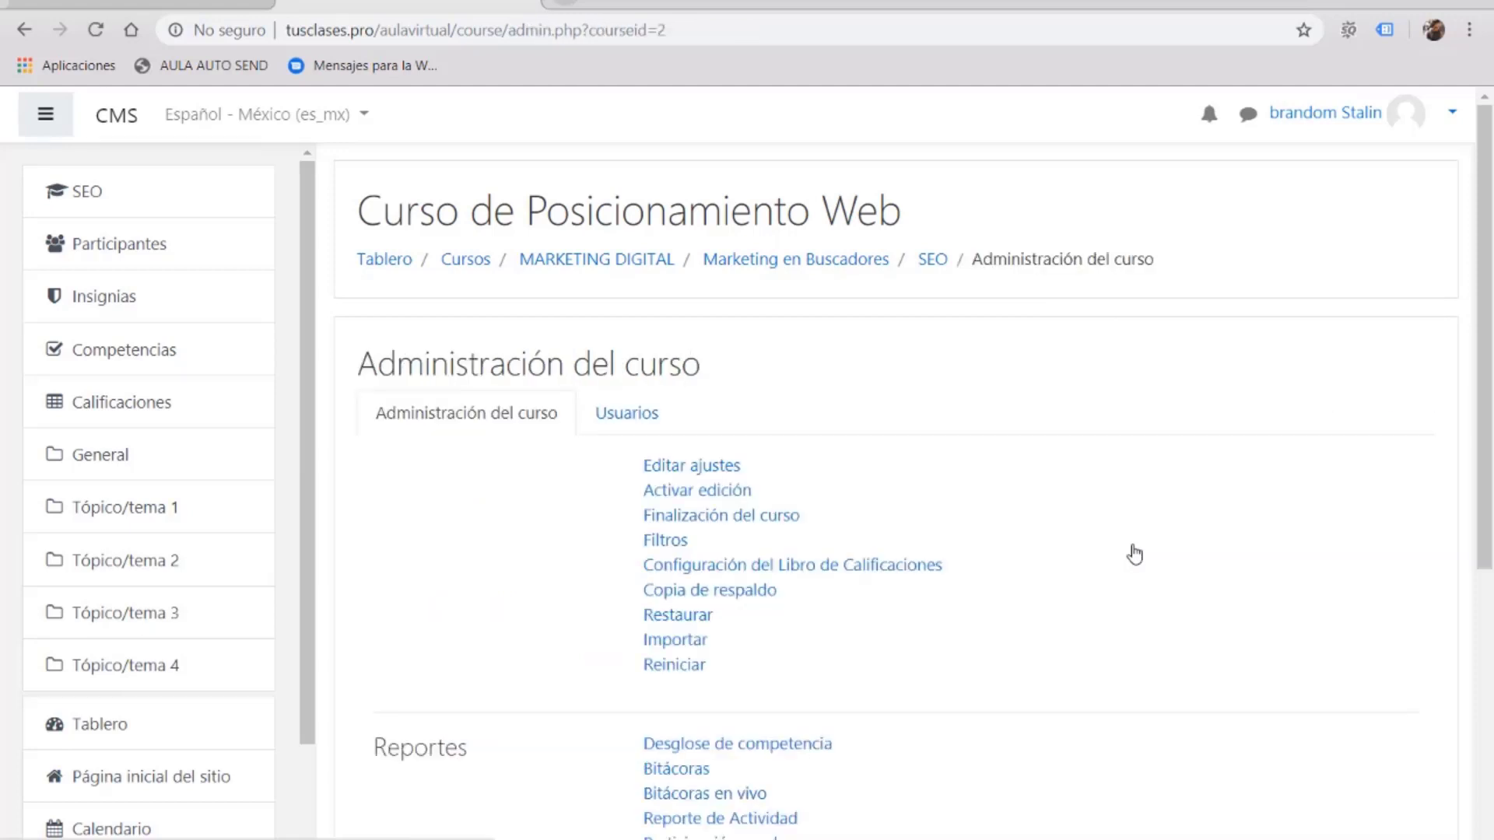
pyautogui.scroll(-1, 980, 393)
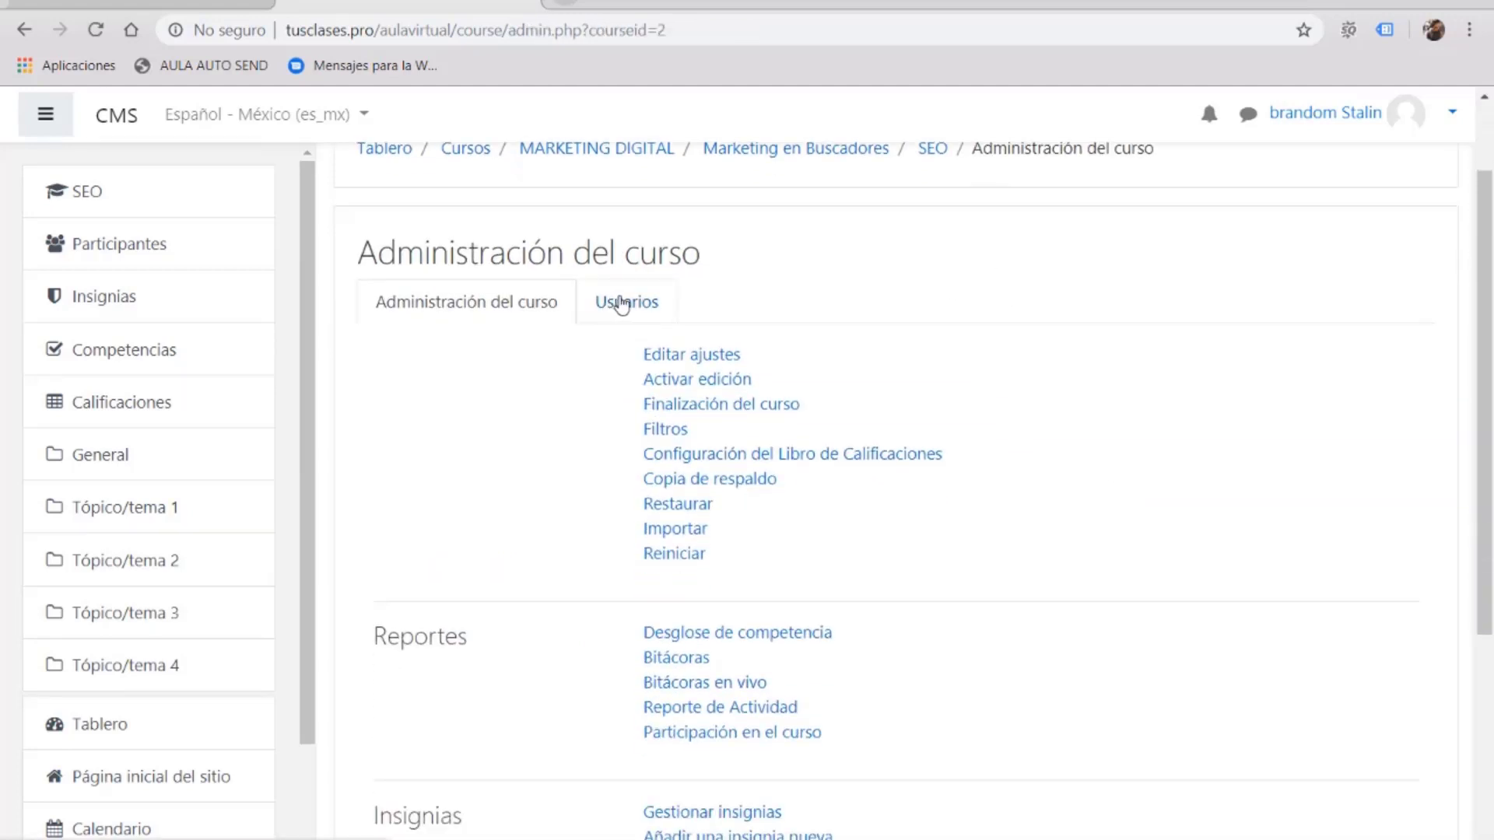
pyautogui.click(613, 305)
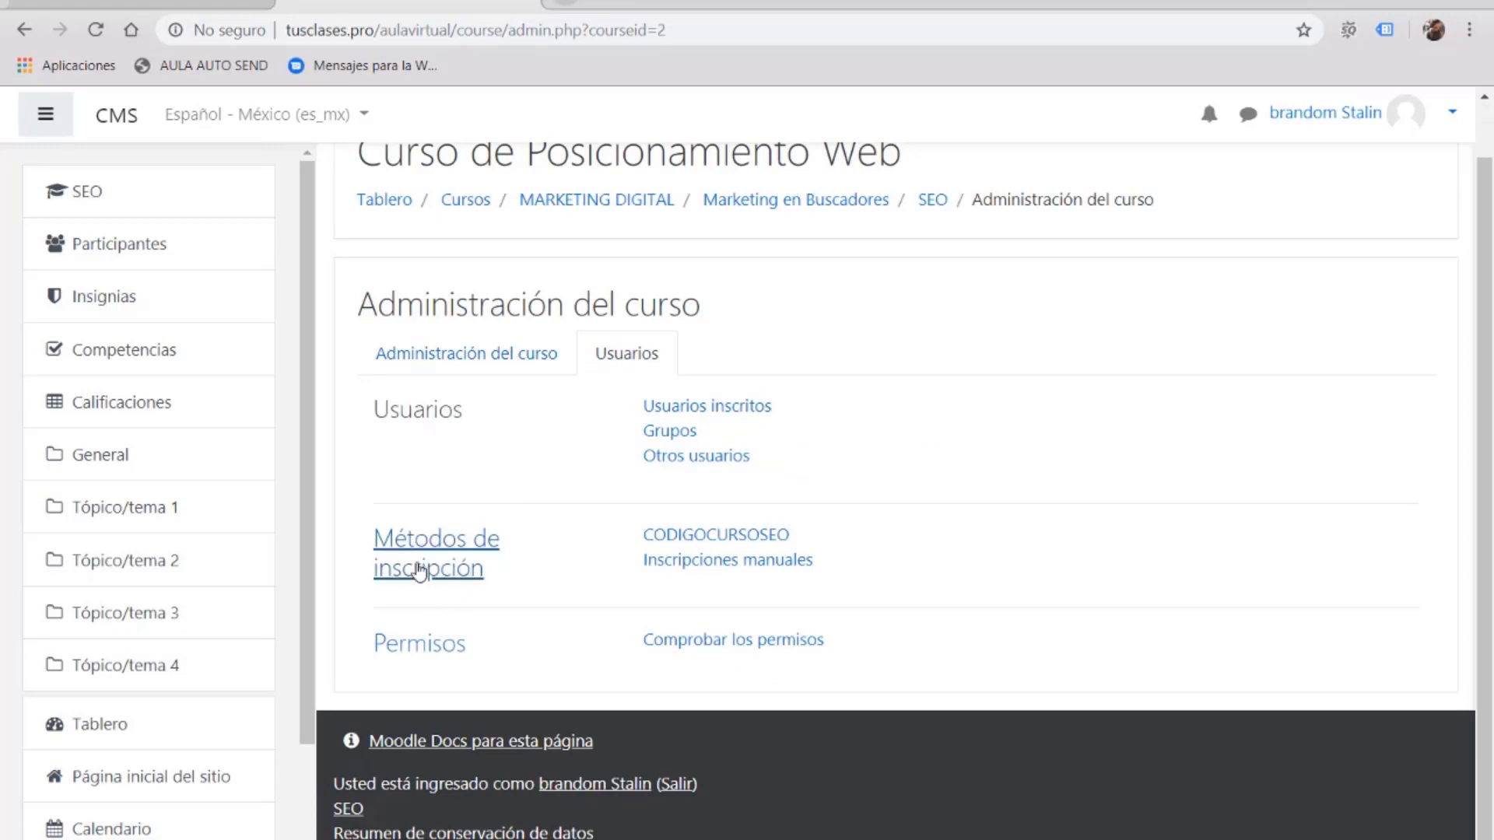
pyautogui.click(449, 572)
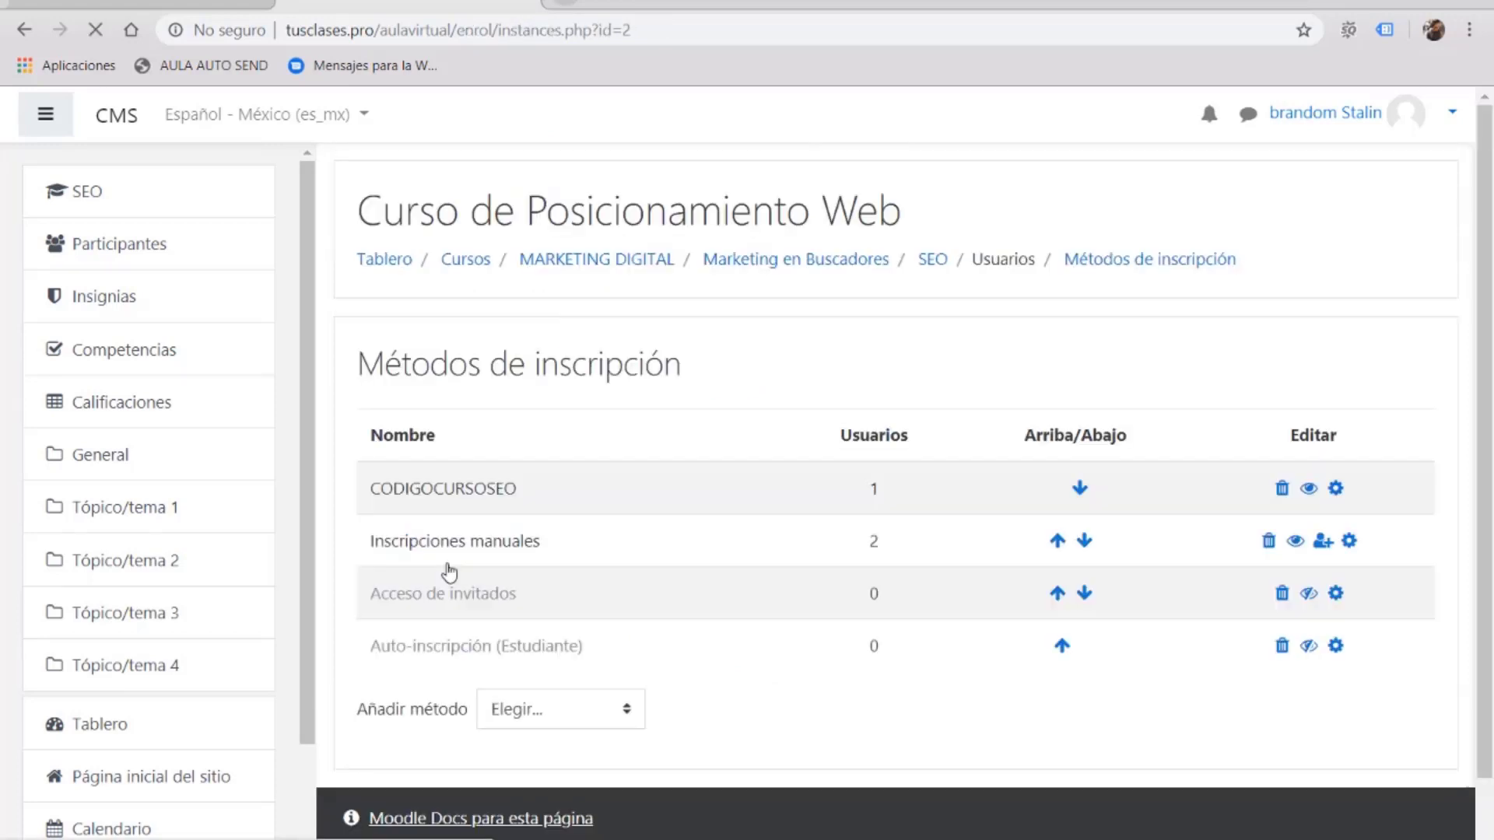
# Step: Choose Auto-inscripción from the Add method dropdown on the SEO course's enrolment methods page
pyautogui.scroll(-1, 637, 519)
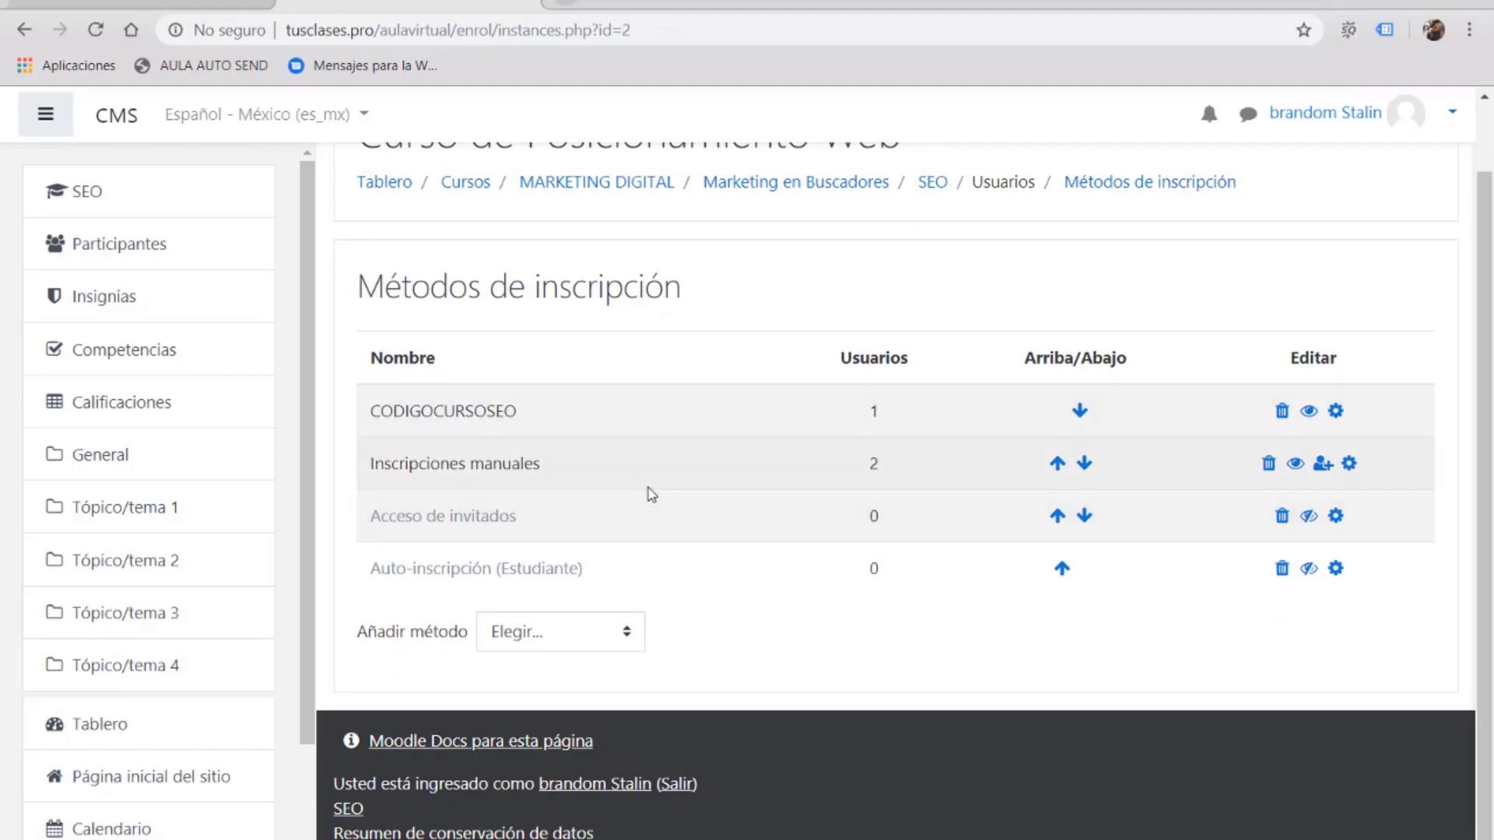
pyautogui.scroll(1, 646, 493)
pyautogui.scroll(-1, 646, 493)
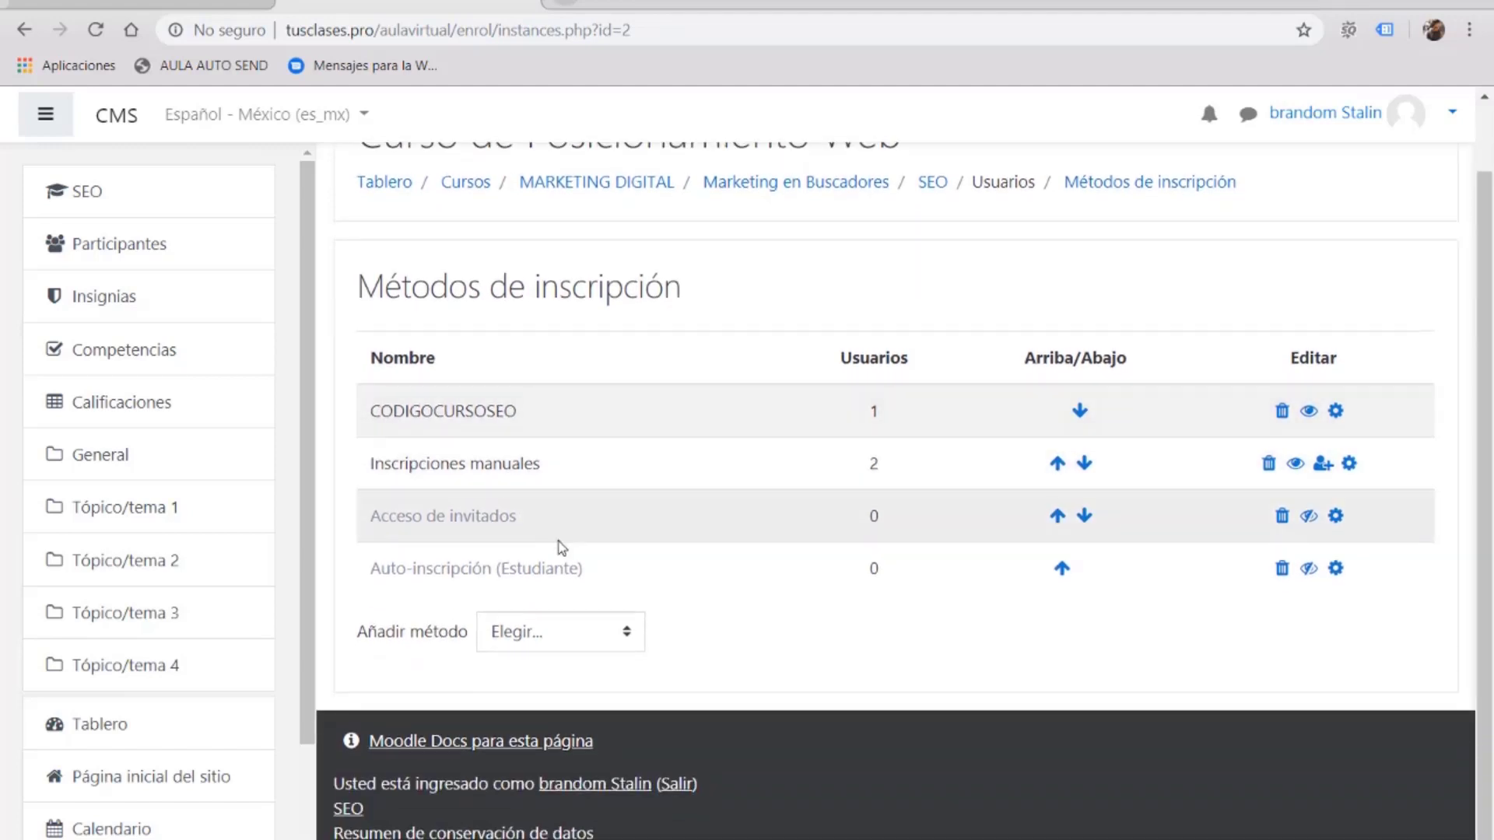
pyautogui.click(574, 634)
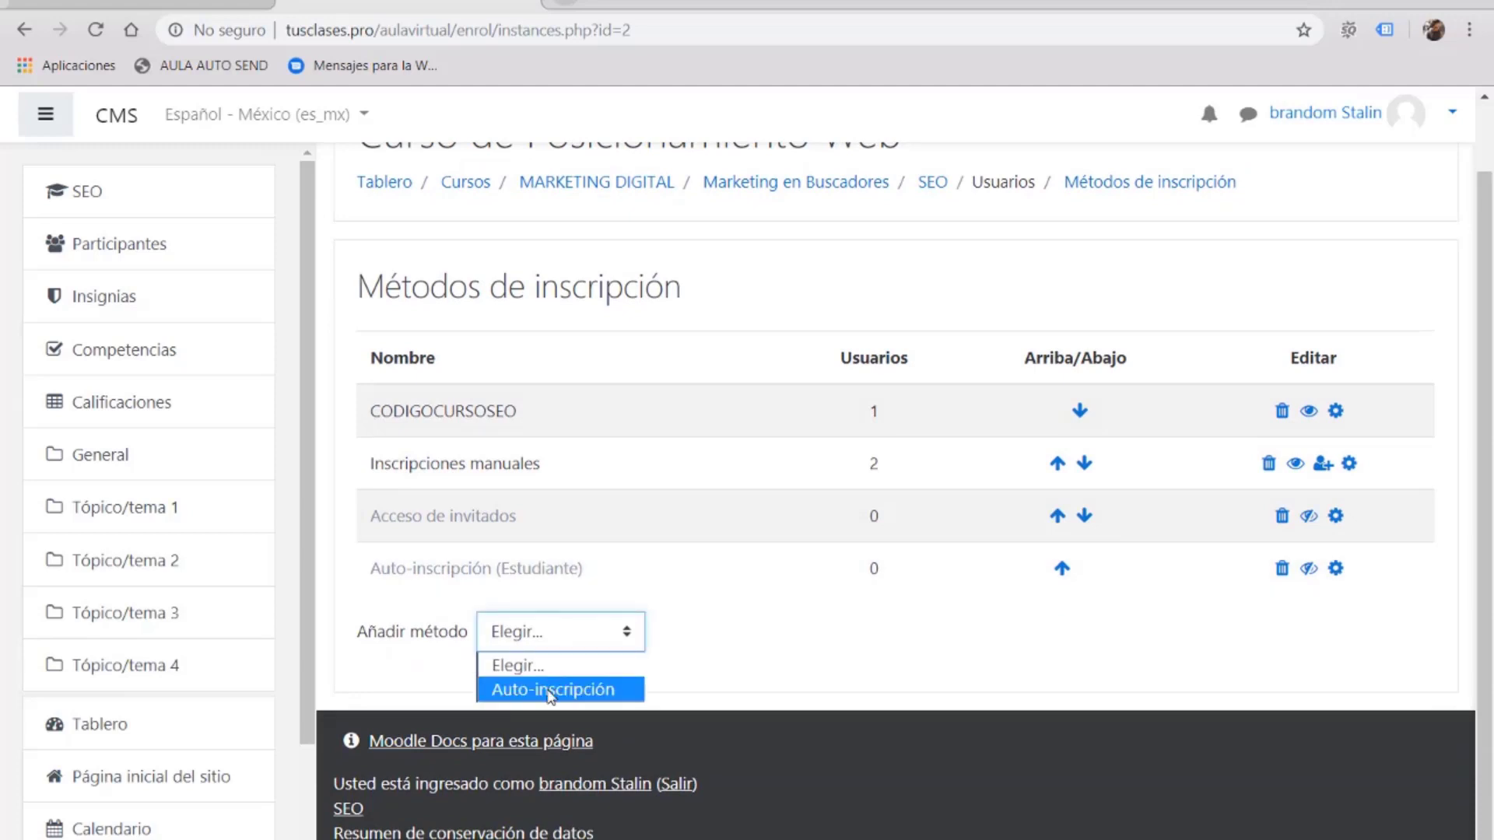
pyautogui.click(551, 691)
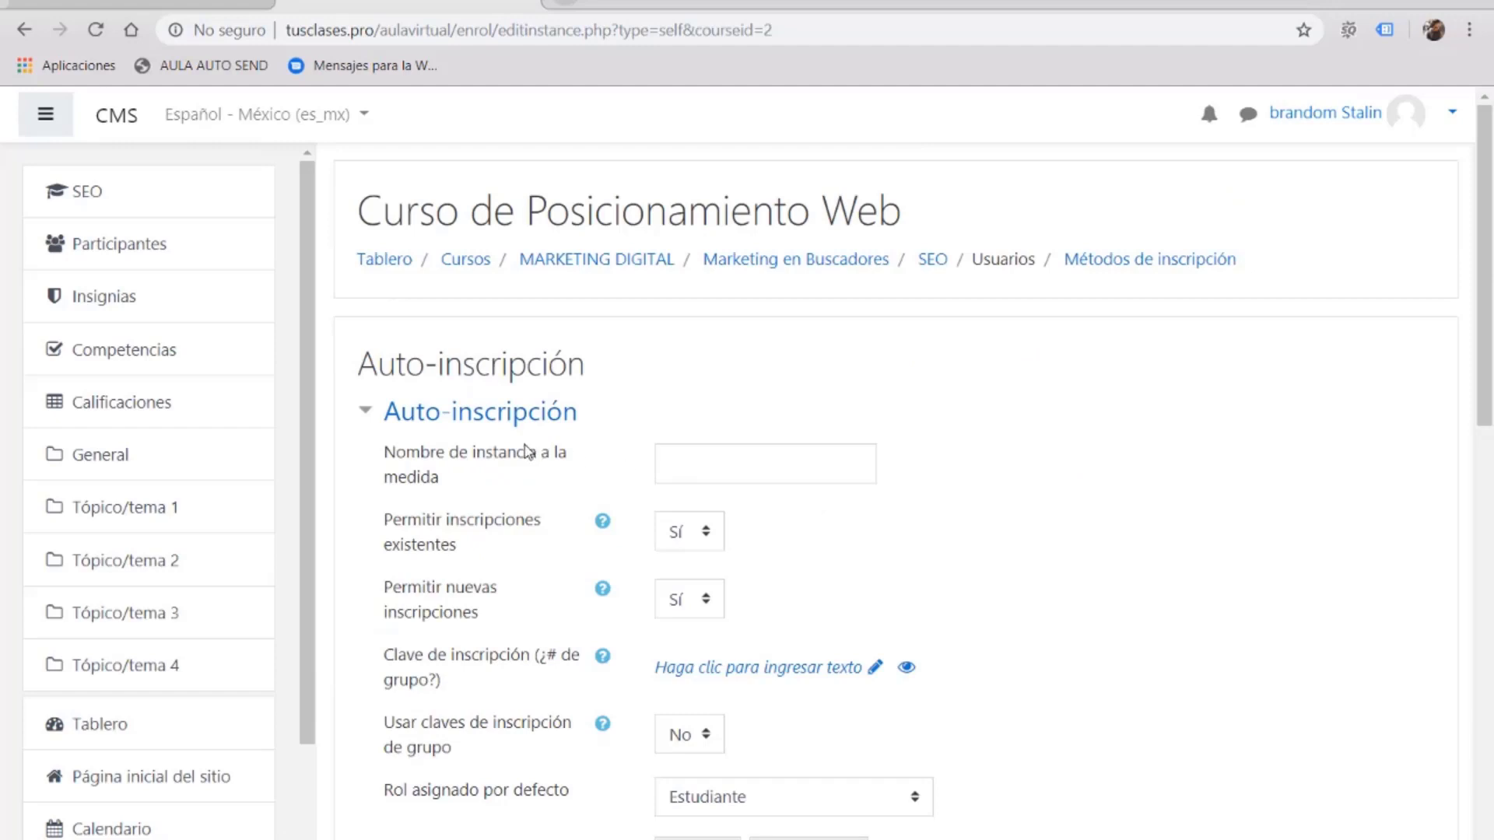
# Step: Name the self-enrolment method PROFESOR SEO and set its enrolment key
pyautogui.click(679, 459)
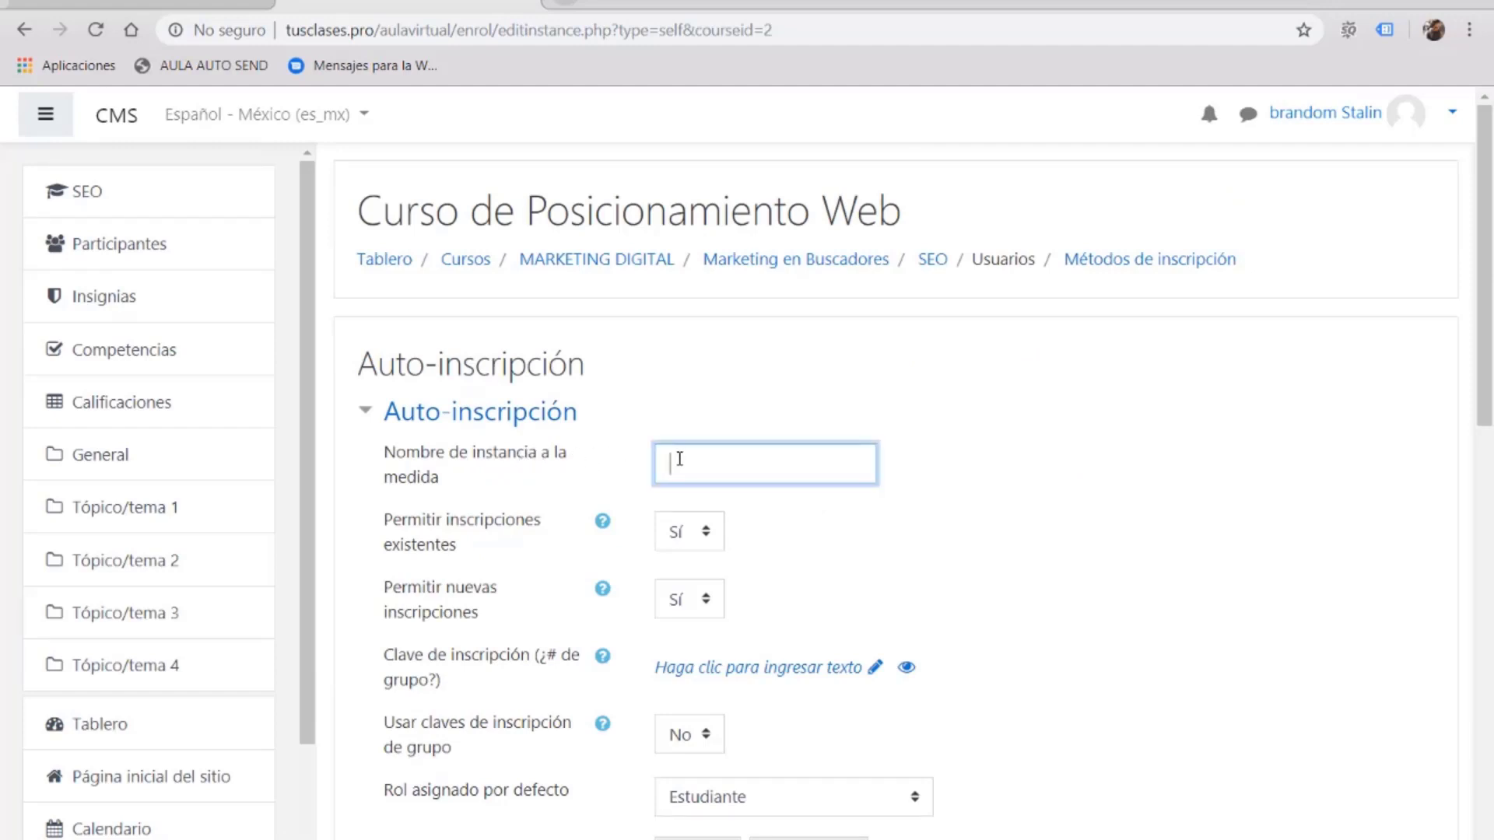
pyautogui.write('PROFESOR SEO')
pyautogui.click(794, 527)
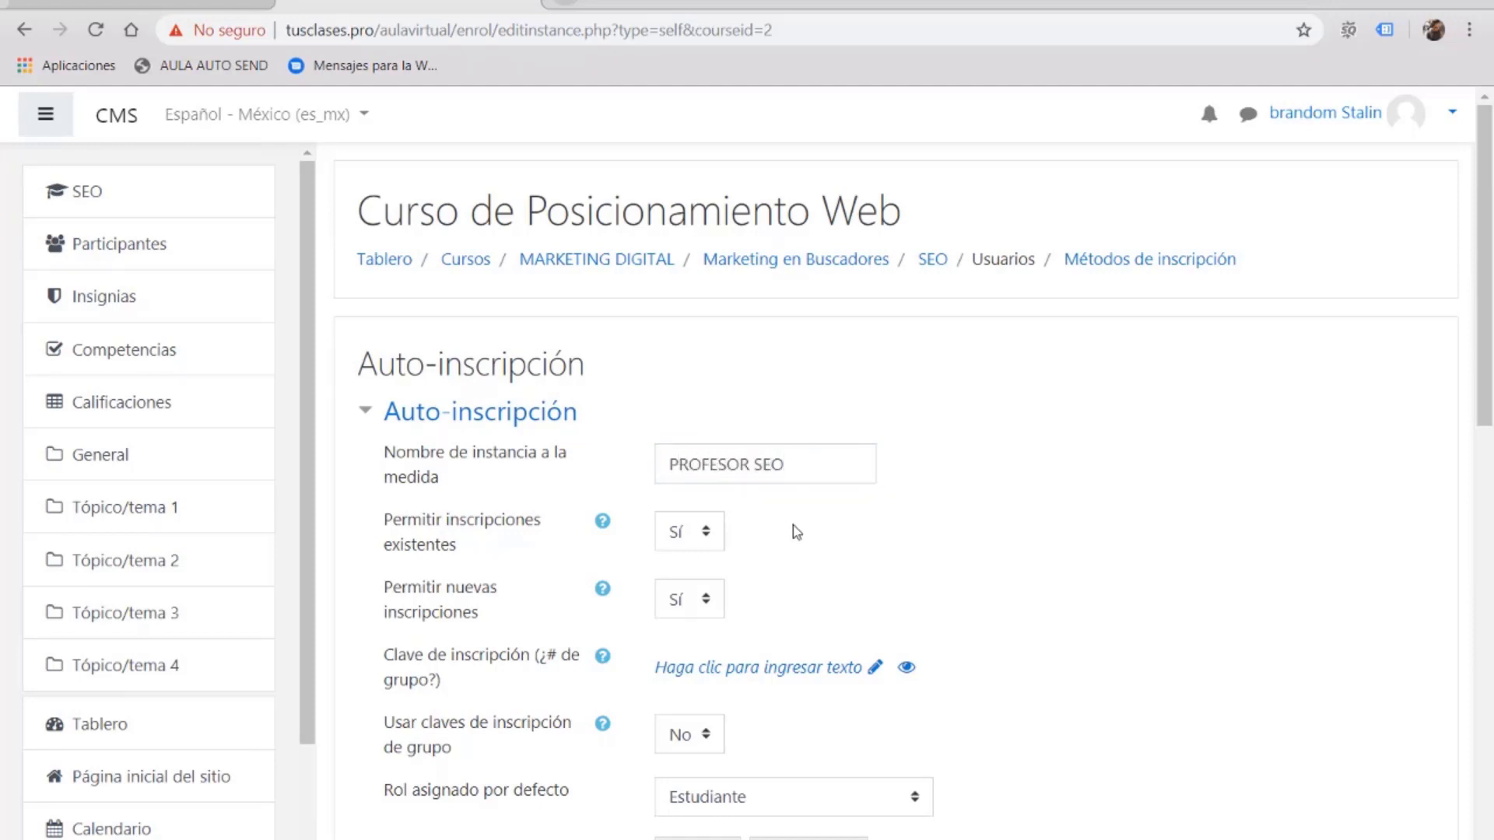
pyautogui.scroll(-1, 793, 527)
pyautogui.click(757, 562)
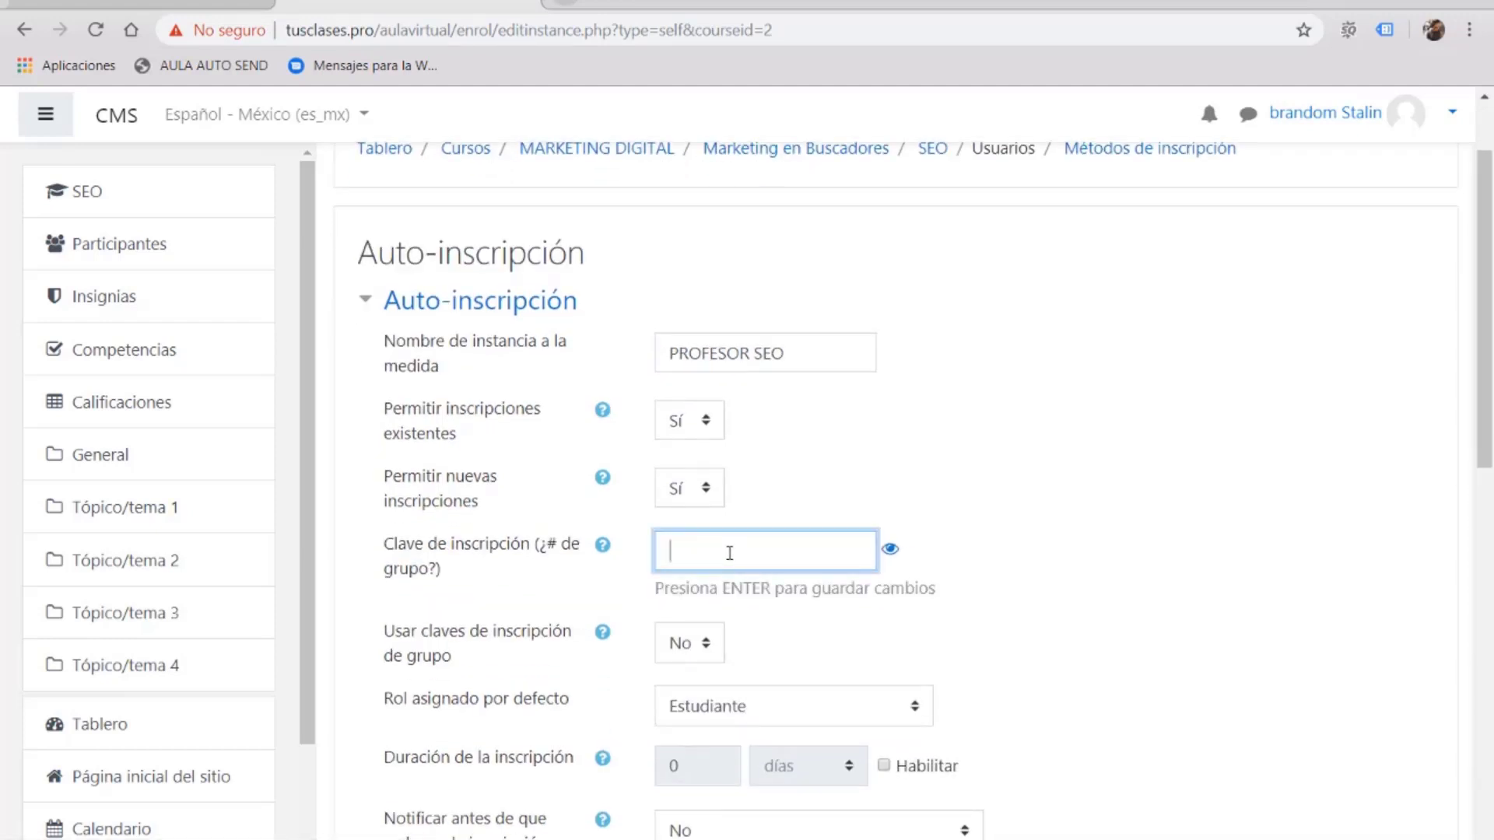
pyautogui.click(889, 549)
pyautogui.click(836, 559)
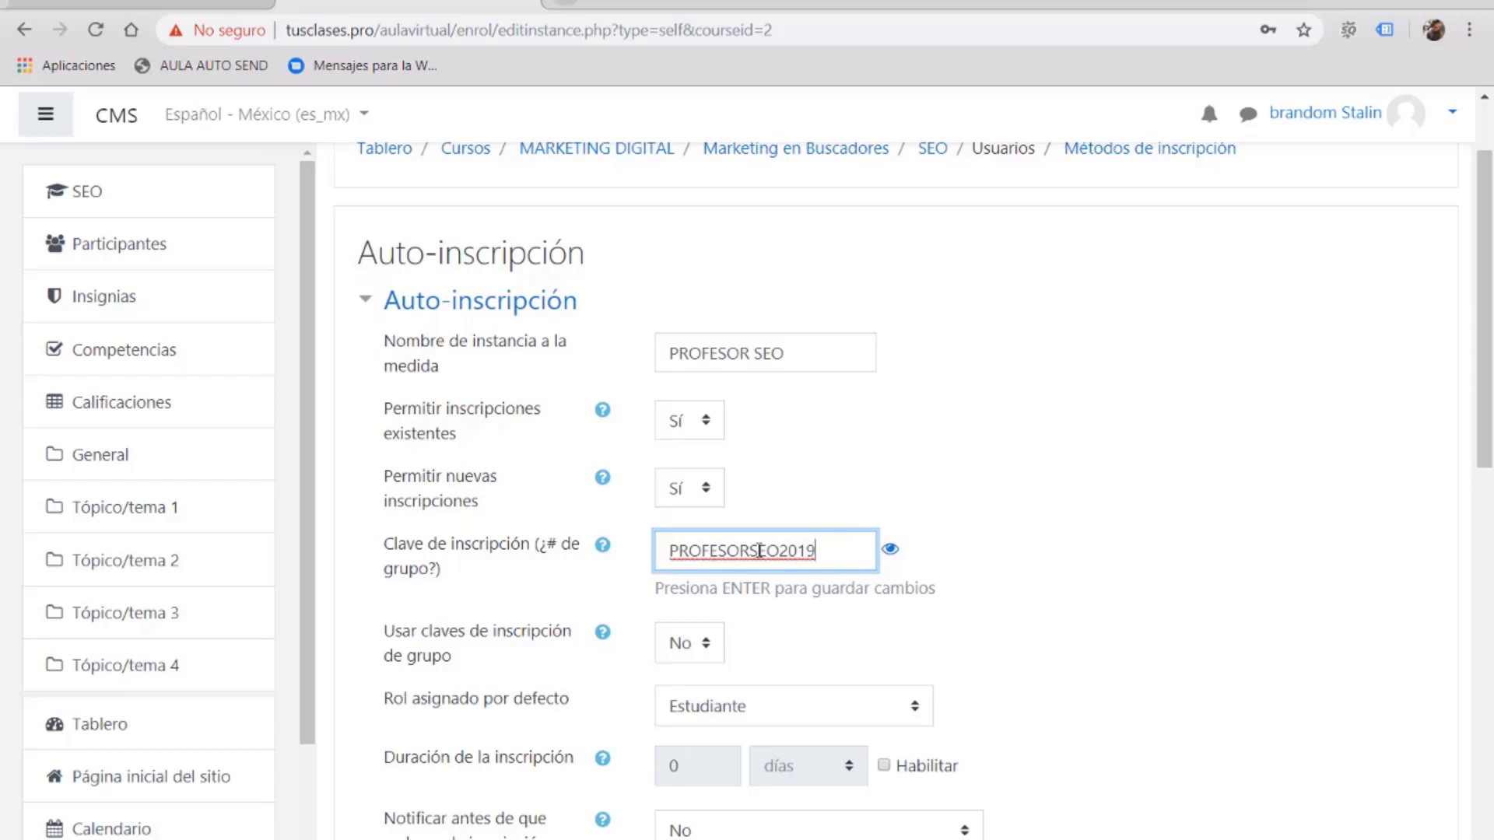
# Step: Copy the enrolment key into the Notepad notes above the existing course key
pyautogui.doubleClick(696, 550)
pyautogui.rightClick(696, 549)
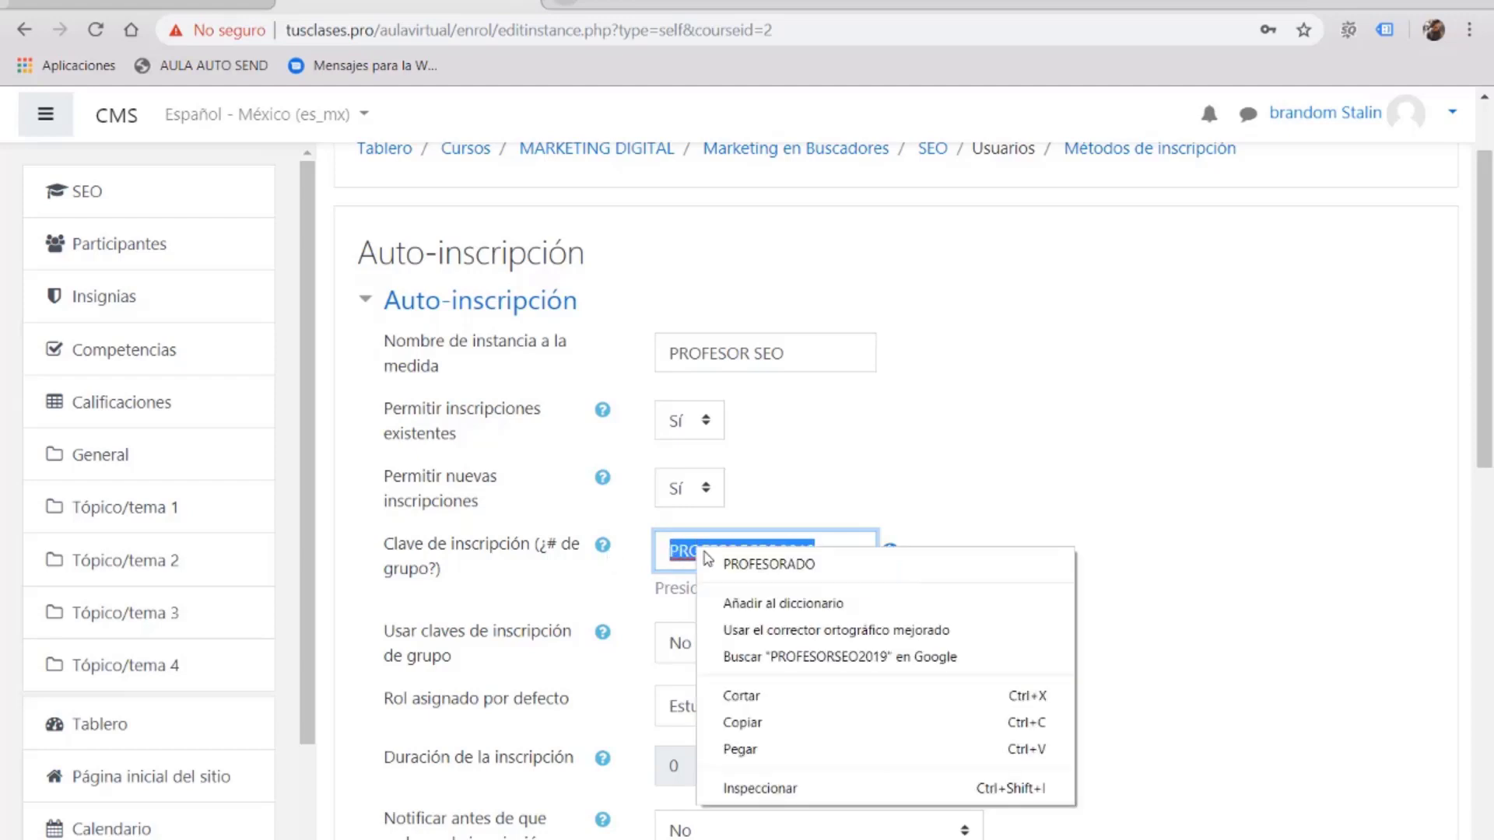
pyautogui.click(765, 723)
pyautogui.hotkey('alt', 'Tab')
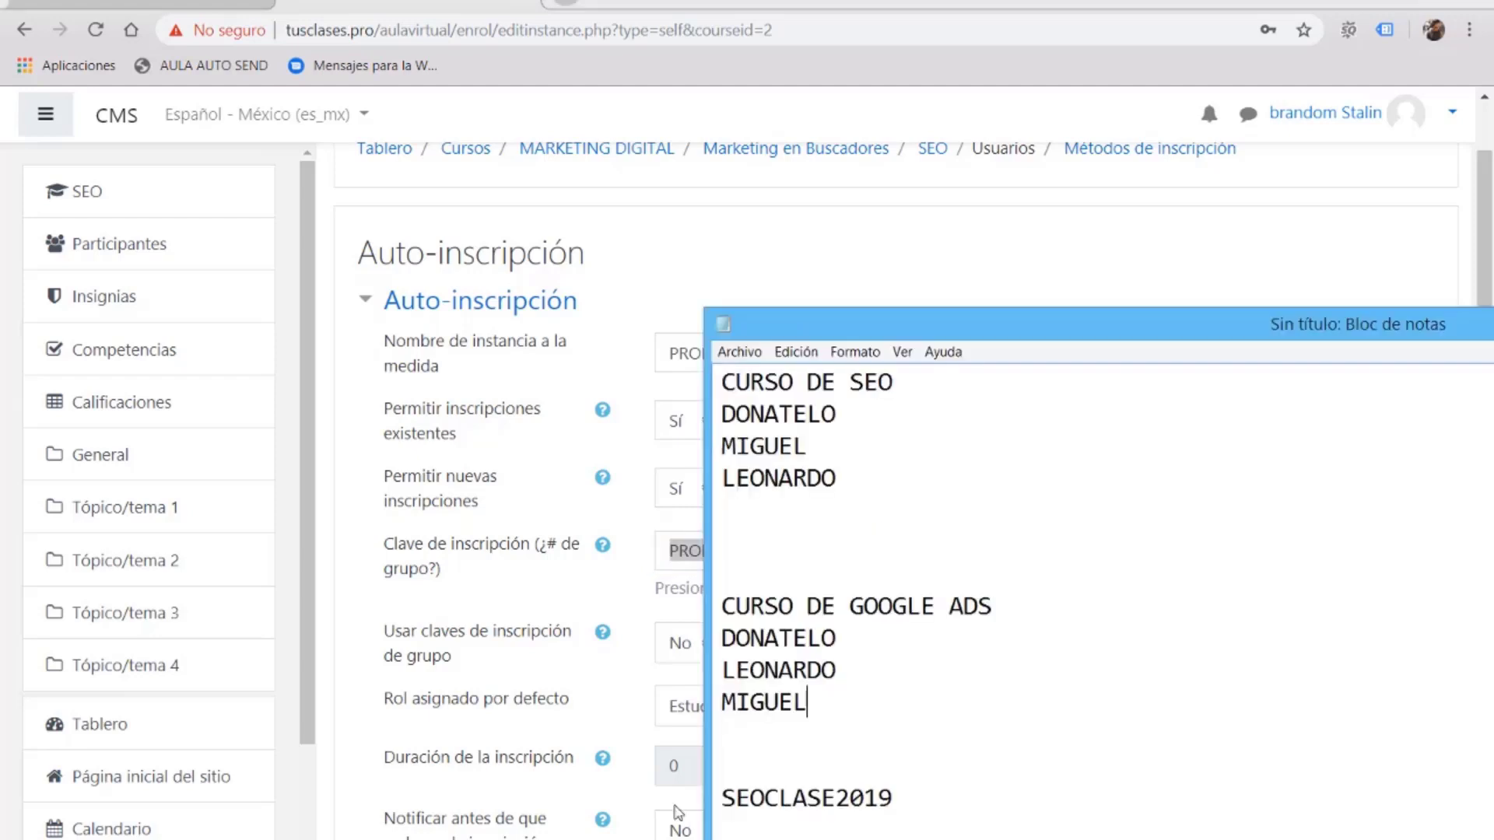
pyautogui.click(725, 766)
pyautogui.hotkey('ctrl', 'v')
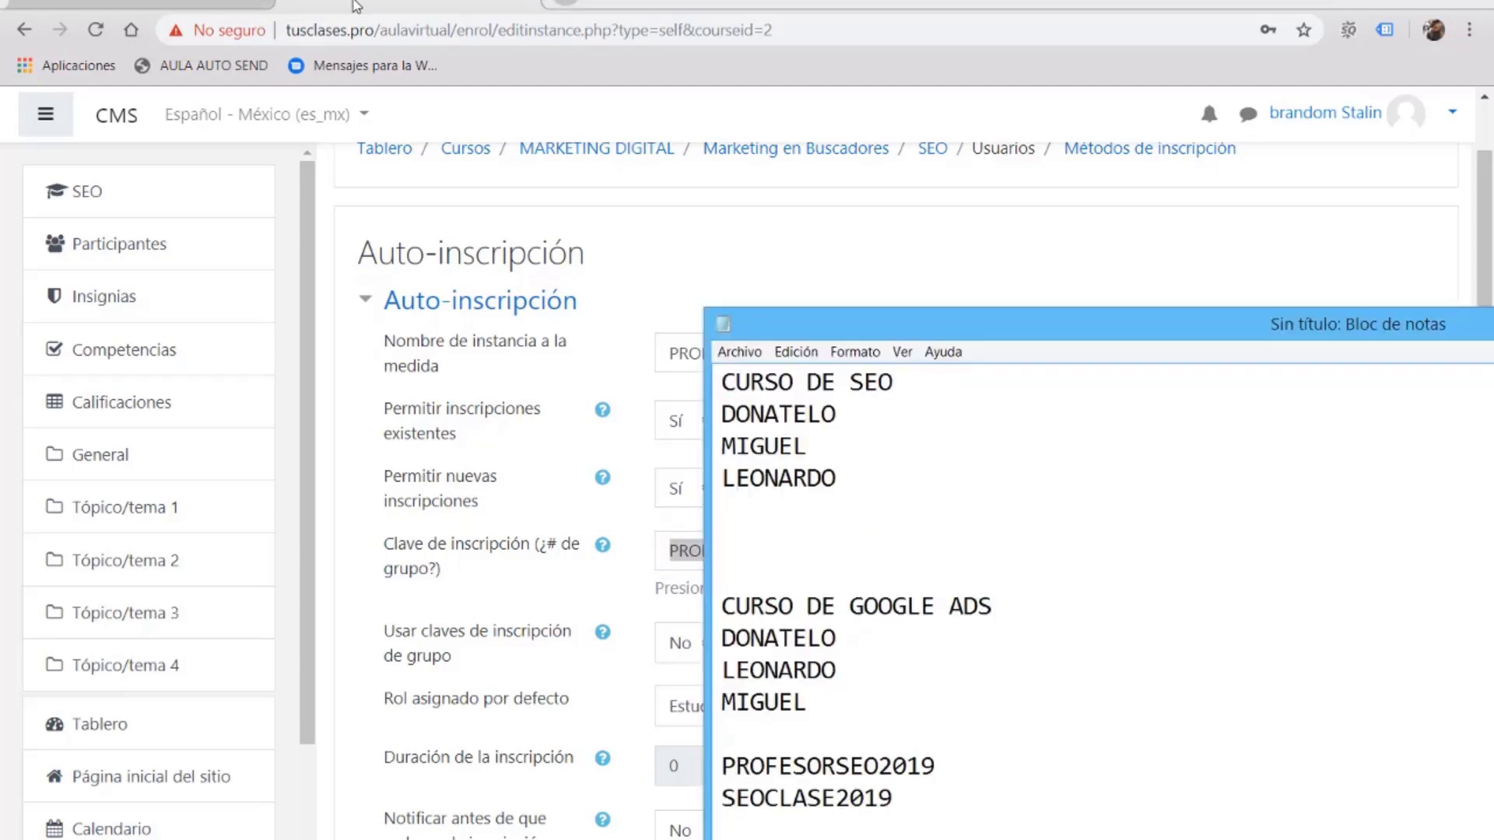
pyautogui.hotkey('alt', 'Tab')
# Step: Set the default role to Profesor and save the new enrolment method
pyautogui.scroll(-3, 1073, 327)
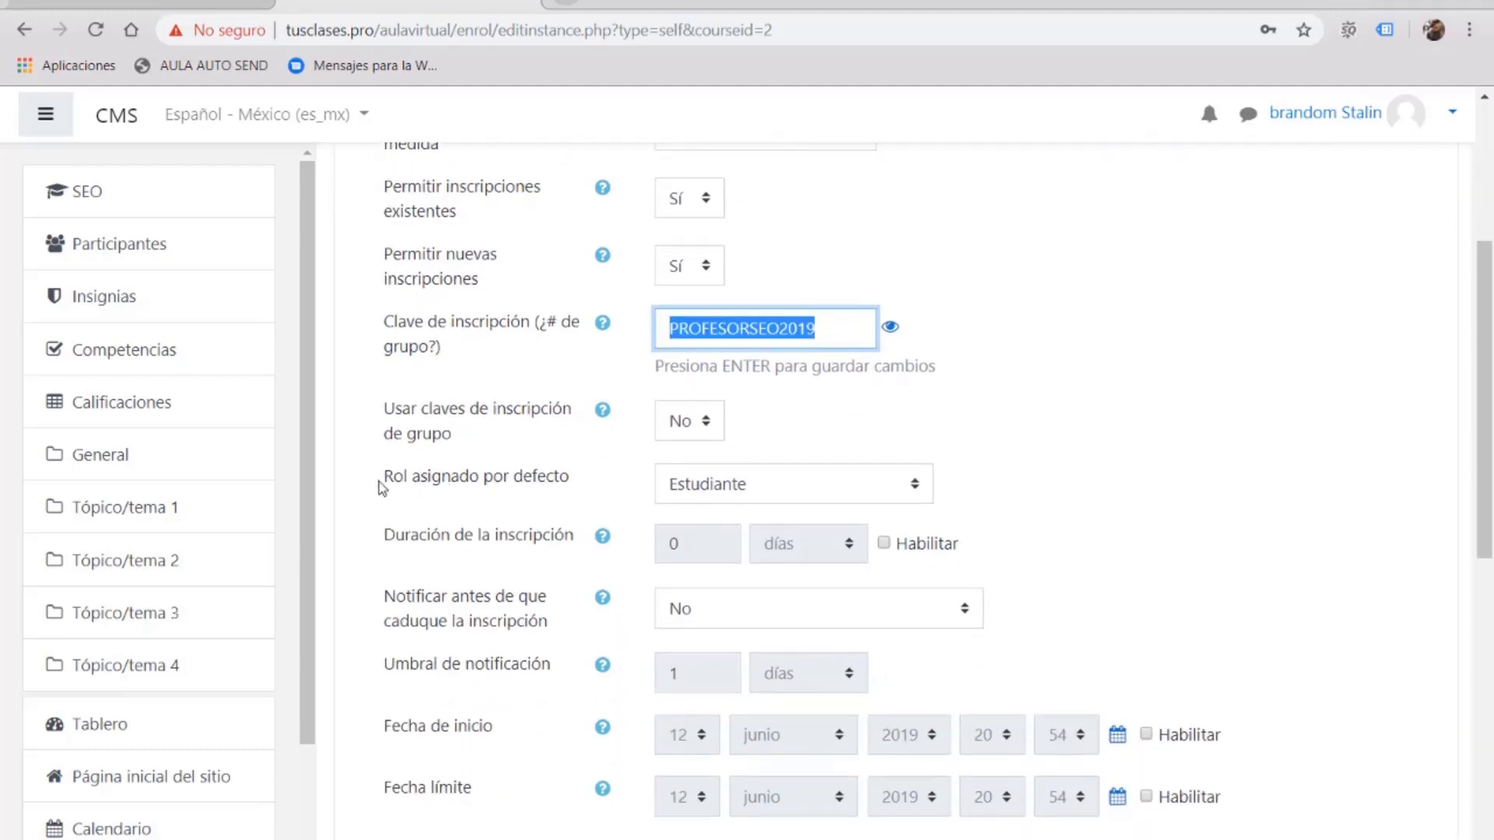
pyautogui.click(792, 488)
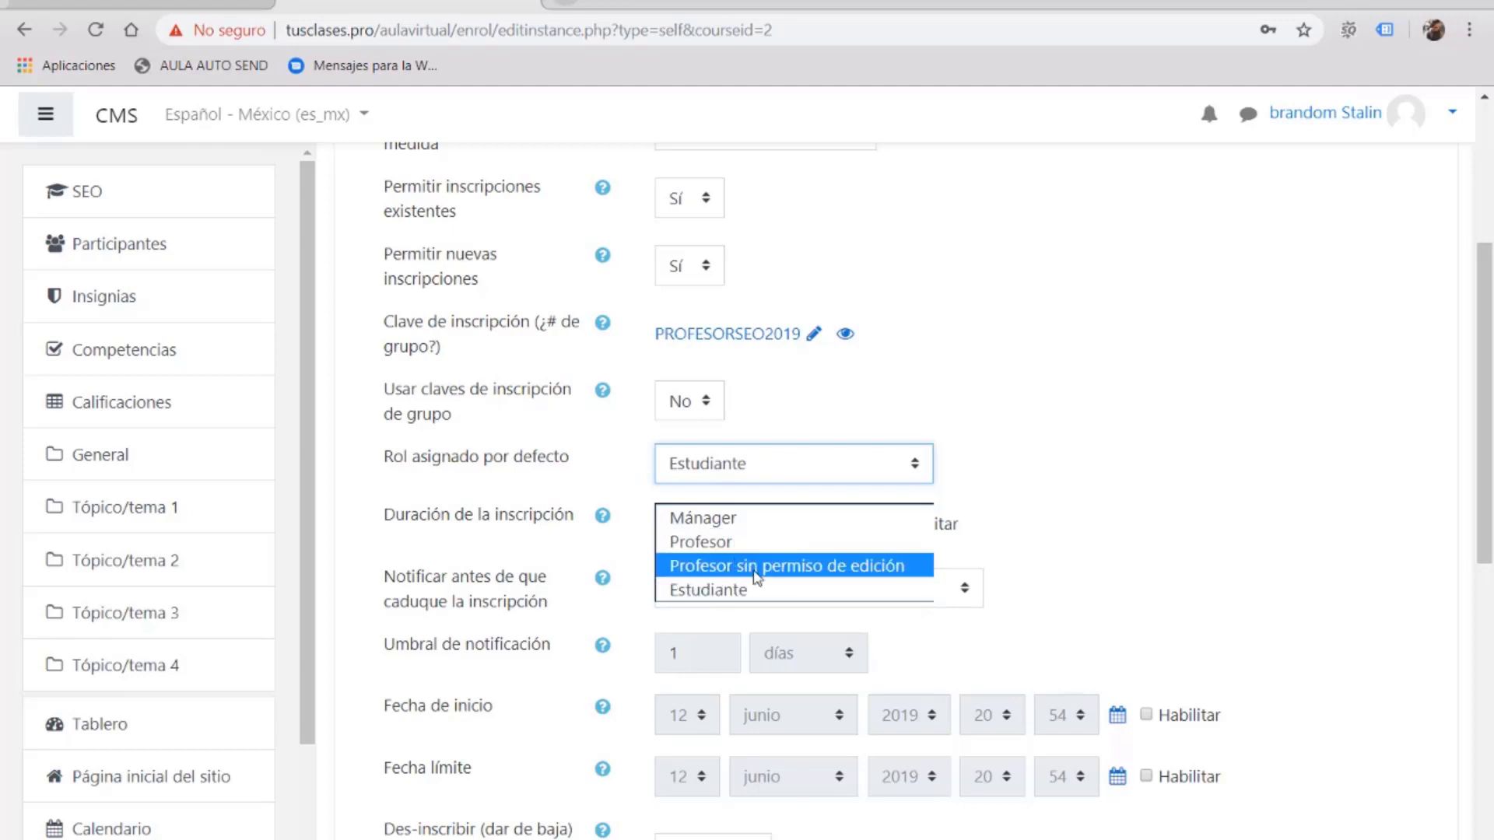
pyautogui.click(724, 543)
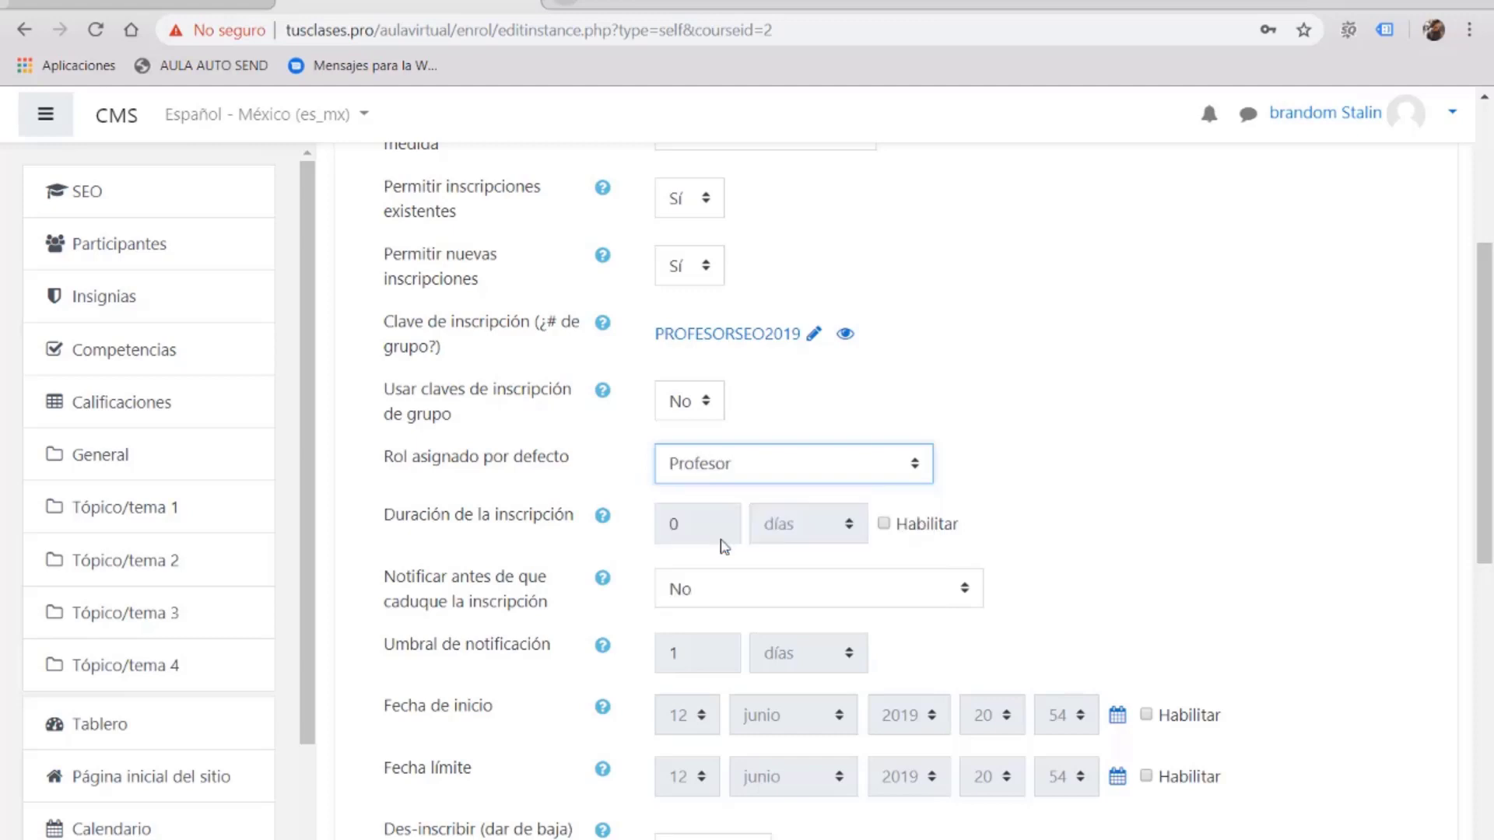
pyautogui.scroll(-1, 1054, 497)
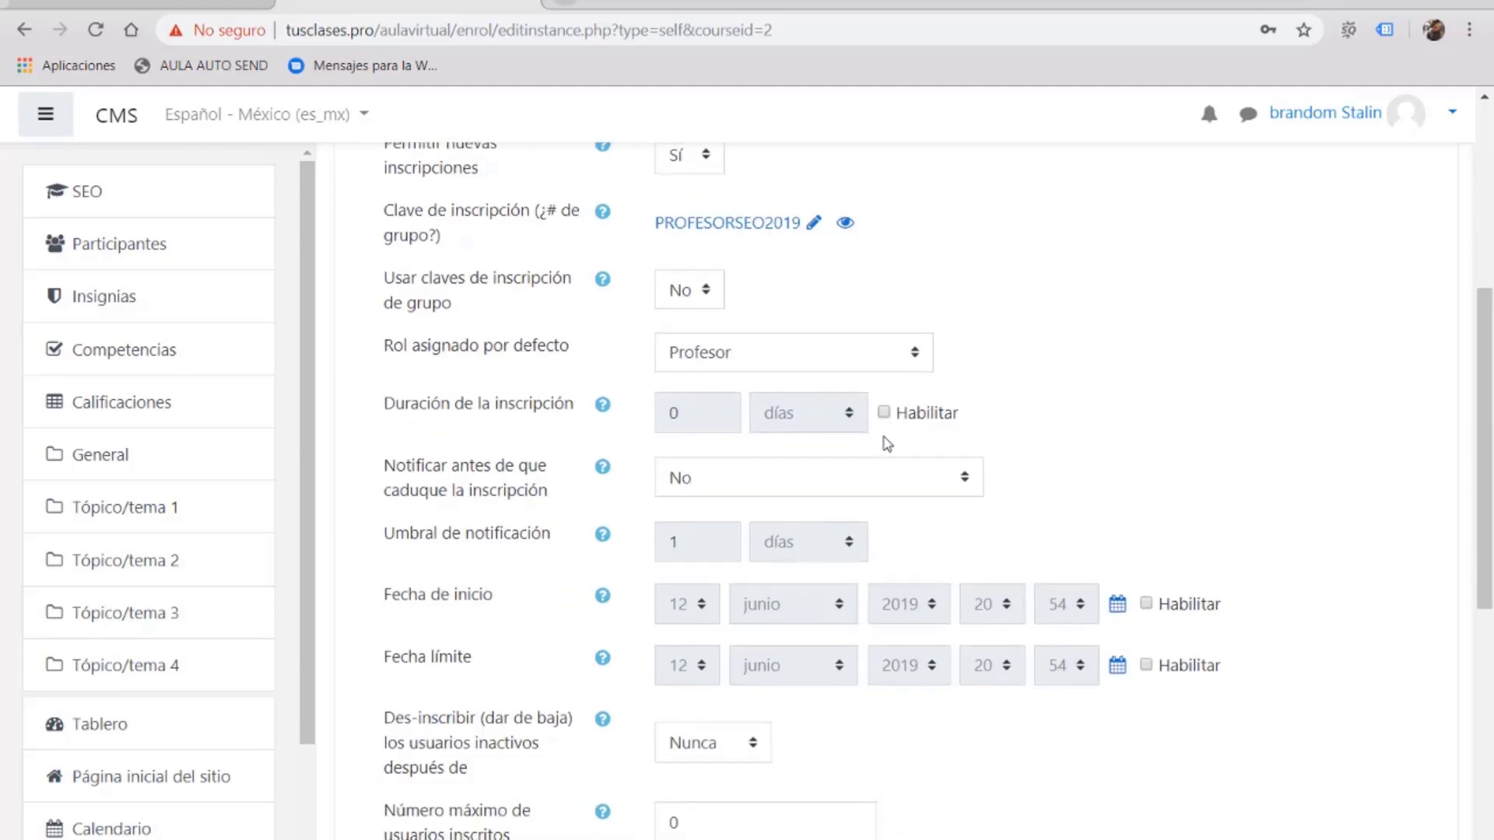
pyautogui.scroll(-1, 764, 498)
pyautogui.scroll(-4, 1019, 494)
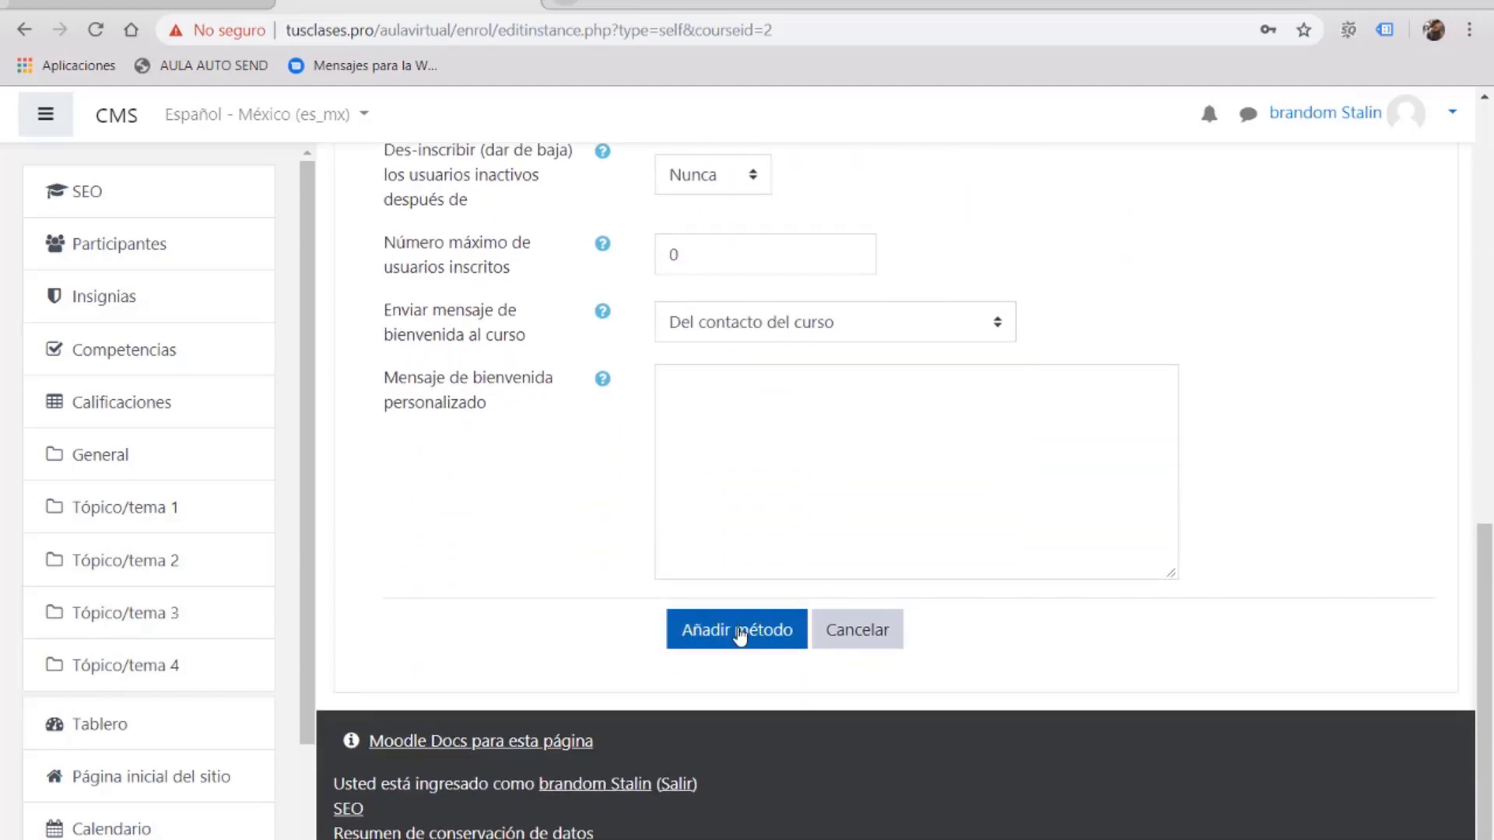
pyautogui.click(724, 636)
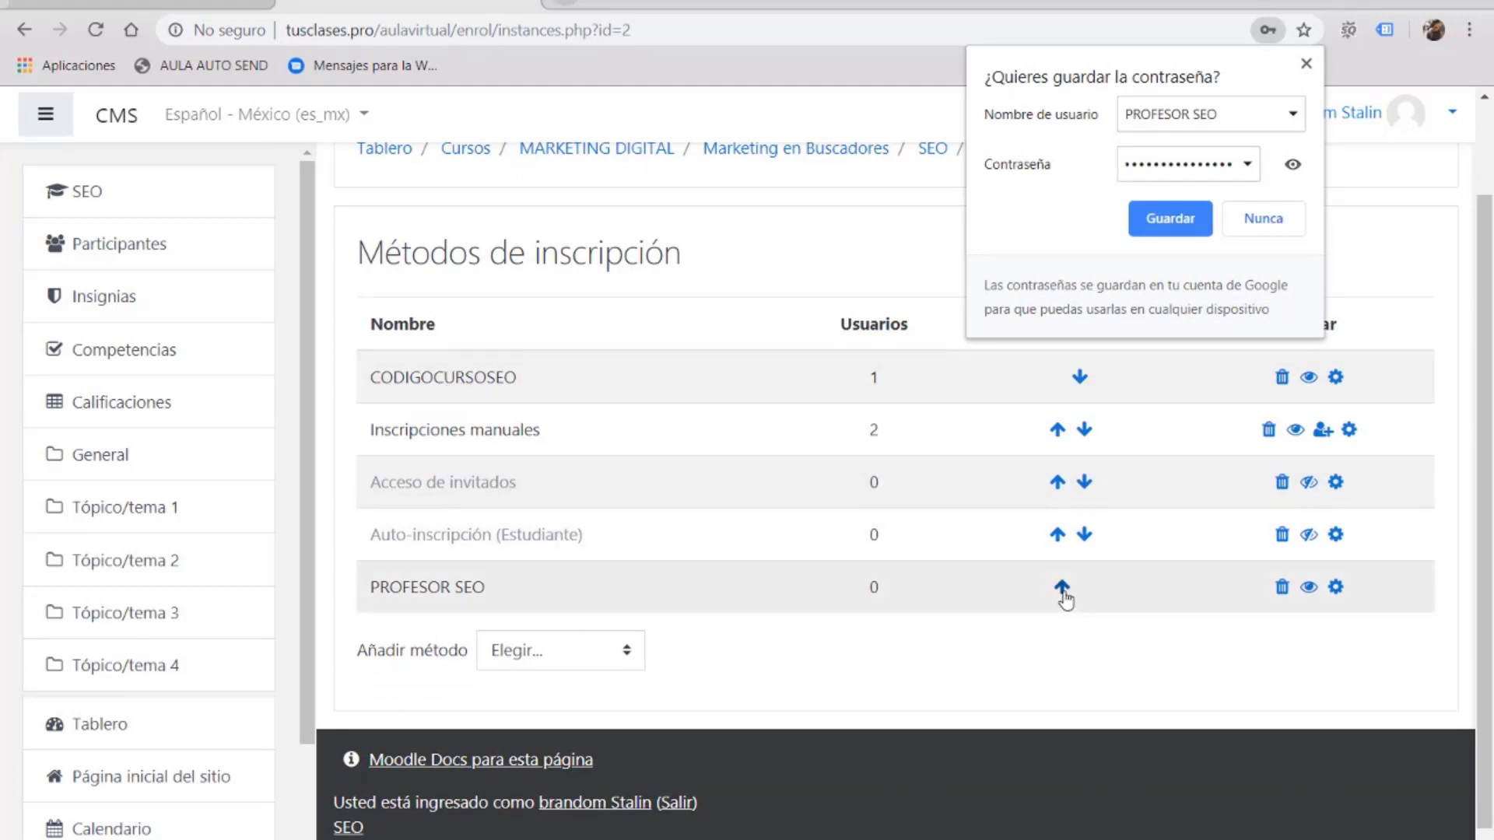
# Step: Dismiss the save-password prompt and move PROFESOR SEO to the top of the enrolment methods
pyautogui.click(1306, 62)
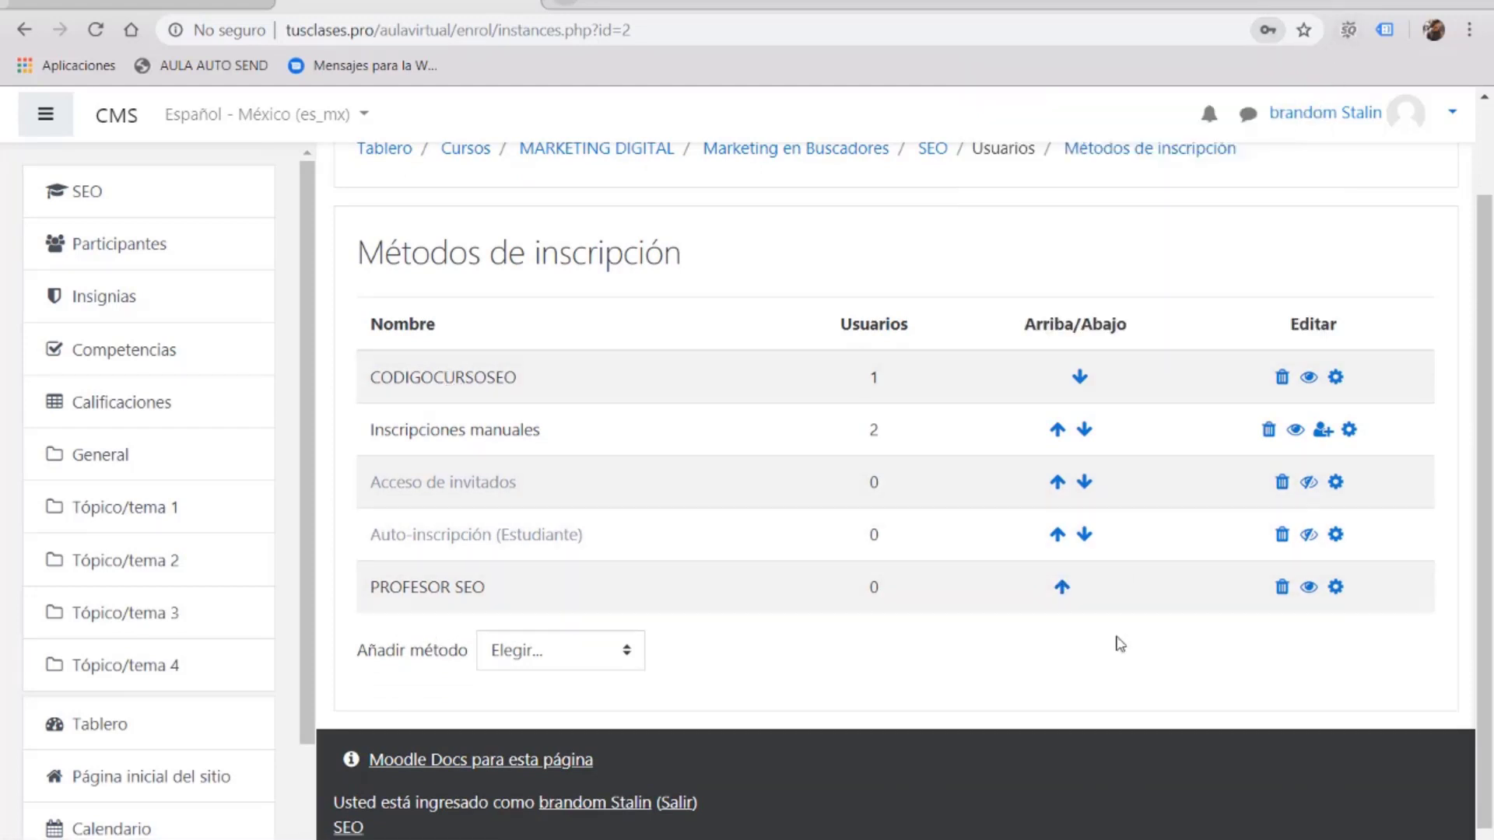
pyautogui.click(1064, 587)
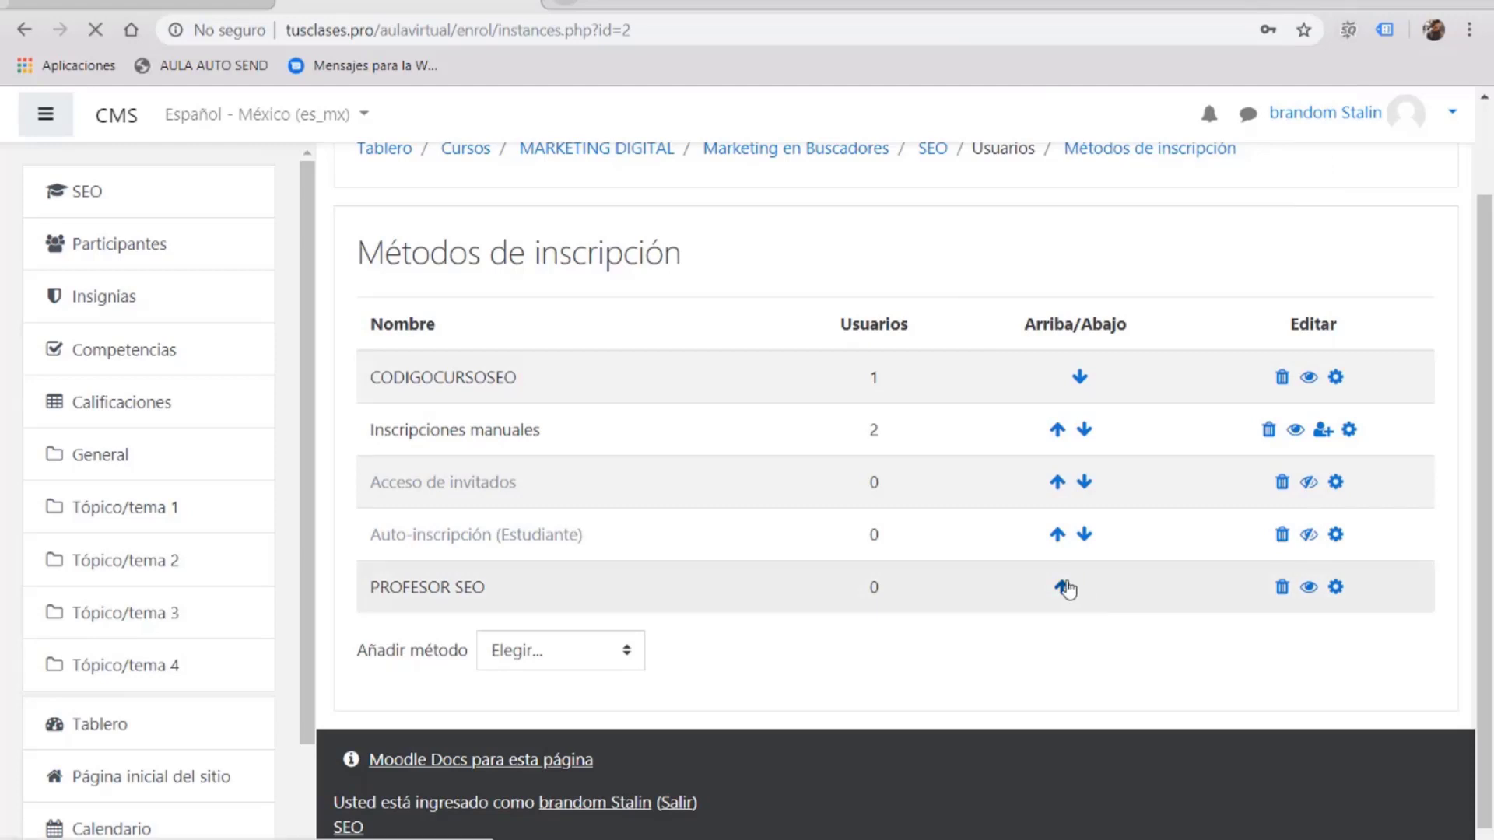
pyautogui.scroll(-2, 1027, 674)
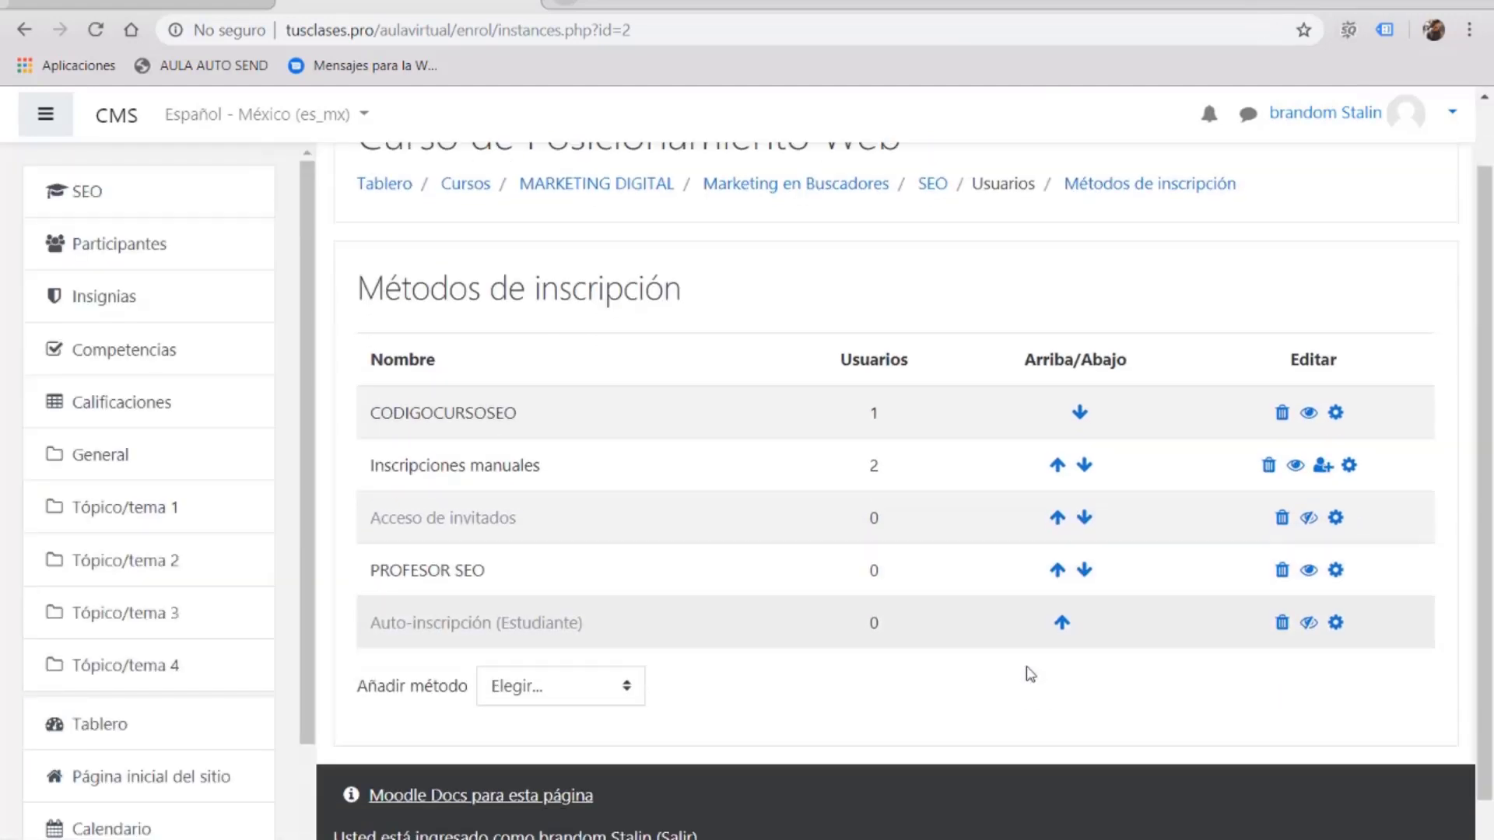
pyautogui.click(1057, 535)
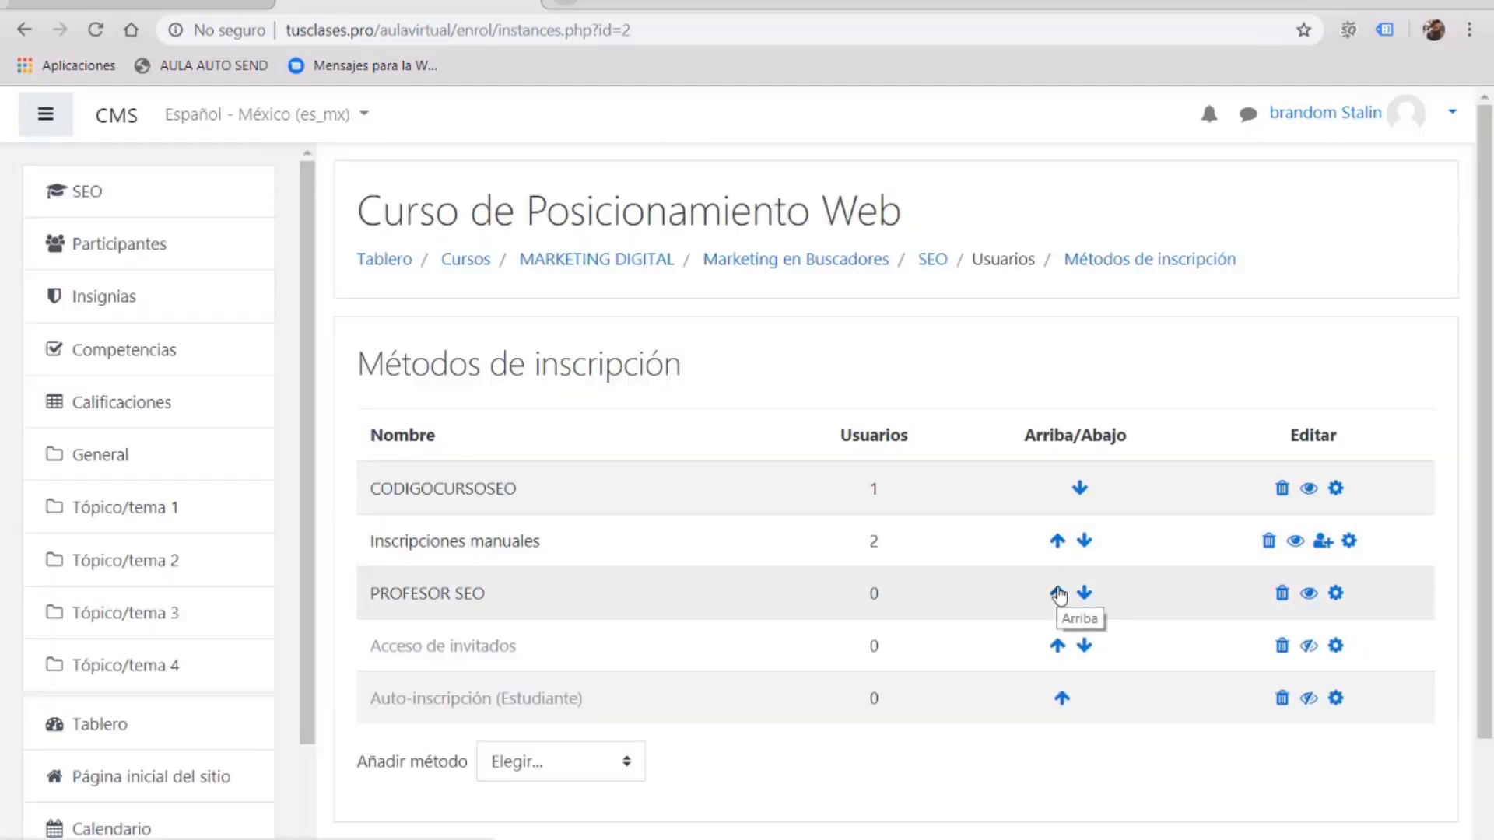
pyautogui.click(1057, 593)
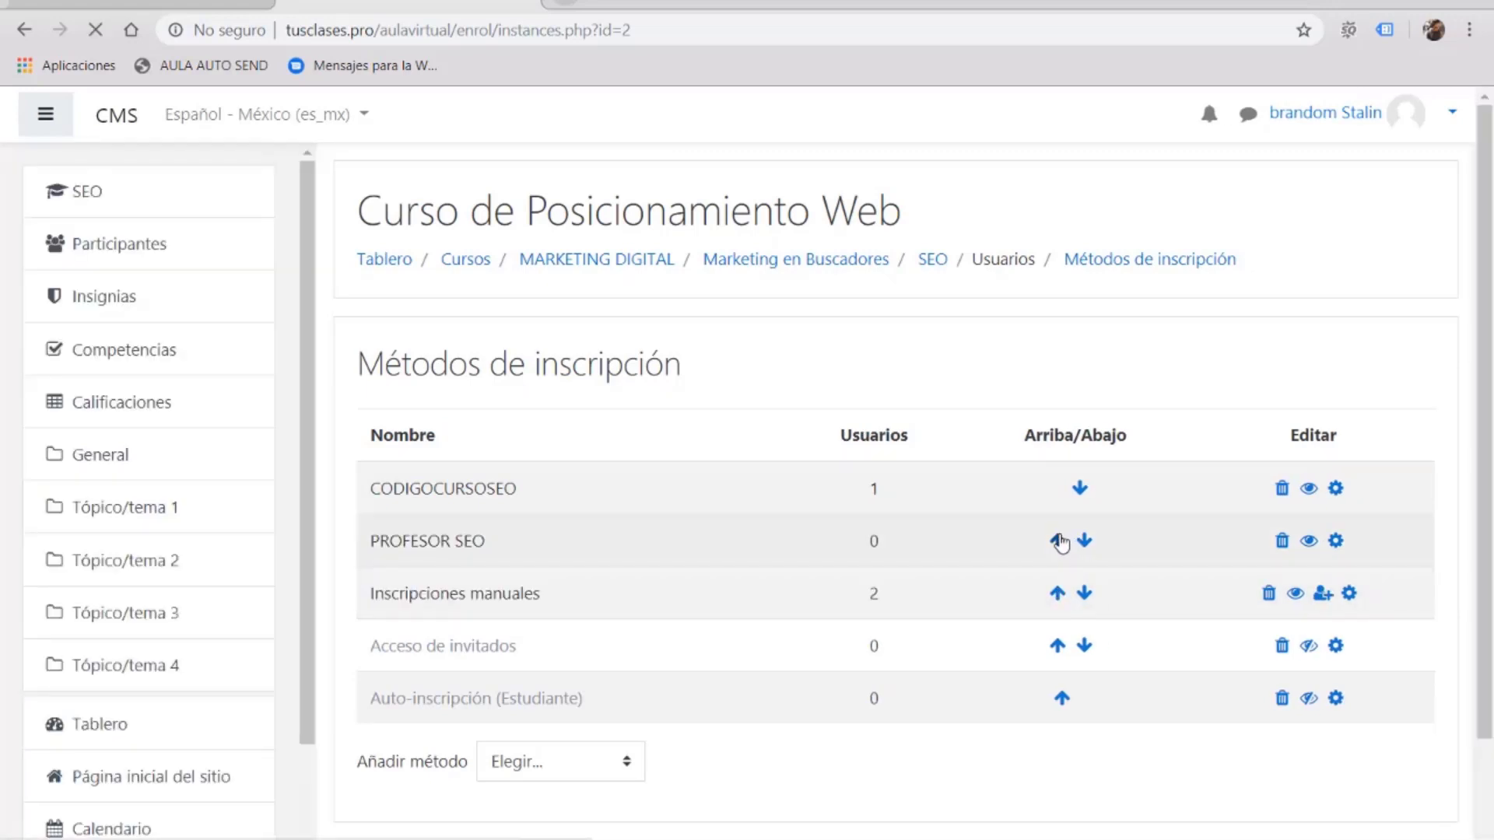
pyautogui.scroll(-2, 803, 479)
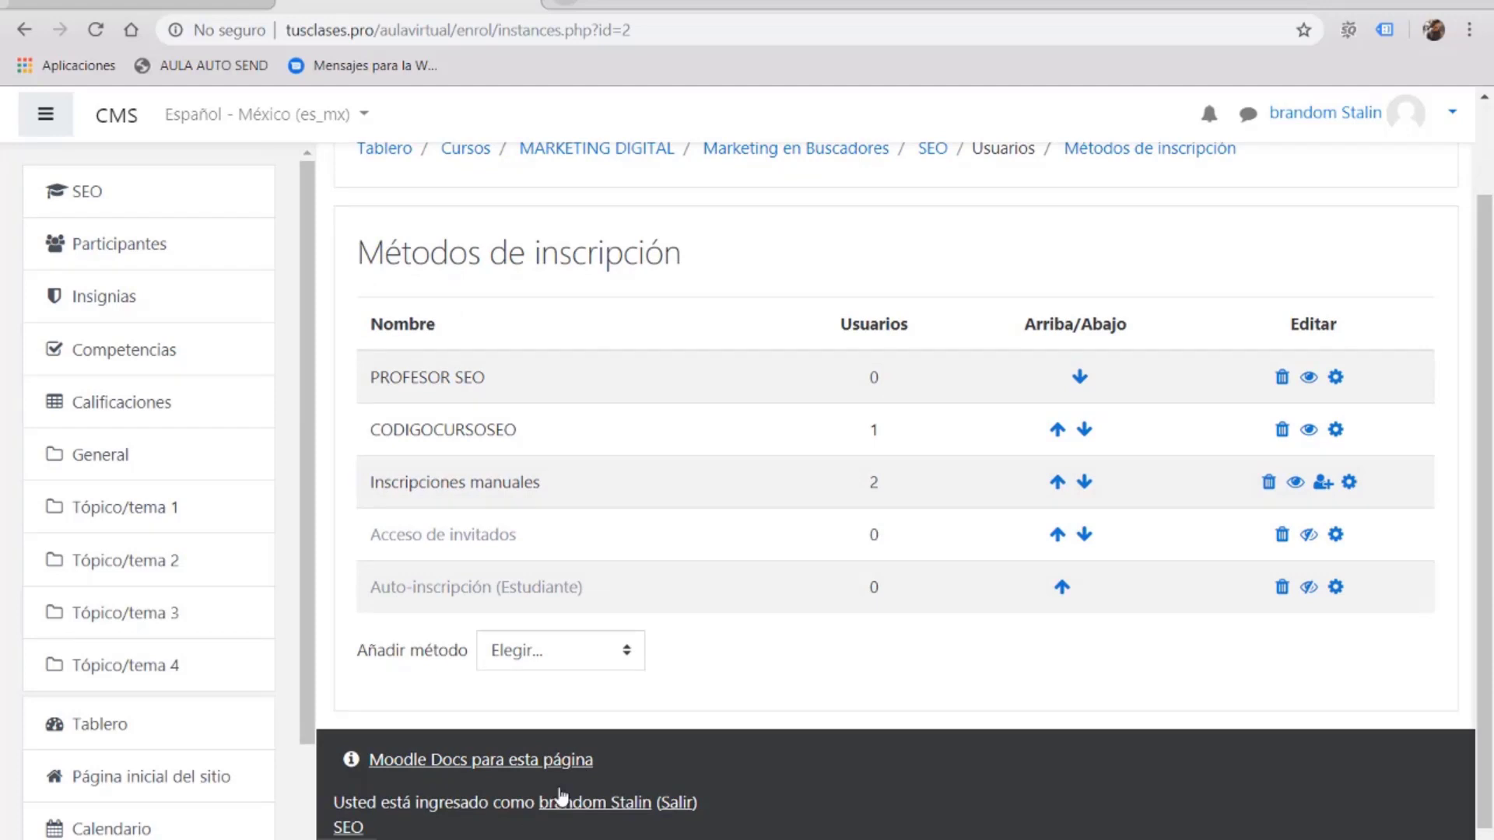
pyautogui.scroll(2, 763, 584)
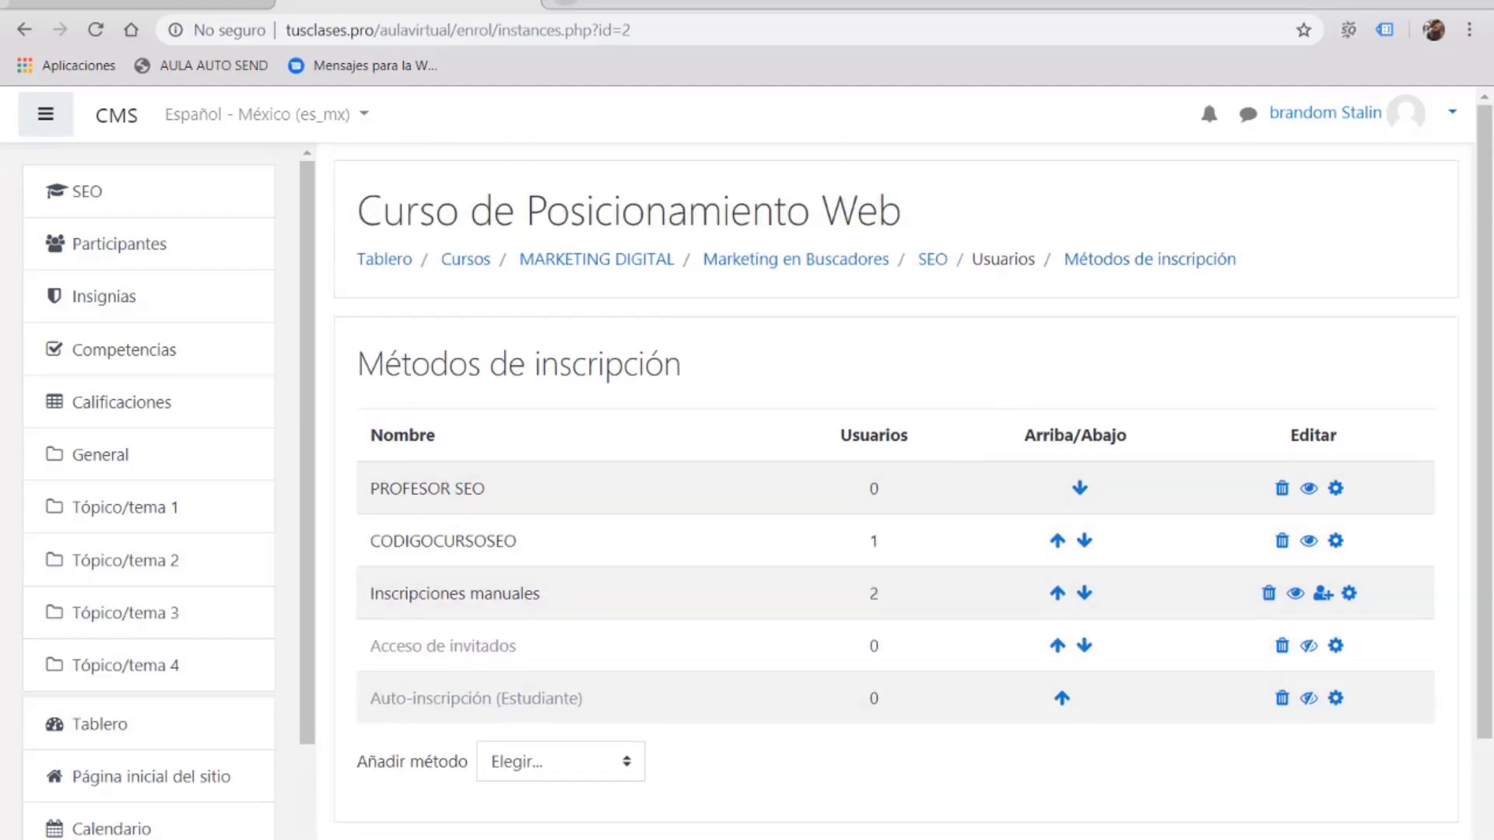
pyautogui.click(467, 746)
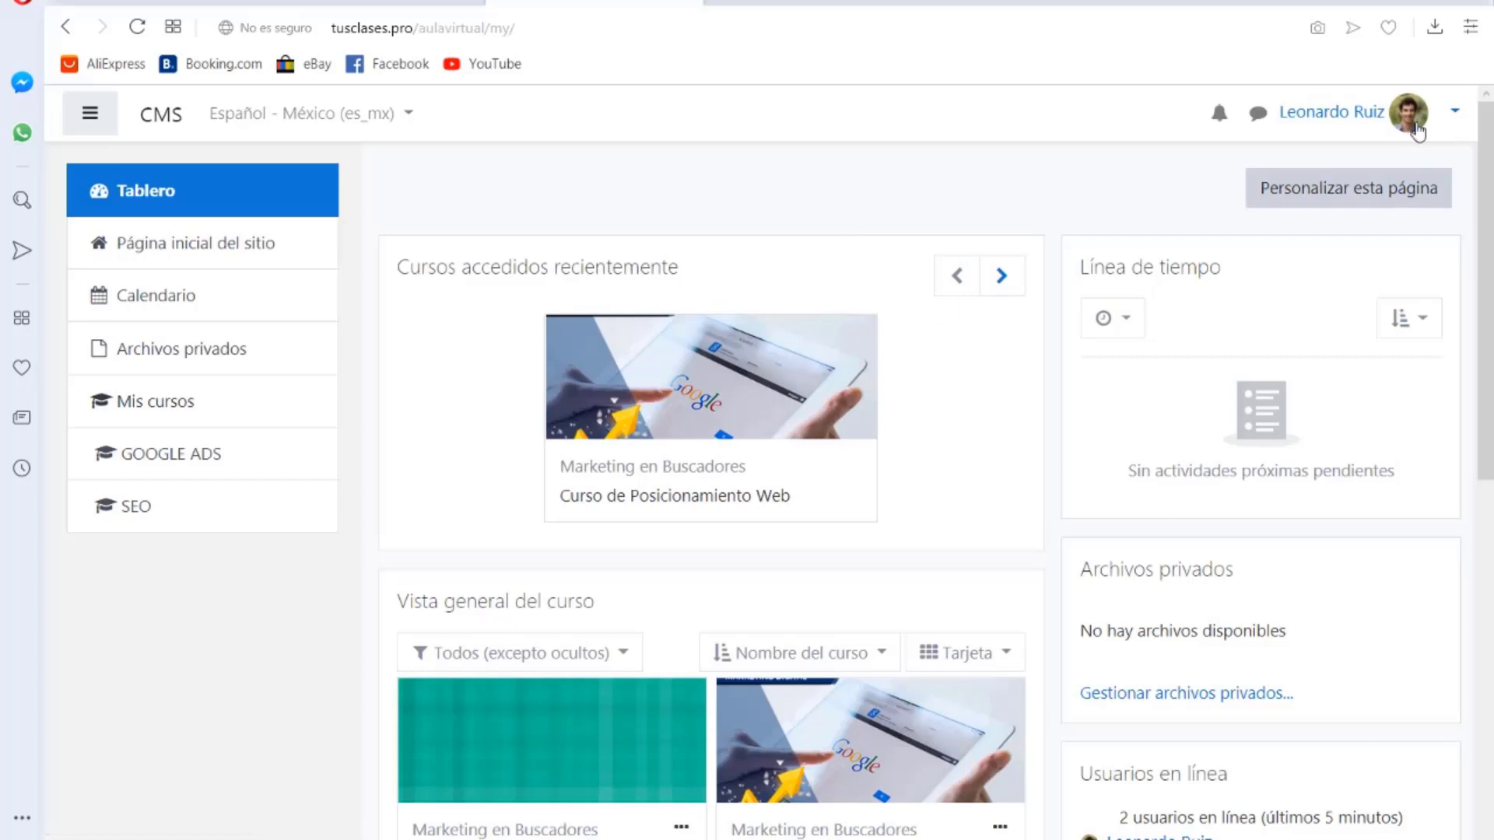
# Step: Log the other user out using Salir in the user menu
pyautogui.click(1454, 113)
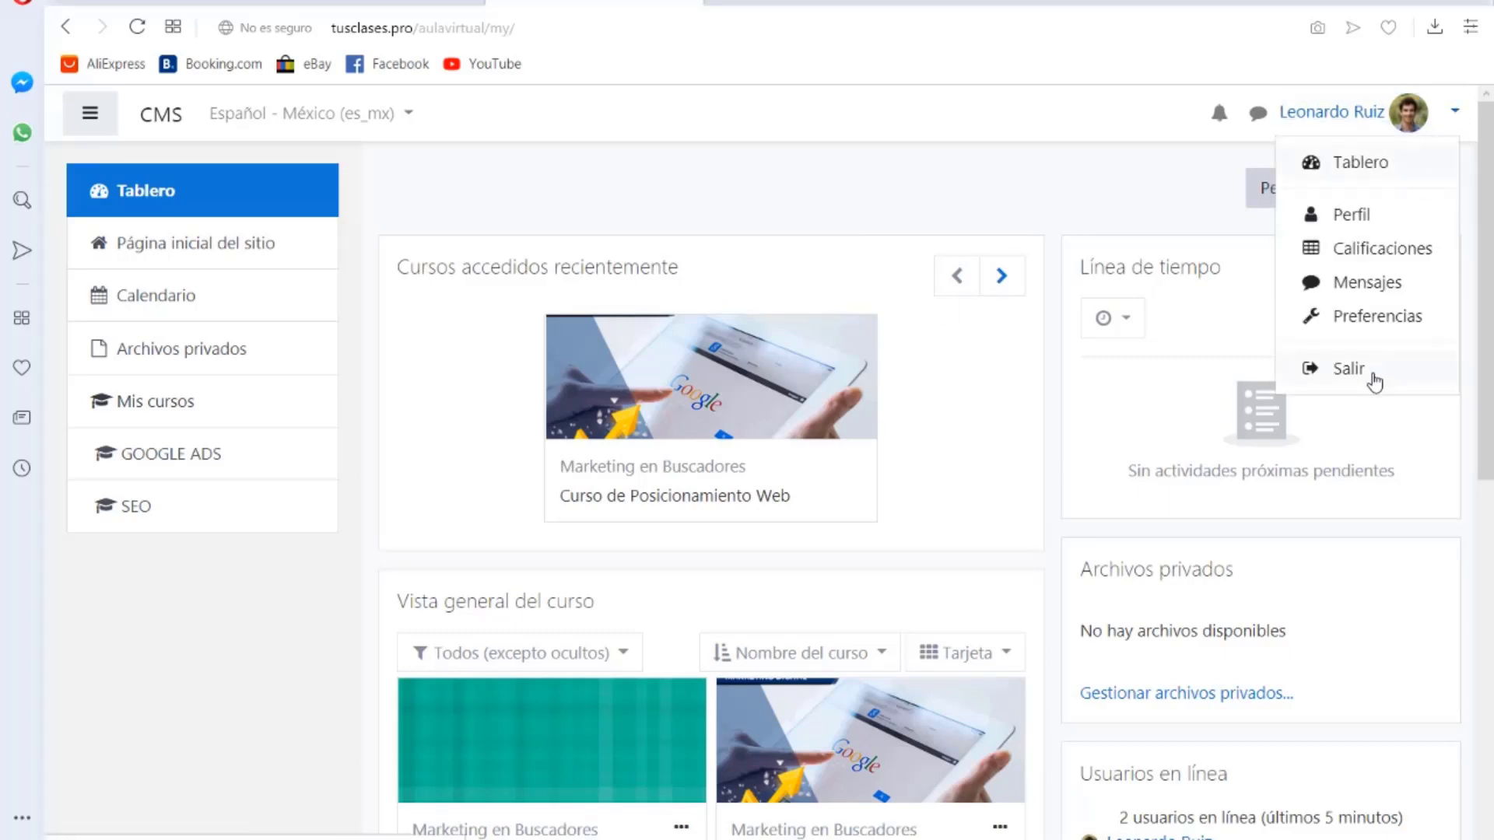
pyautogui.click(1354, 369)
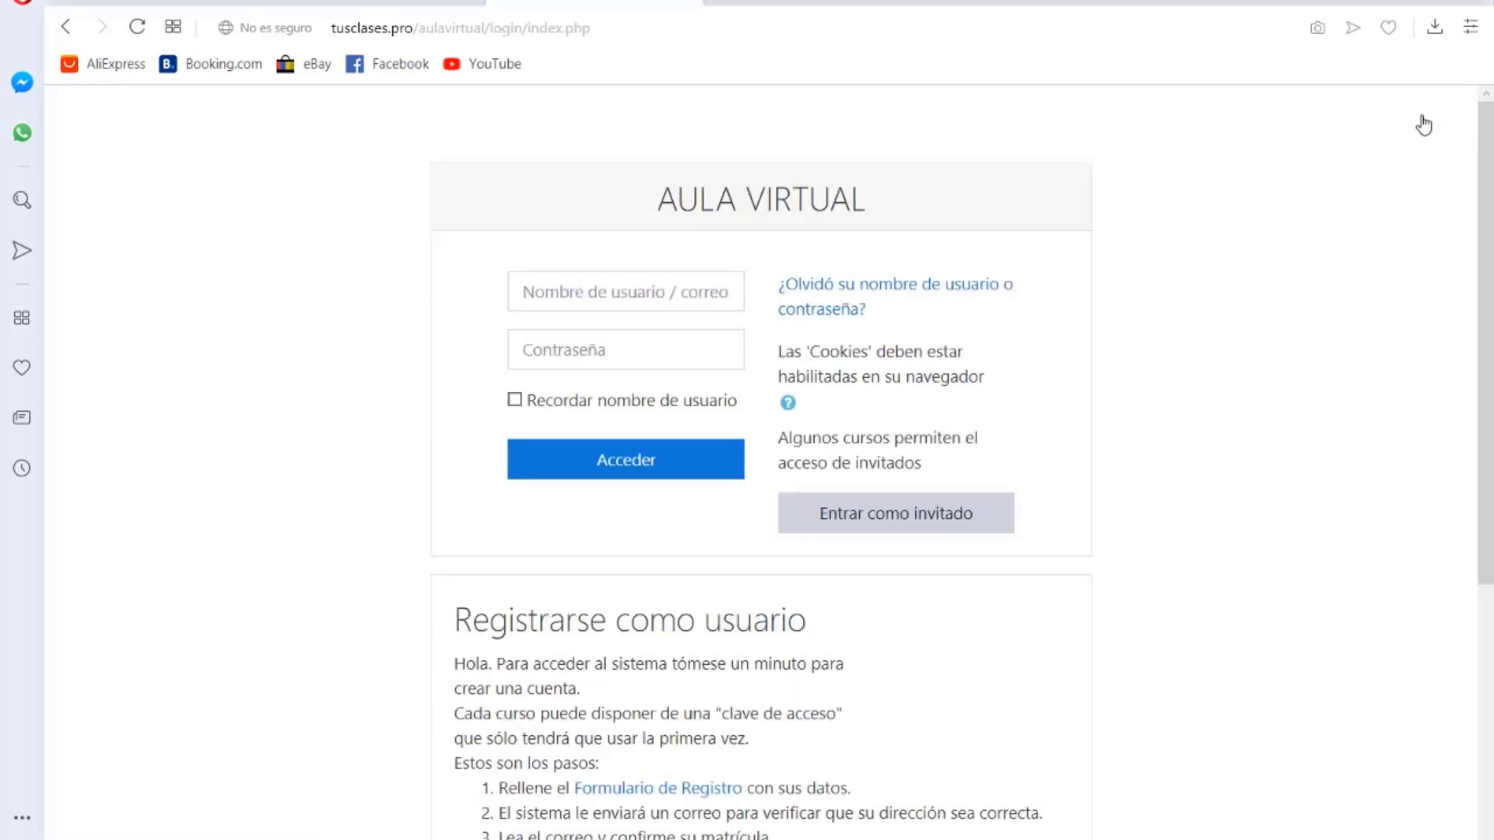
# Step: Log in to the Aula Virtual with the other test user's username and password
pyautogui.click(601, 302)
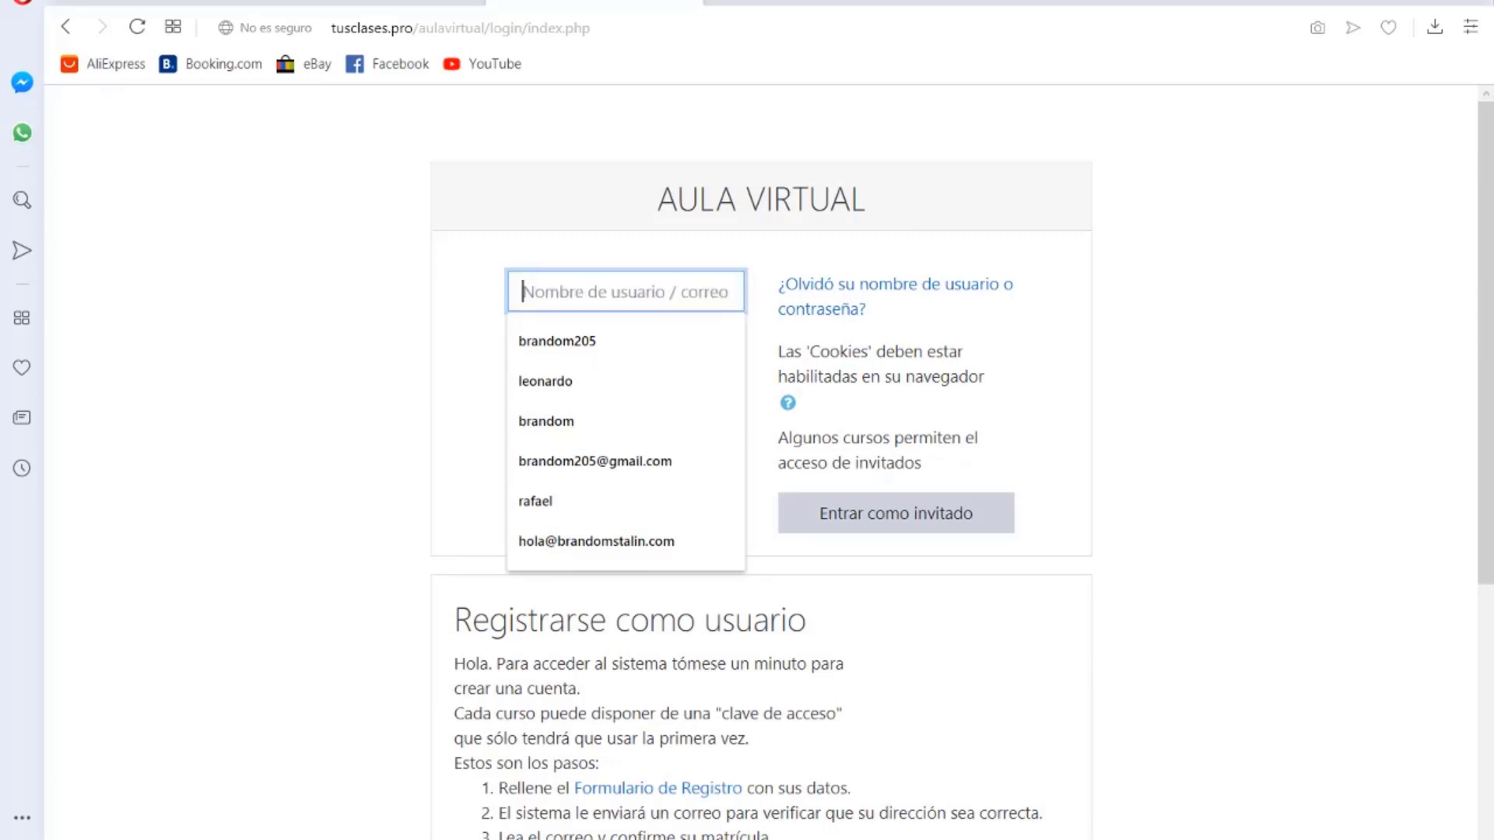
pyautogui.hotkey('alt', 'Tab')
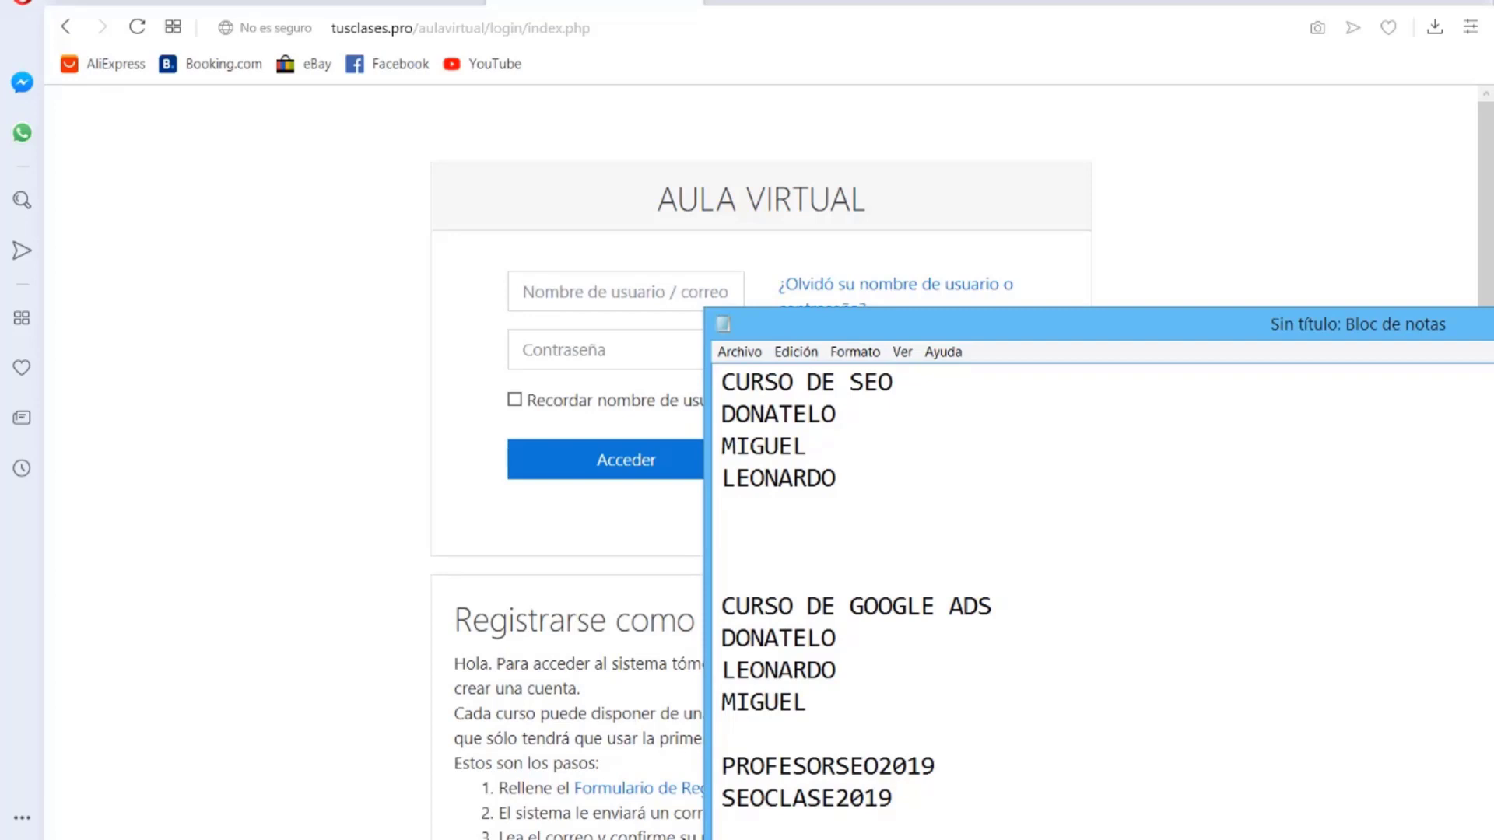
pyautogui.click(622, 292)
pyautogui.hotkey('alt', 'Tab')
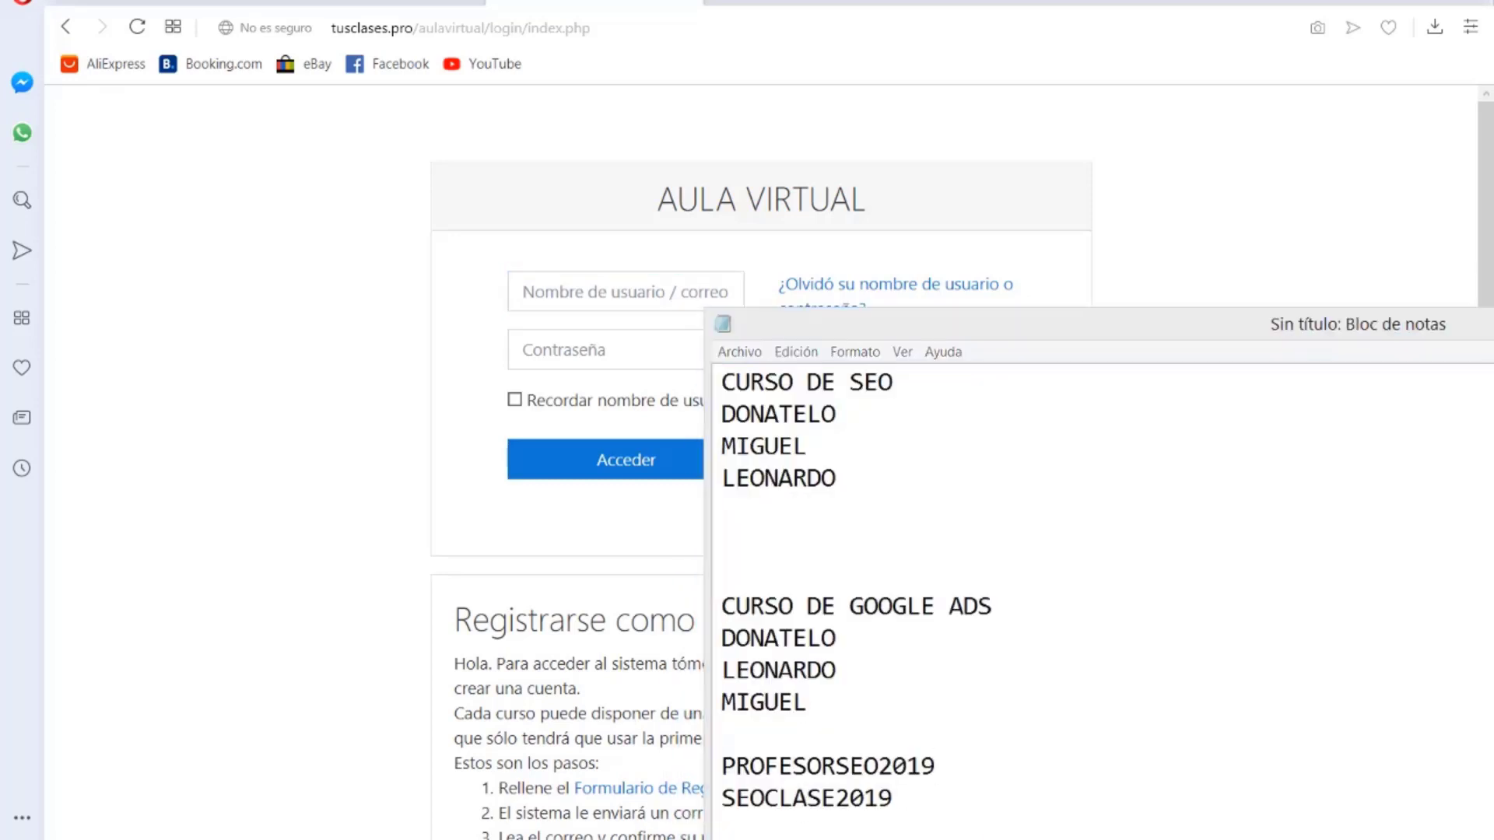
pyautogui.click(583, 294)
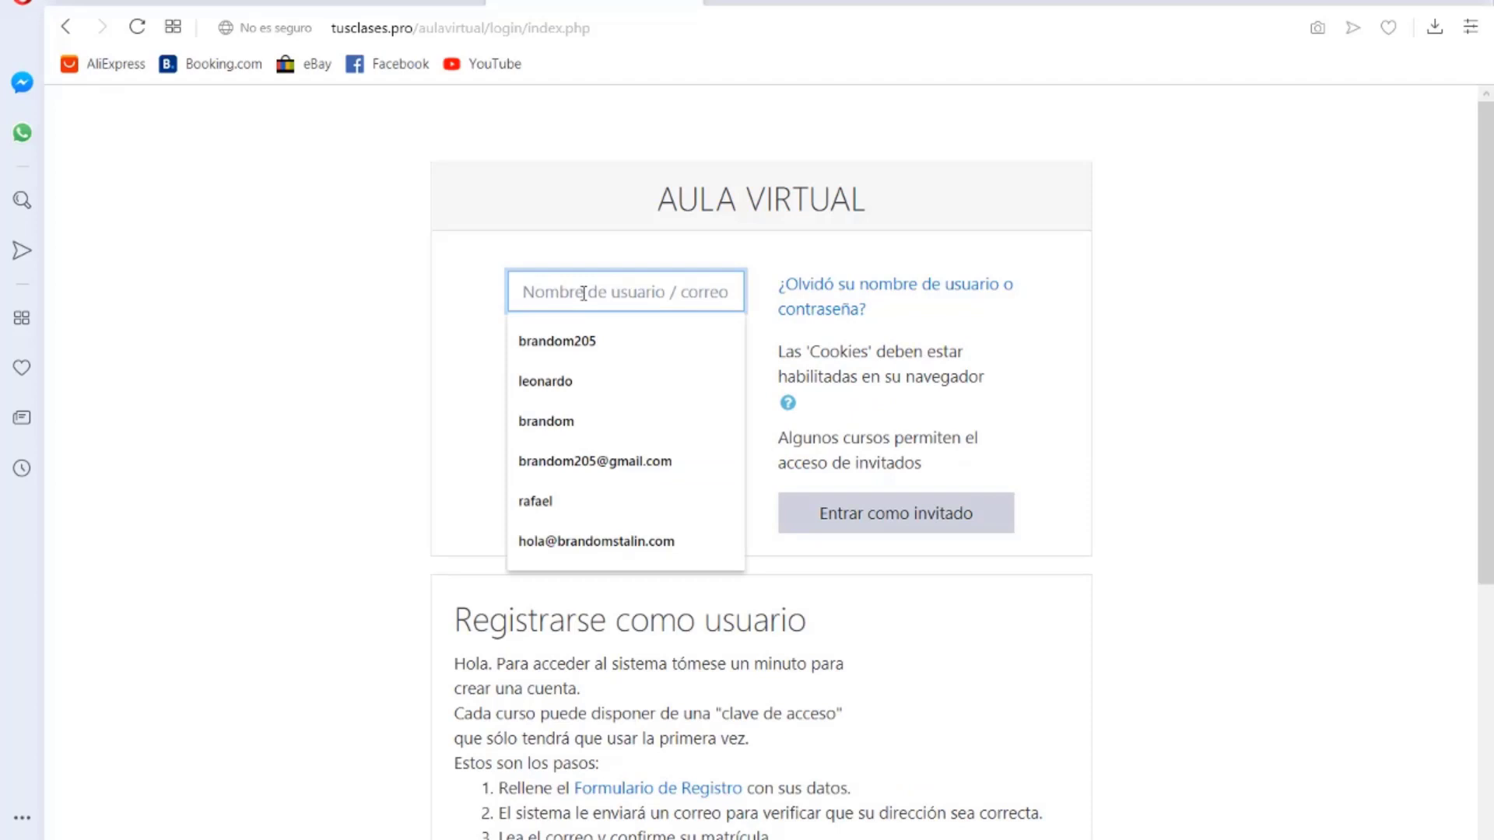
pyautogui.write('rafael')
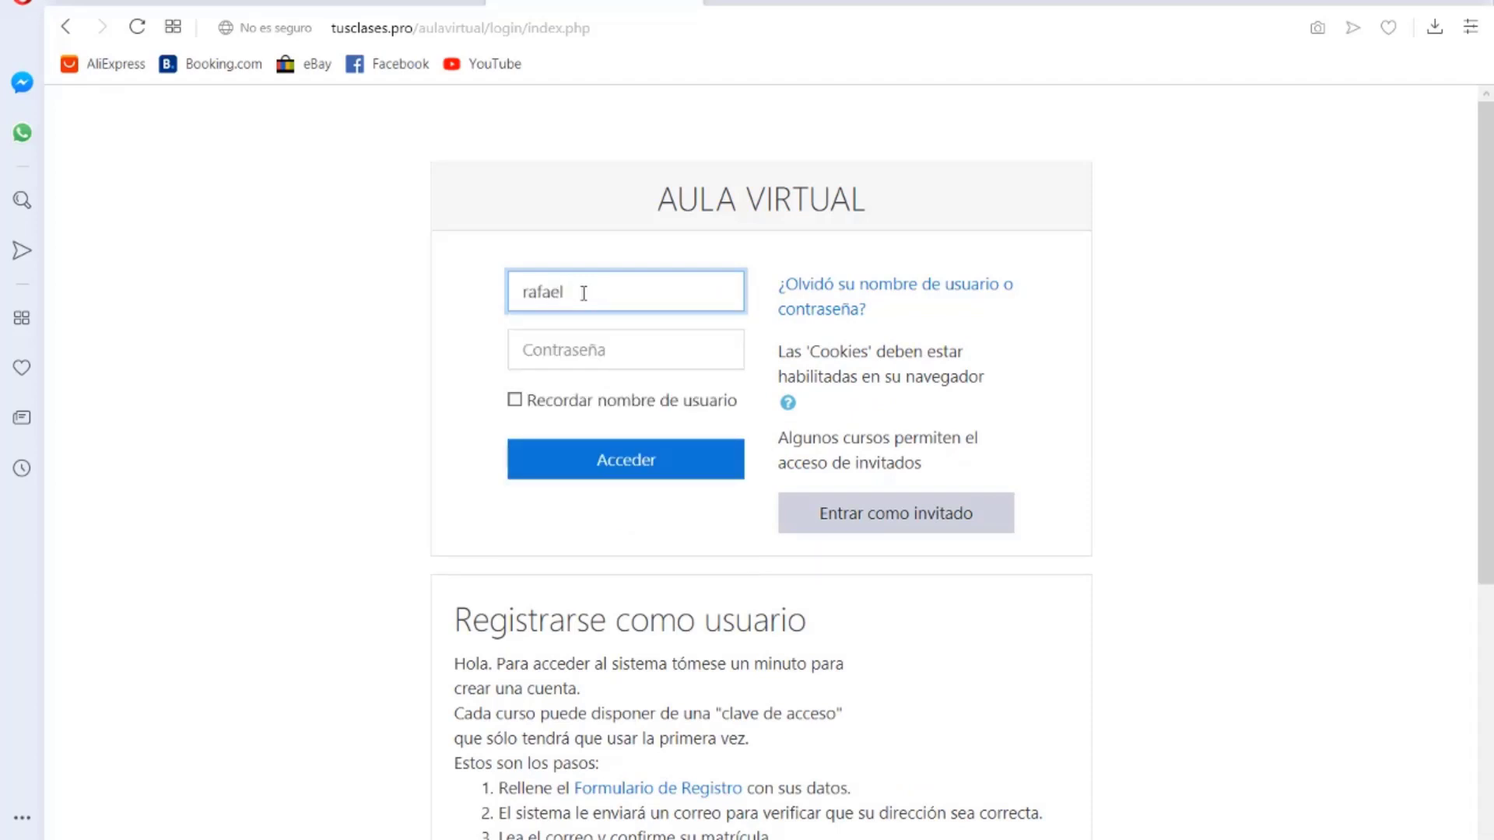
pyautogui.click(586, 343)
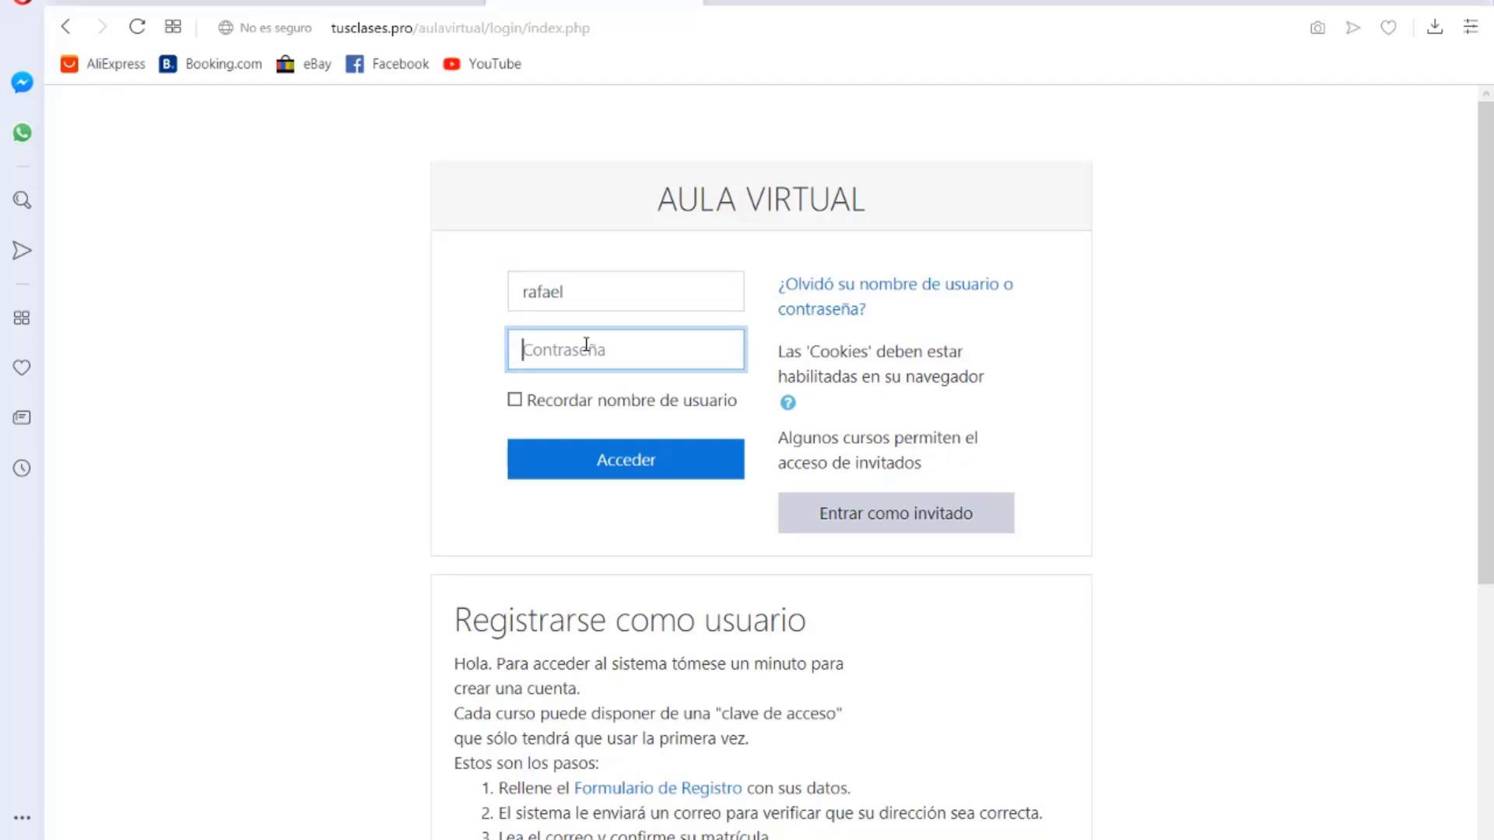
pyautogui.write('•')
pyautogui.click(637, 459)
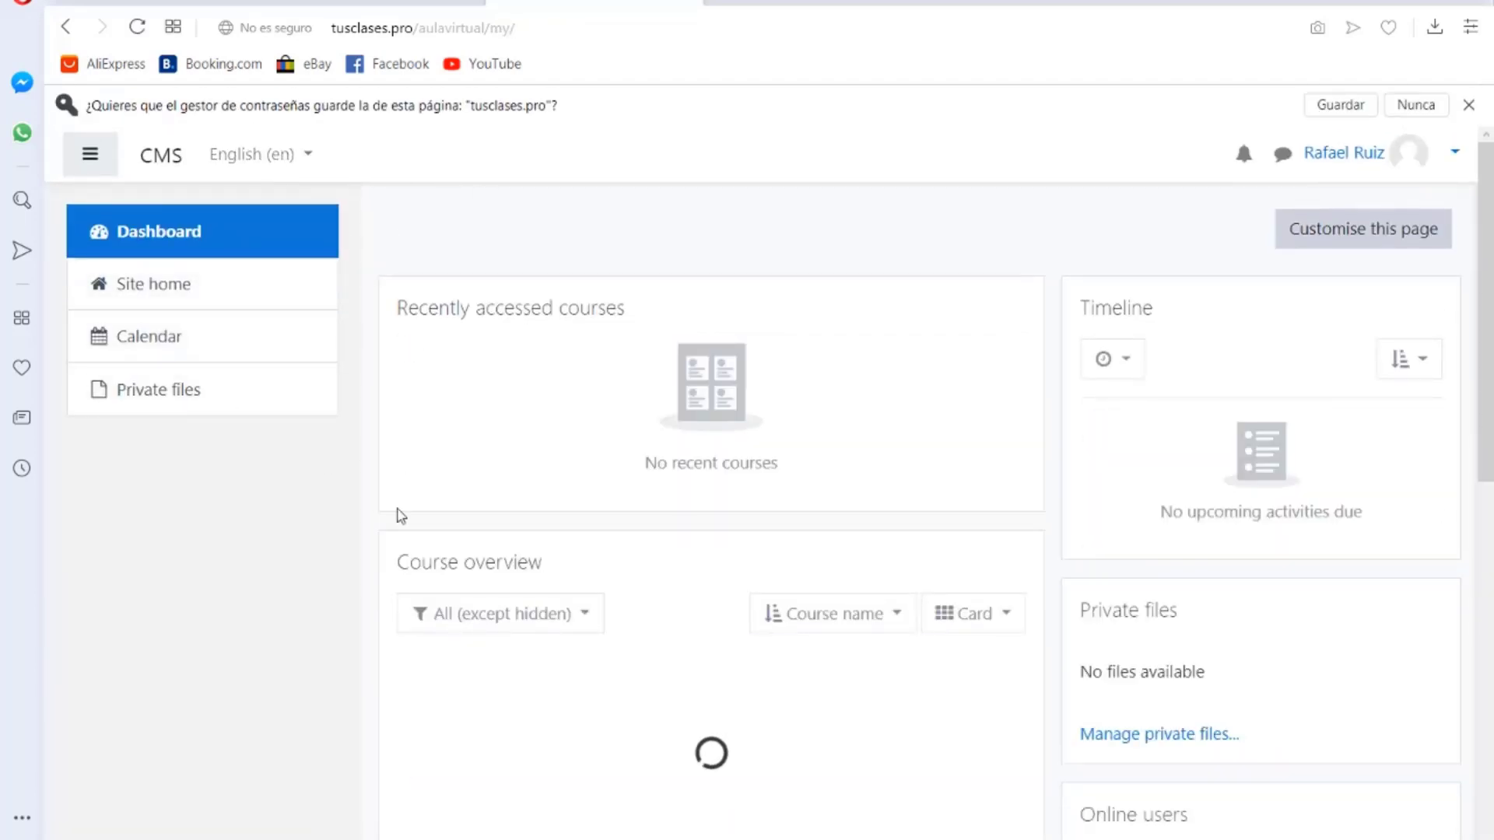
# Step: Set the interface language to Español - México (es_mx) and close the browser's save-password bar
pyautogui.click(307, 155)
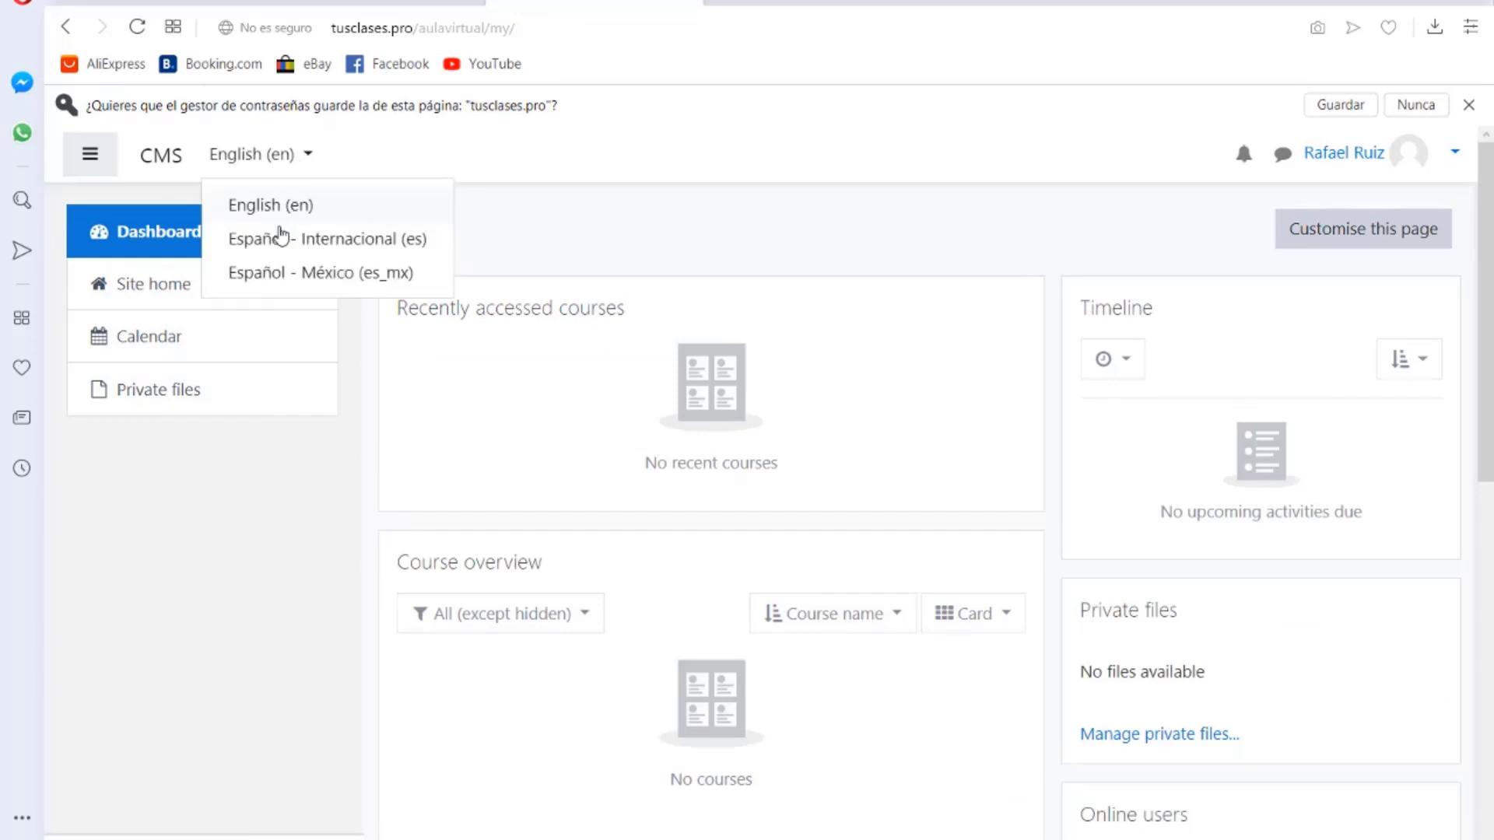
pyautogui.click(279, 274)
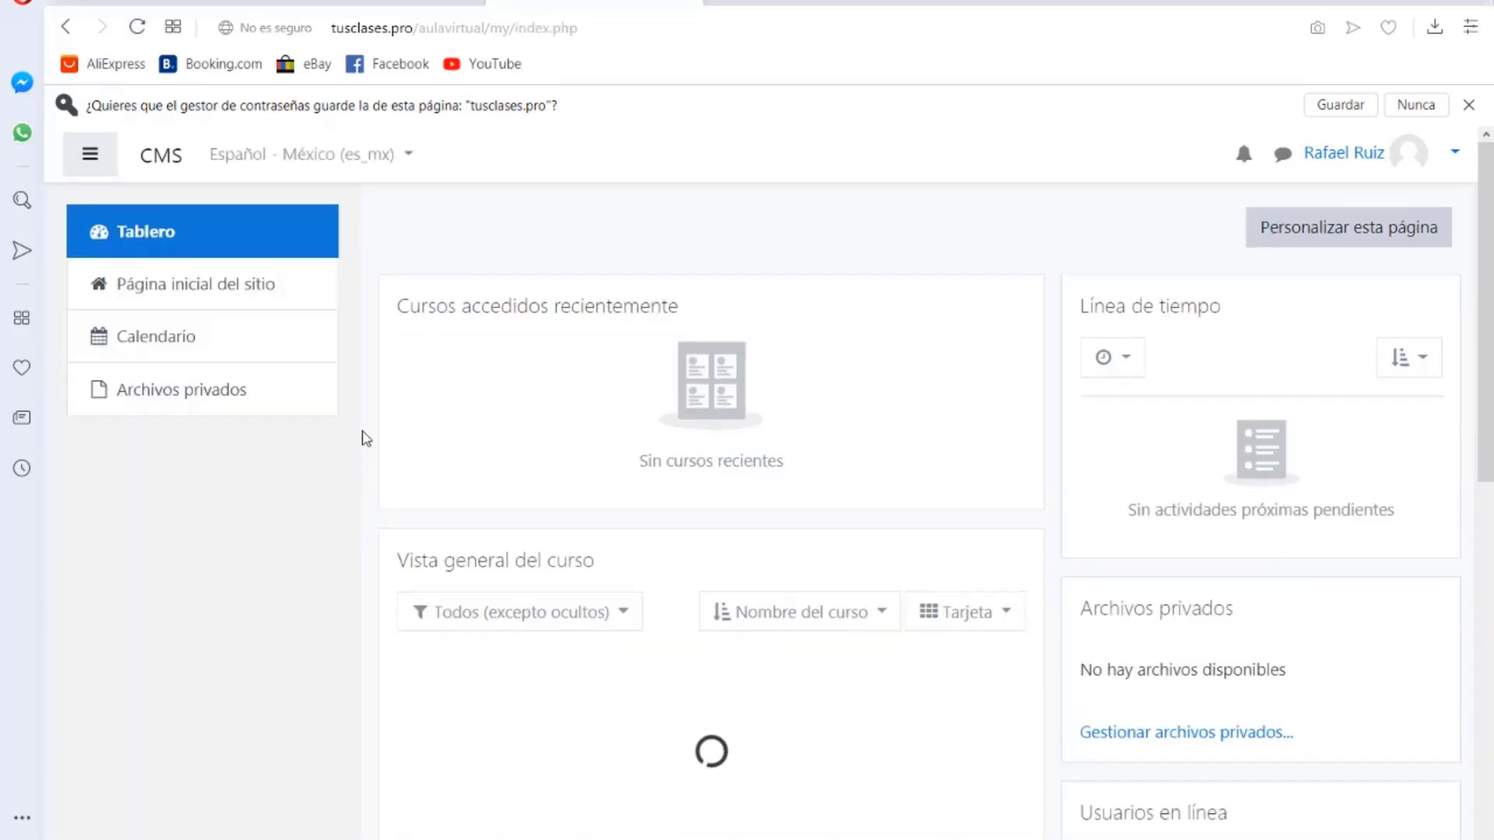
pyautogui.scroll(-3, 366, 438)
pyautogui.scroll(3, 366, 438)
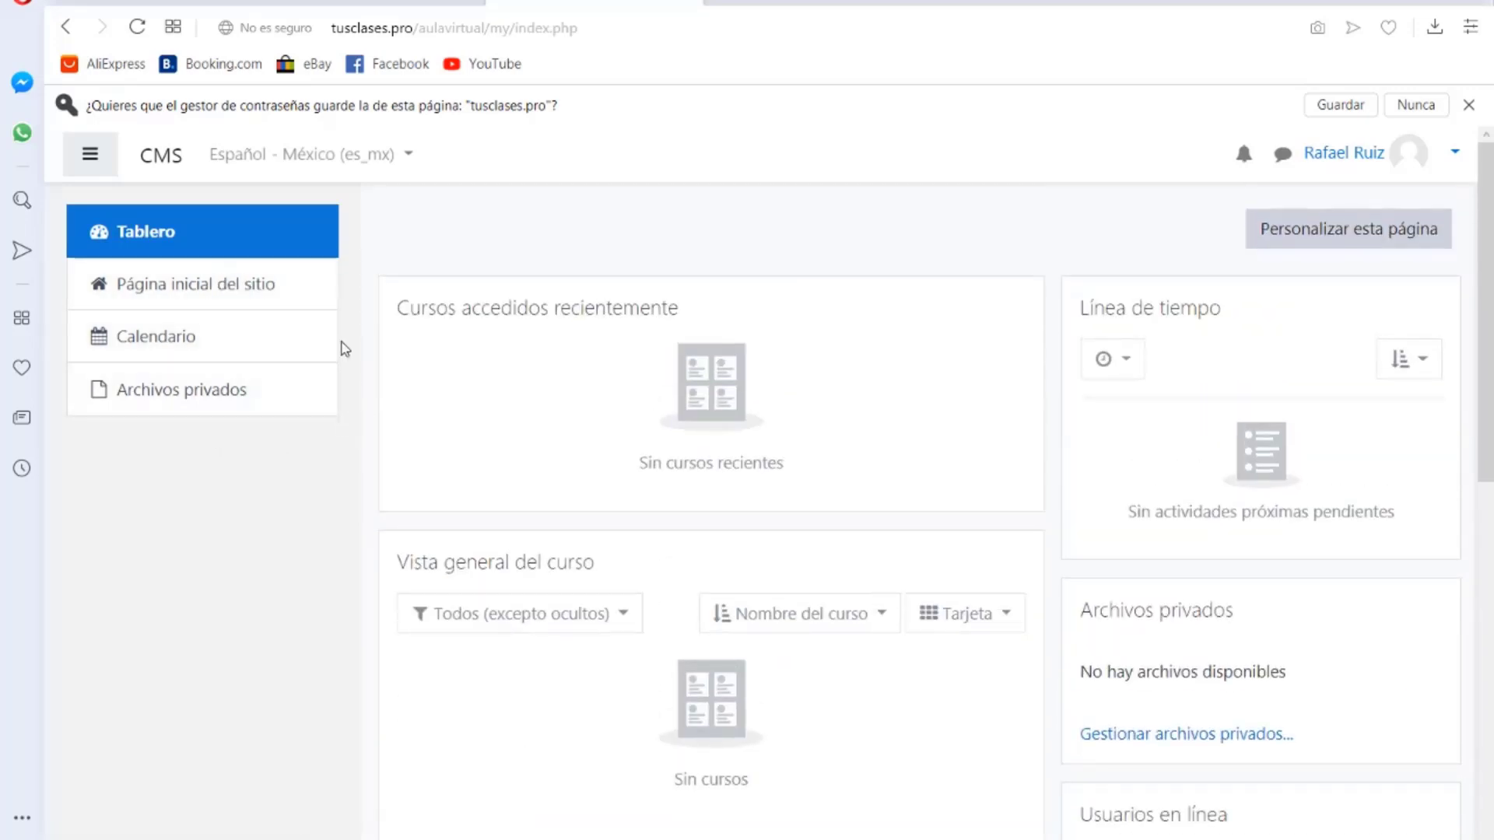
pyautogui.click(1468, 104)
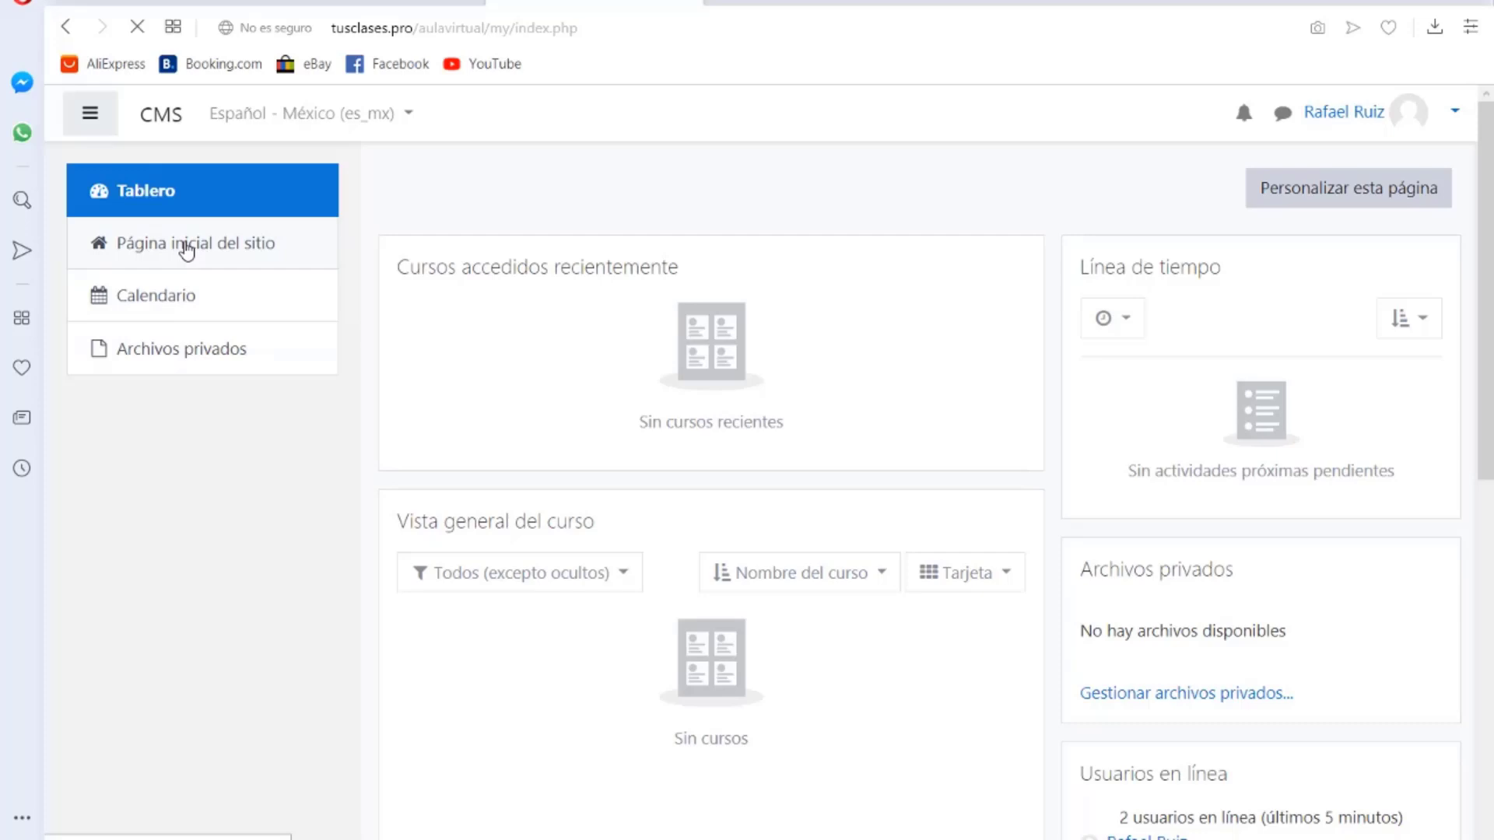
pyautogui.scroll(-3, 700, 360)
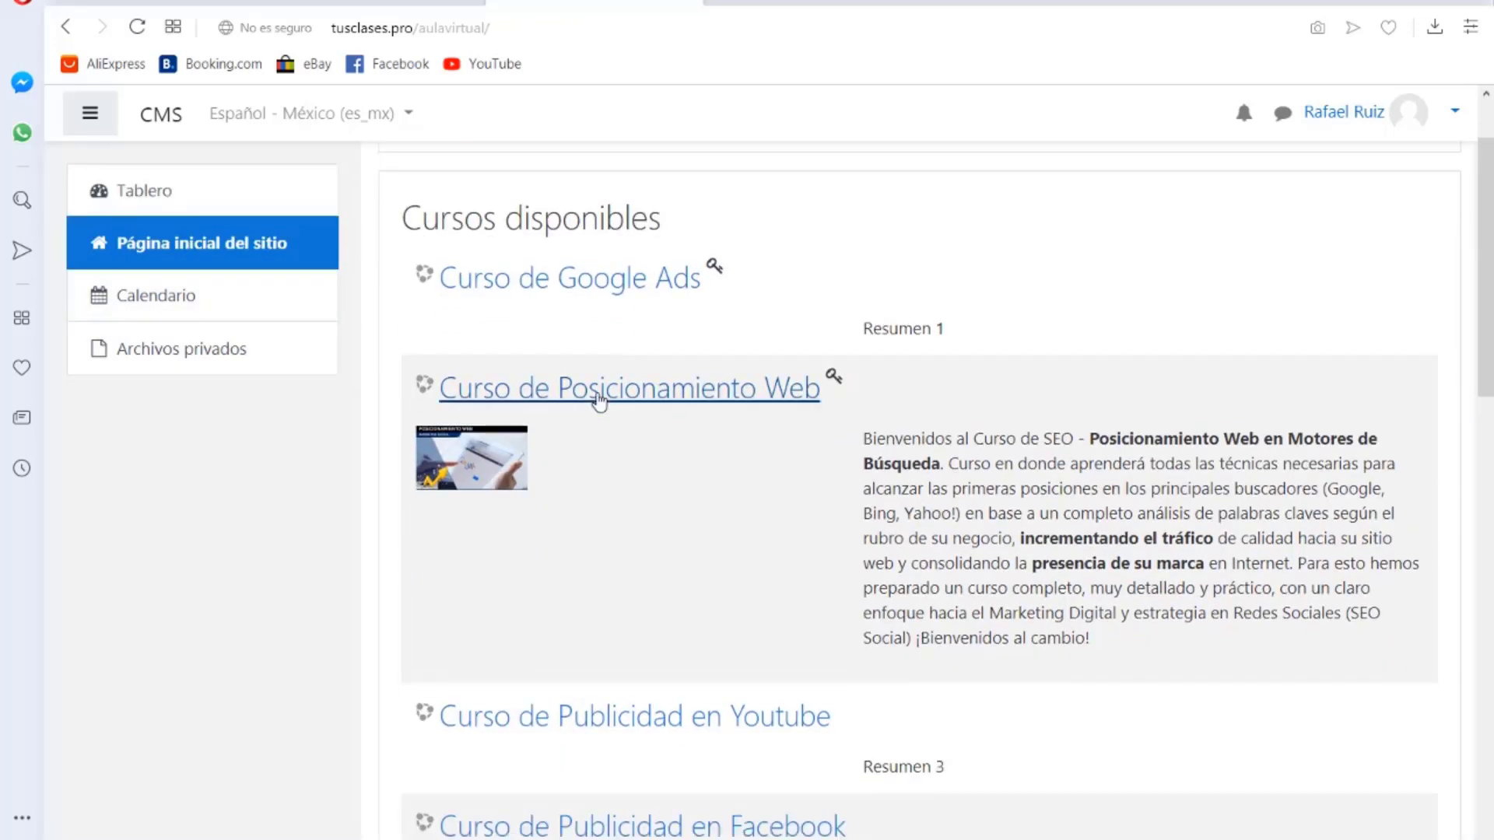
# Step: Reach Curso de Posicionamiento Web's enrolment options and place the Notepad key notes beside it
pyautogui.scroll(-5, 599, 401)
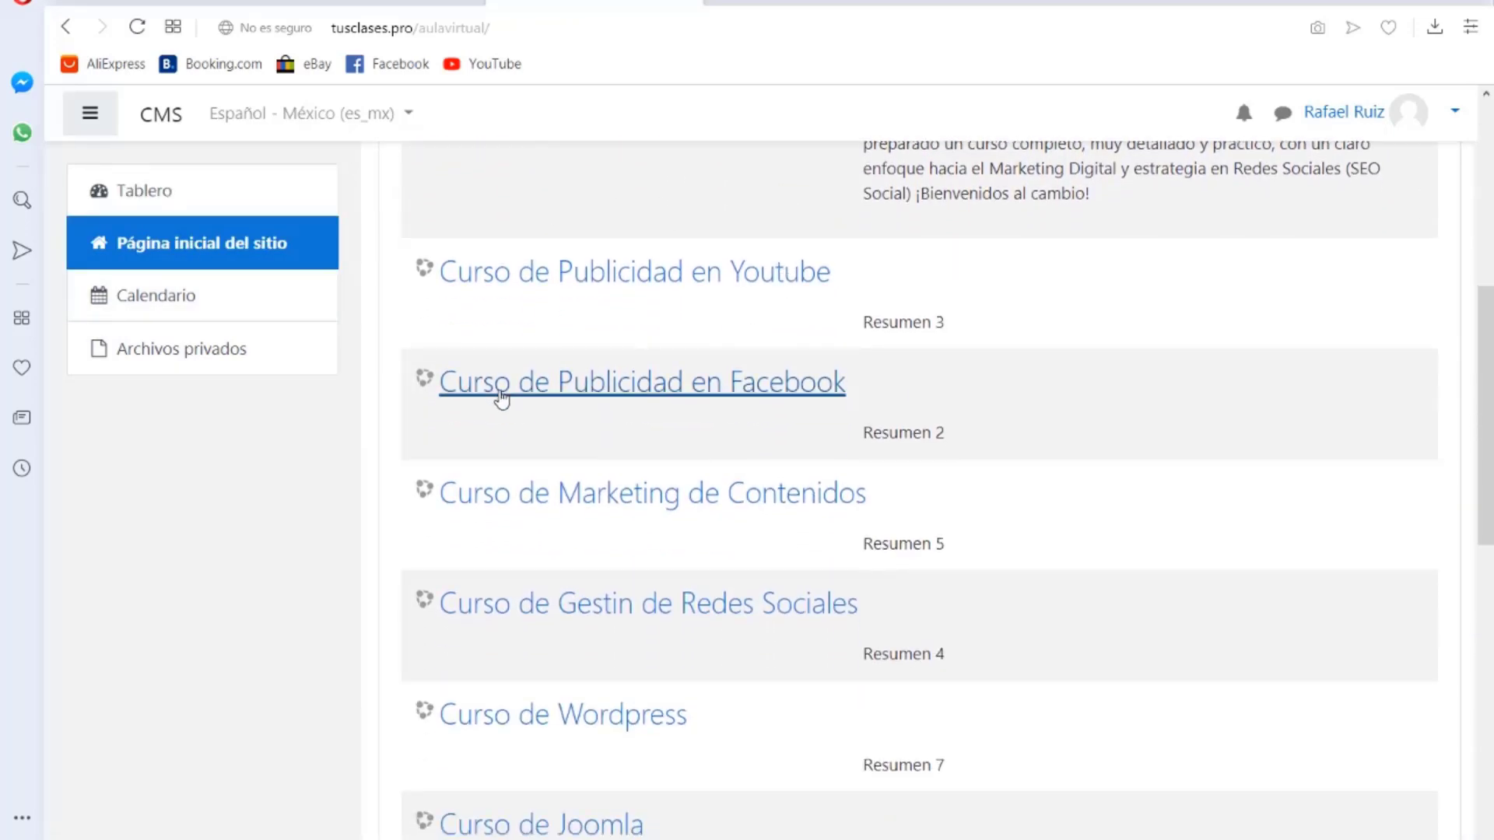
pyautogui.scroll(-4, 633, 633)
pyautogui.scroll(2, 641, 633)
pyautogui.scroll(-4, 654, 606)
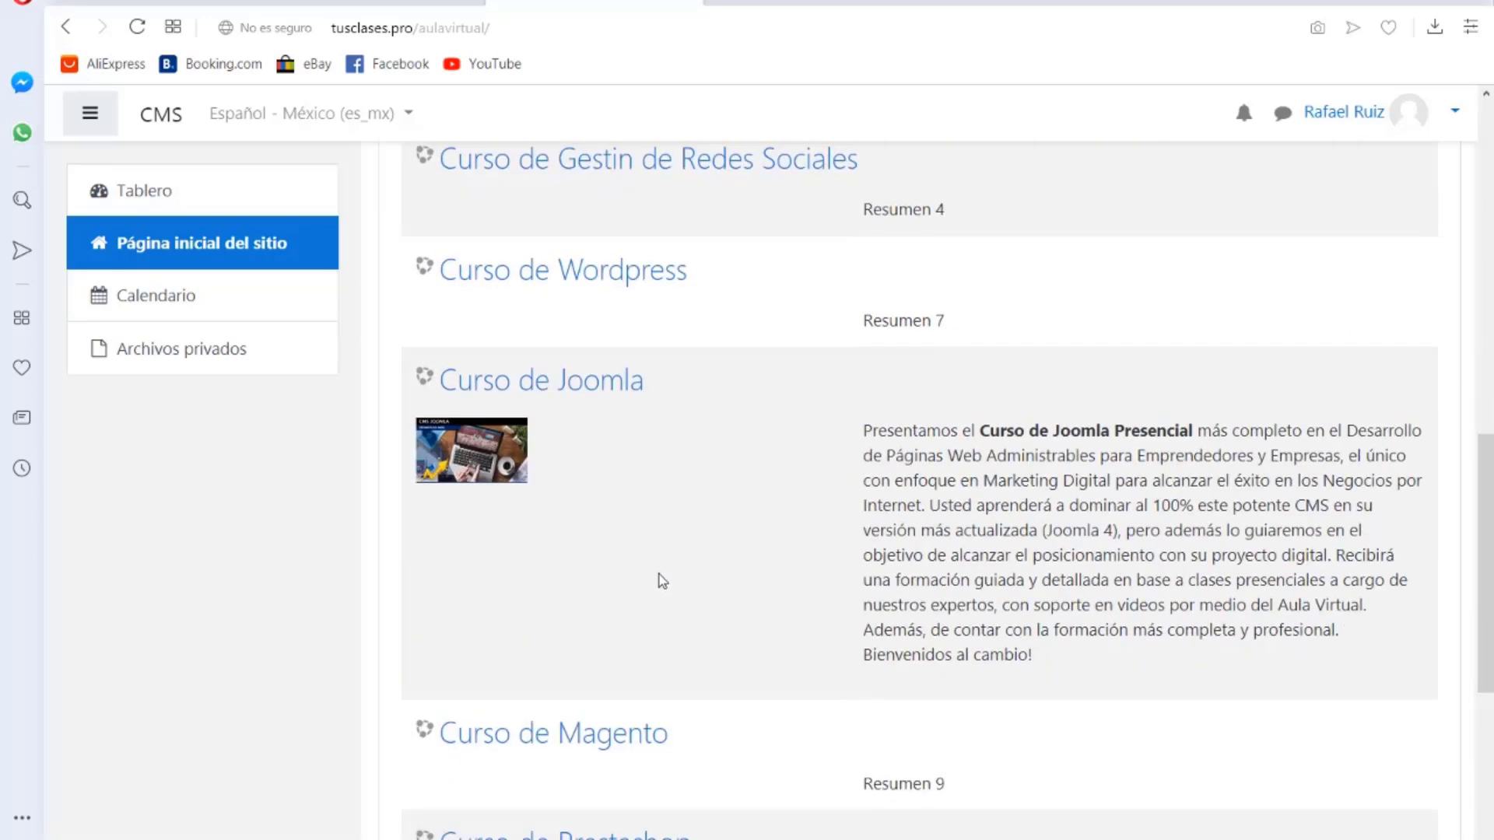
pyautogui.scroll(15, 662, 581)
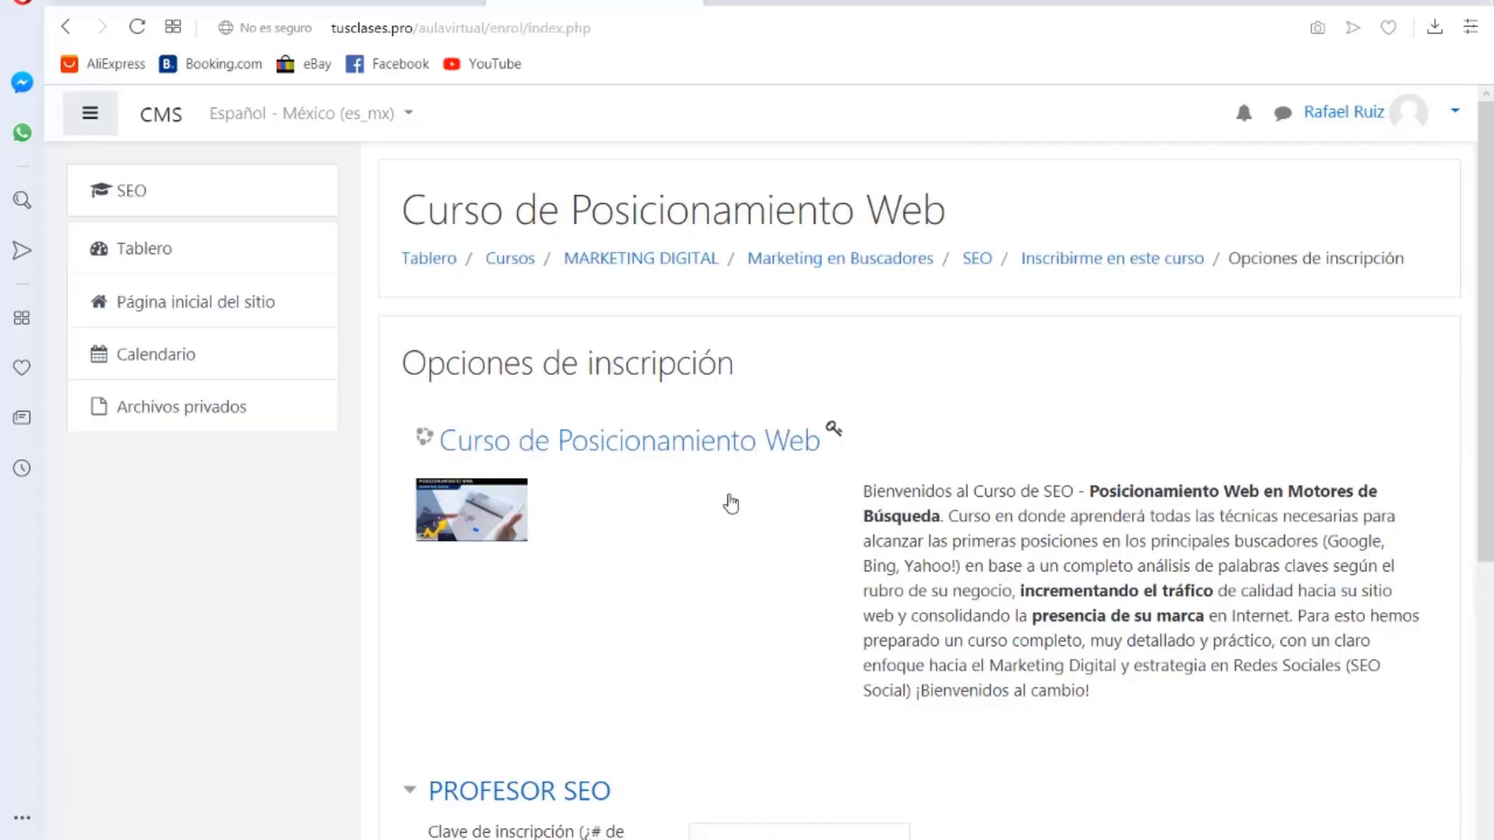
pyautogui.scroll(-4, 688, 537)
pyautogui.scroll(1, 691, 528)
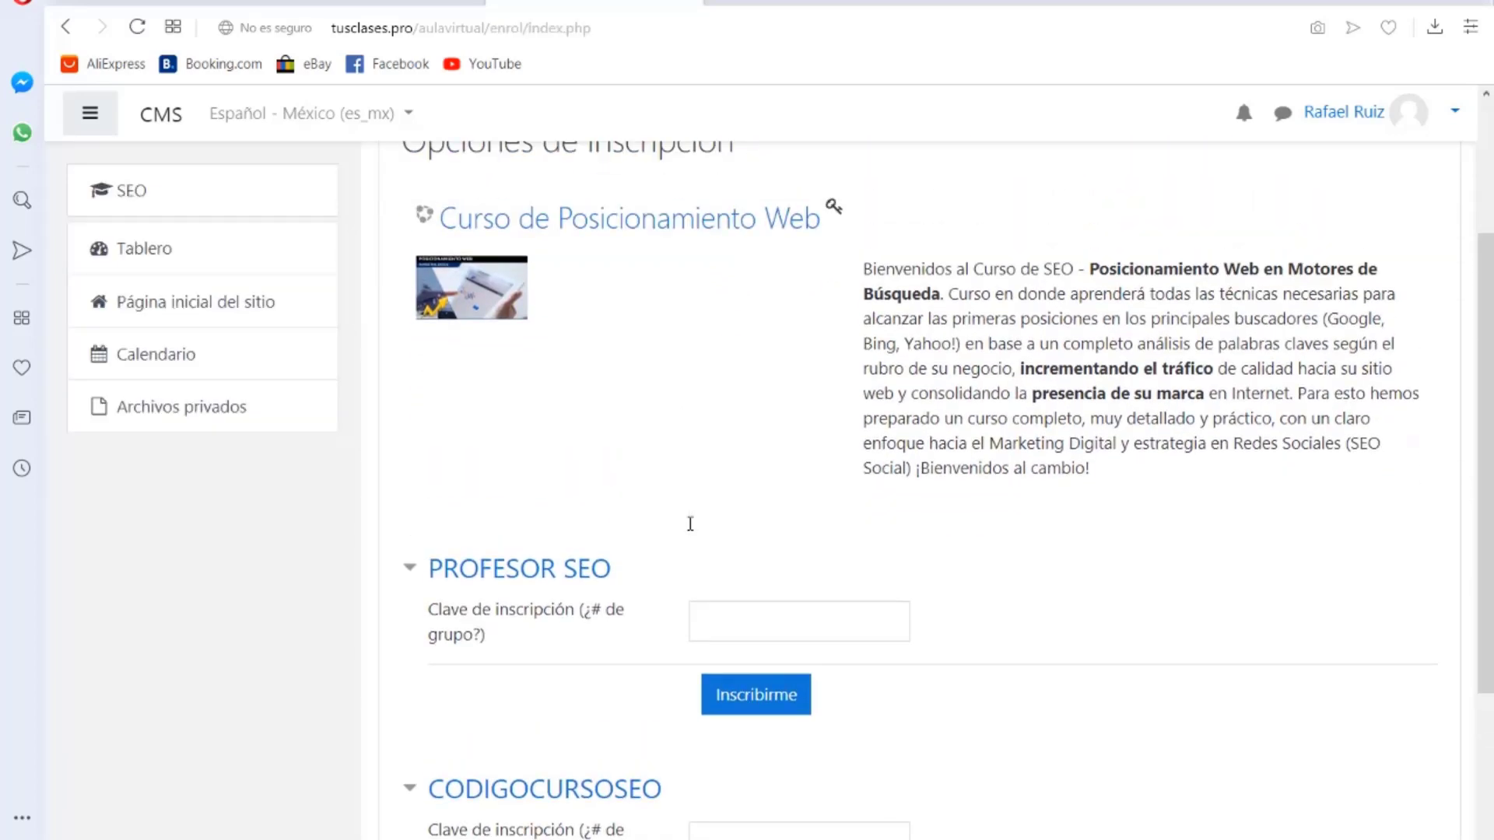
pyautogui.hotkey('alt', 'Tab')
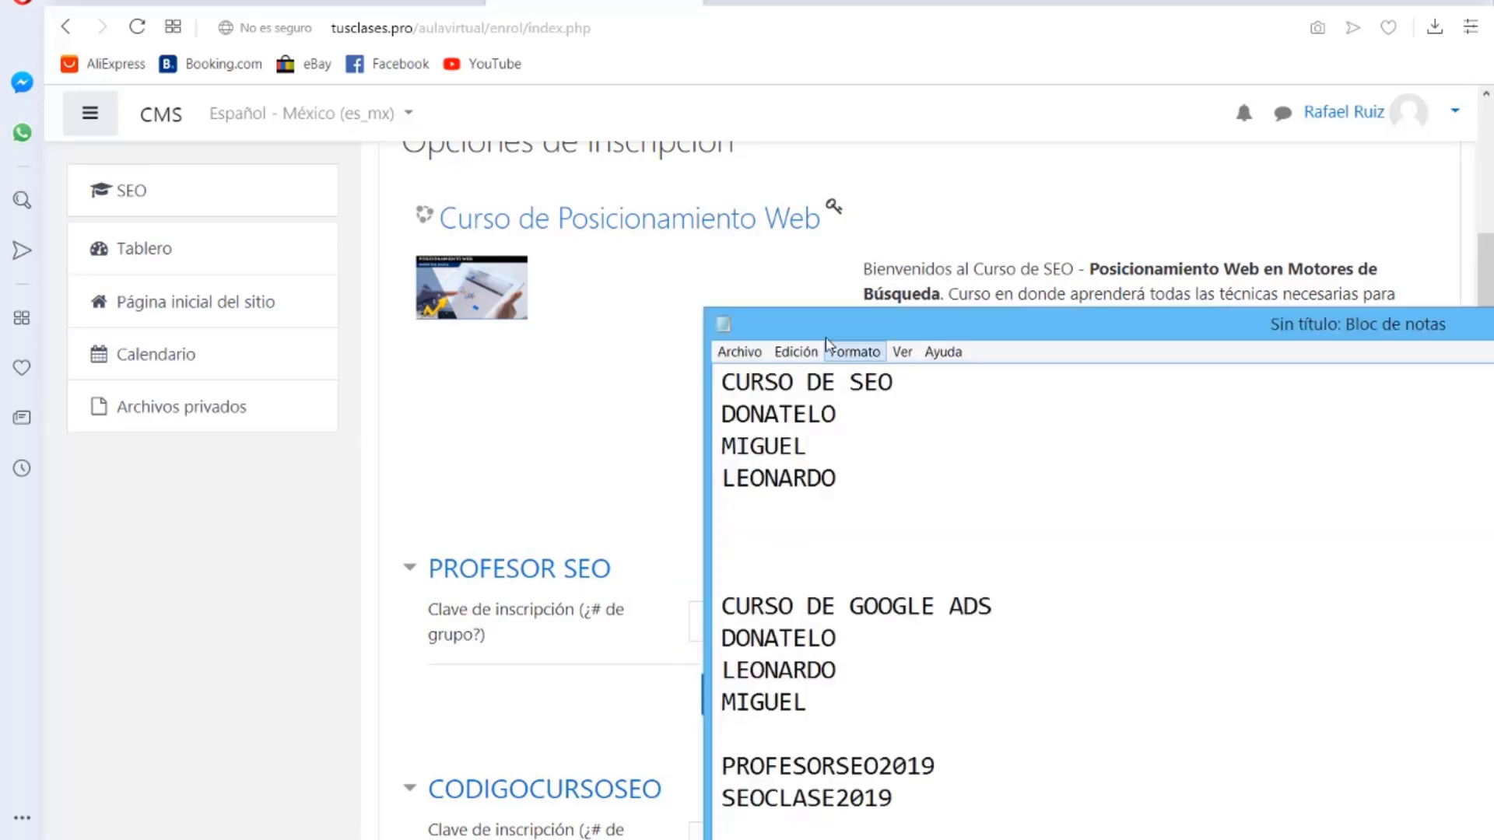
pyautogui.moveTo(821, 325); pyautogui.dragTo(961, 216)
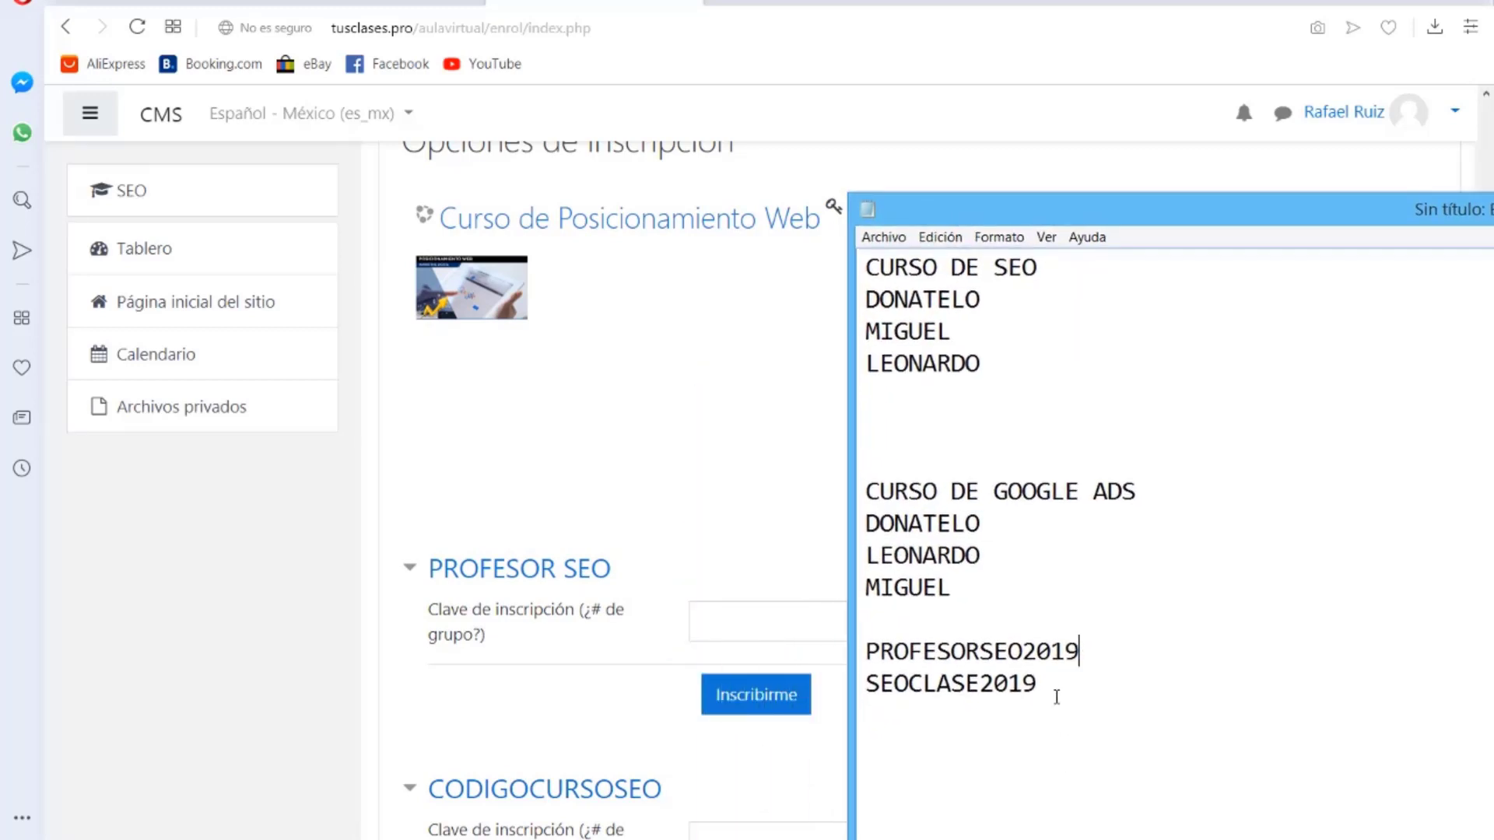
# Step: Copy the PROFESOR SEO teacher key line from Notepad and return to the browser
pyautogui.moveTo(1038, 683); pyautogui.dragTo(862, 689)
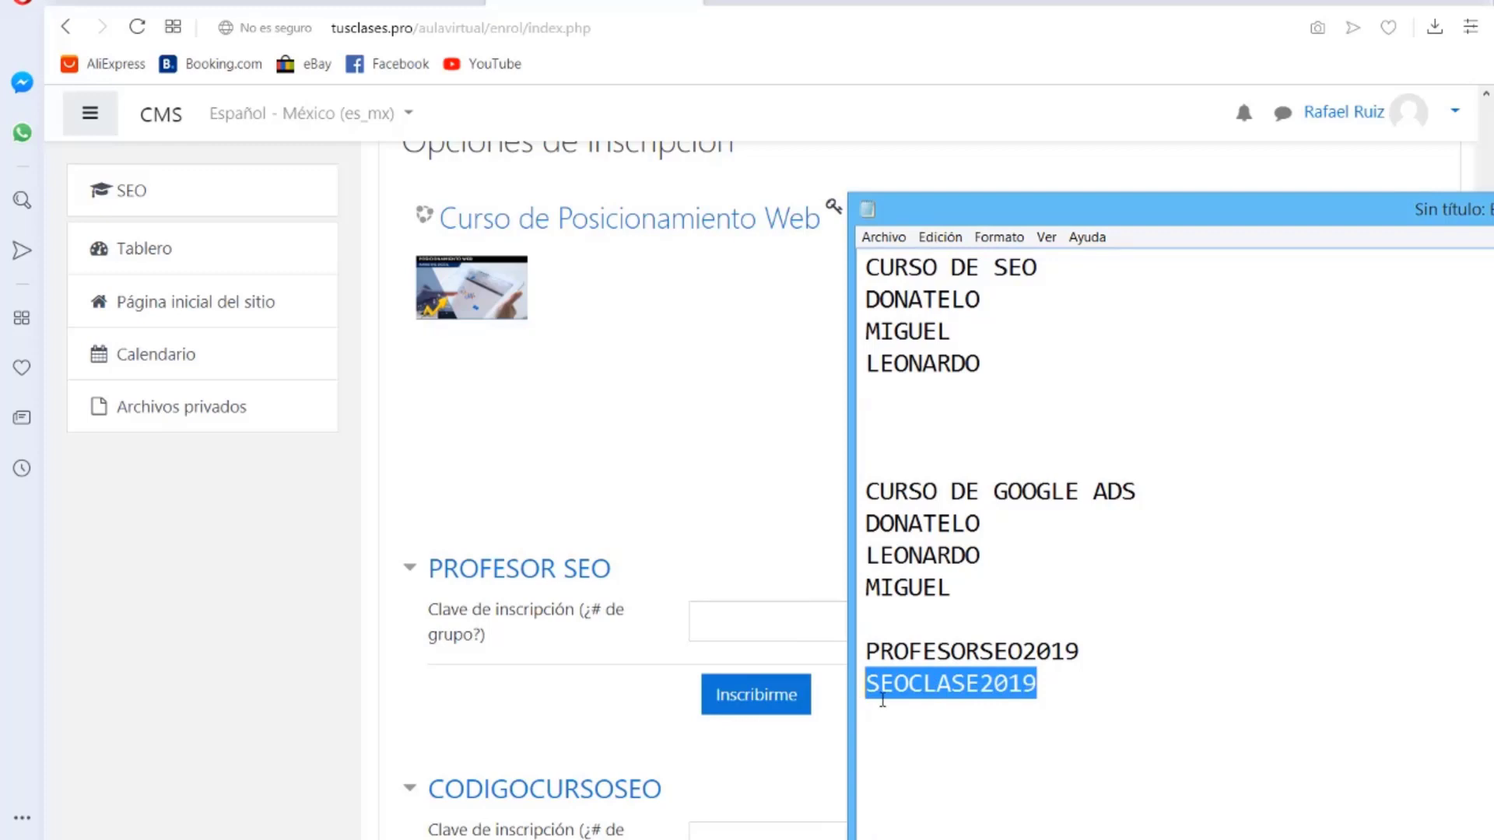
pyautogui.click(1195, 696)
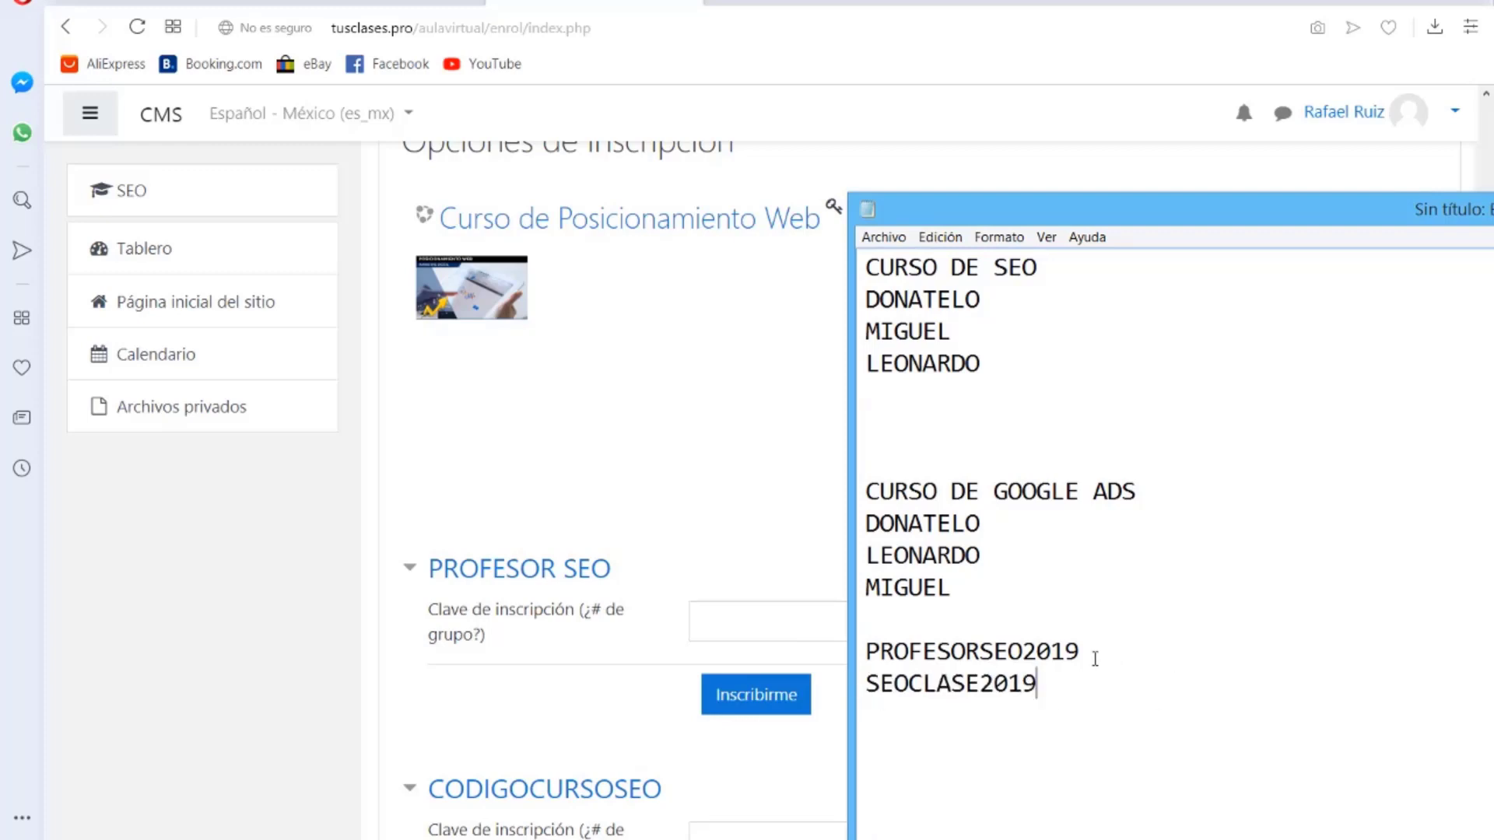
pyautogui.moveTo(1080, 651); pyautogui.dragTo(859, 644)
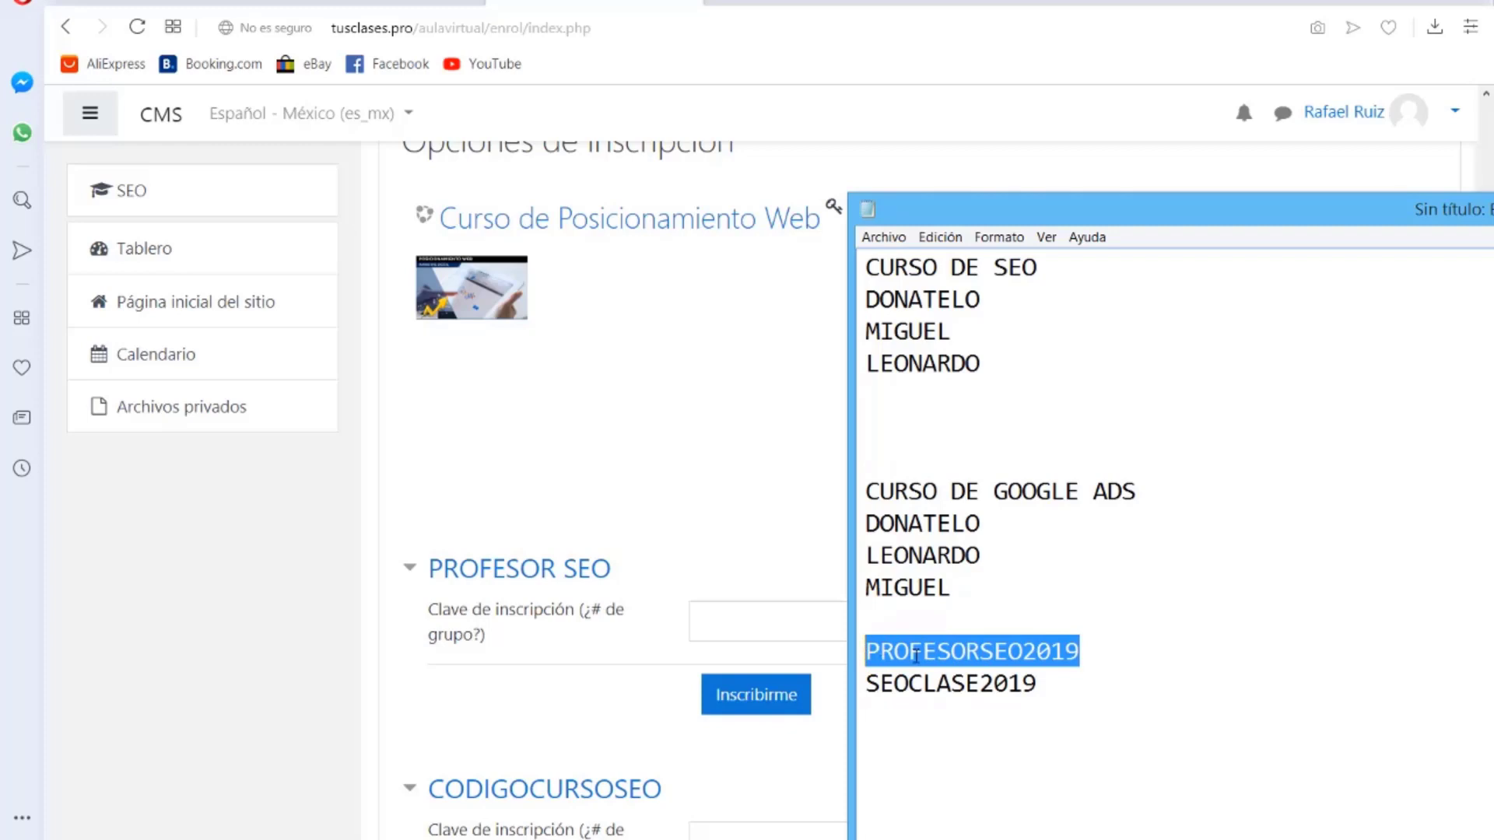
pyautogui.rightClick(916, 651)
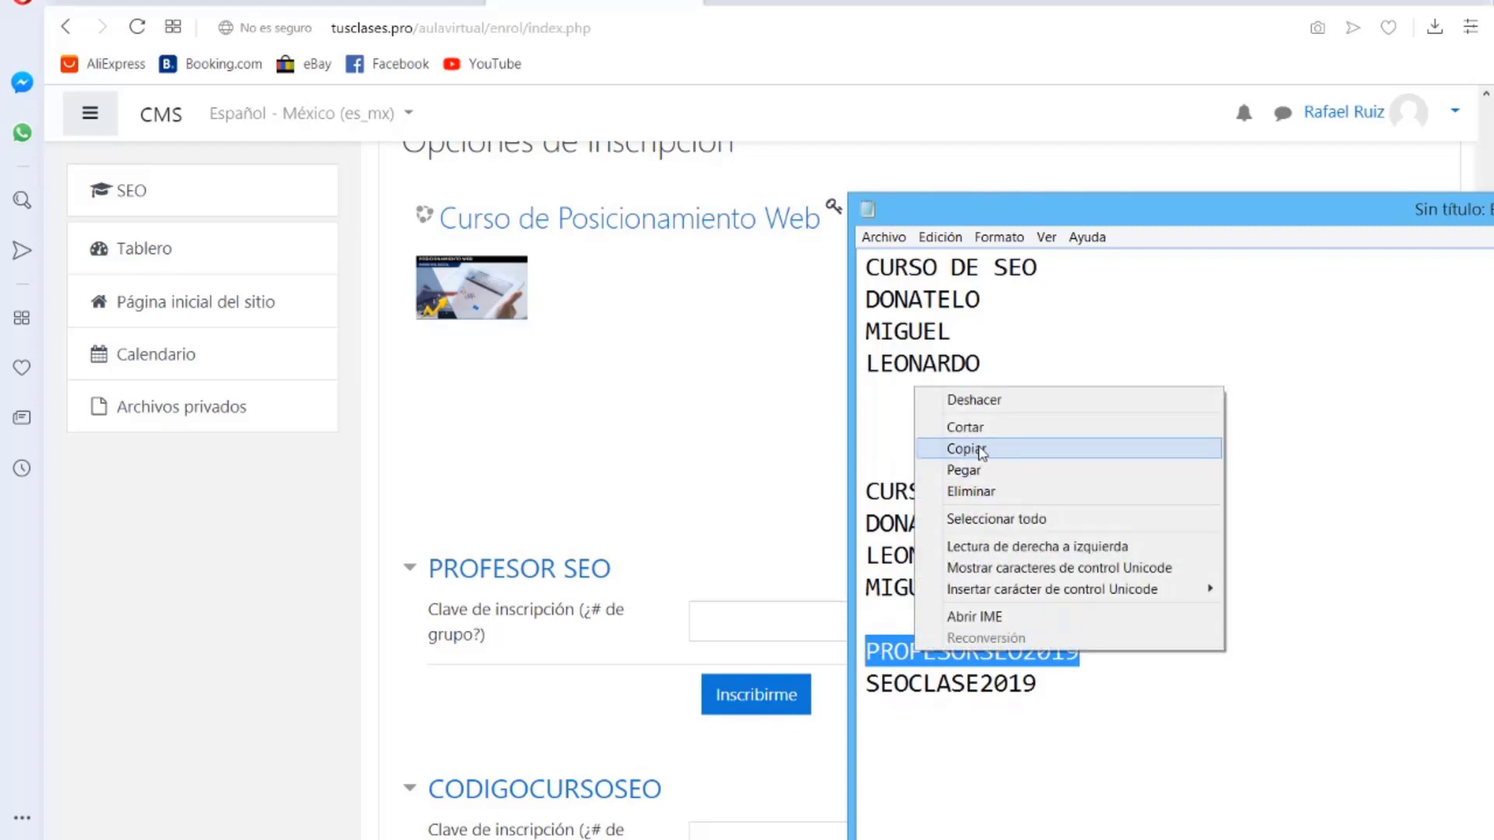
pyautogui.click(980, 449)
pyautogui.click(636, 446)
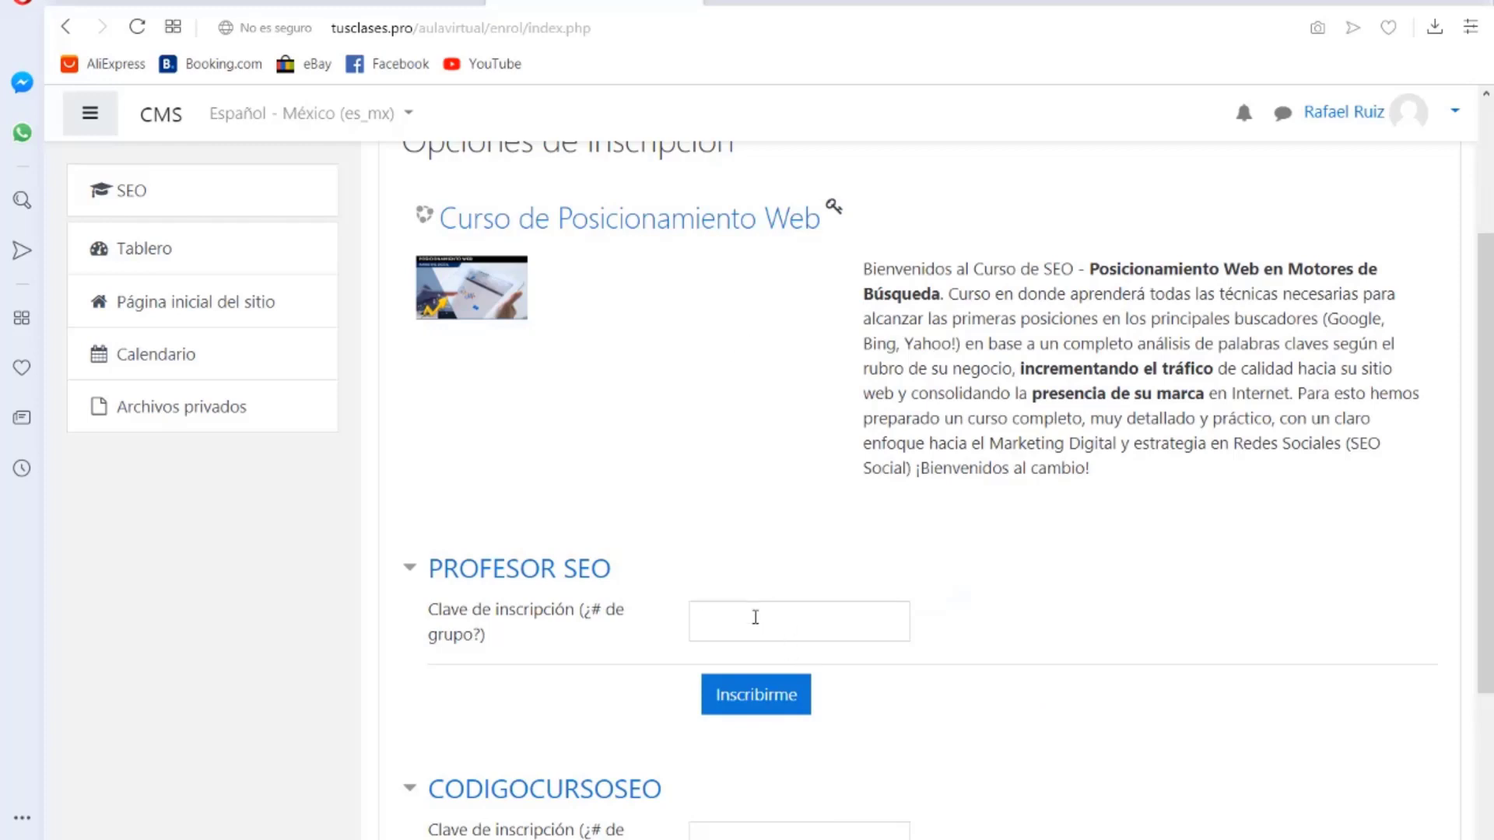
# Step: Paste the PROFESOR SEO teacher key into the enrolment field and enrol
pyautogui.click(753, 616)
pyautogui.hotkey('ctrl', 'v')
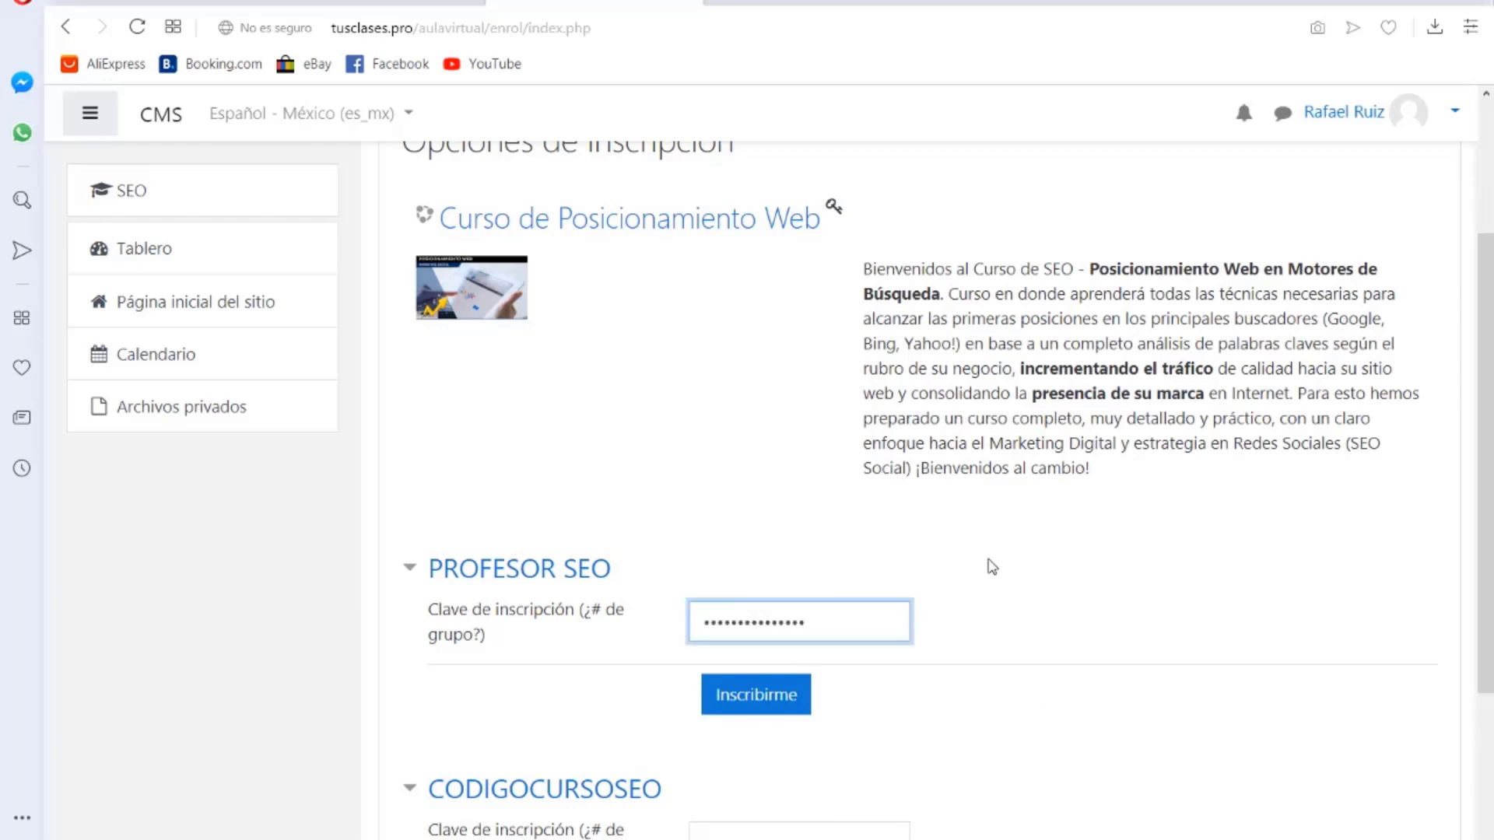
pyautogui.click(790, 700)
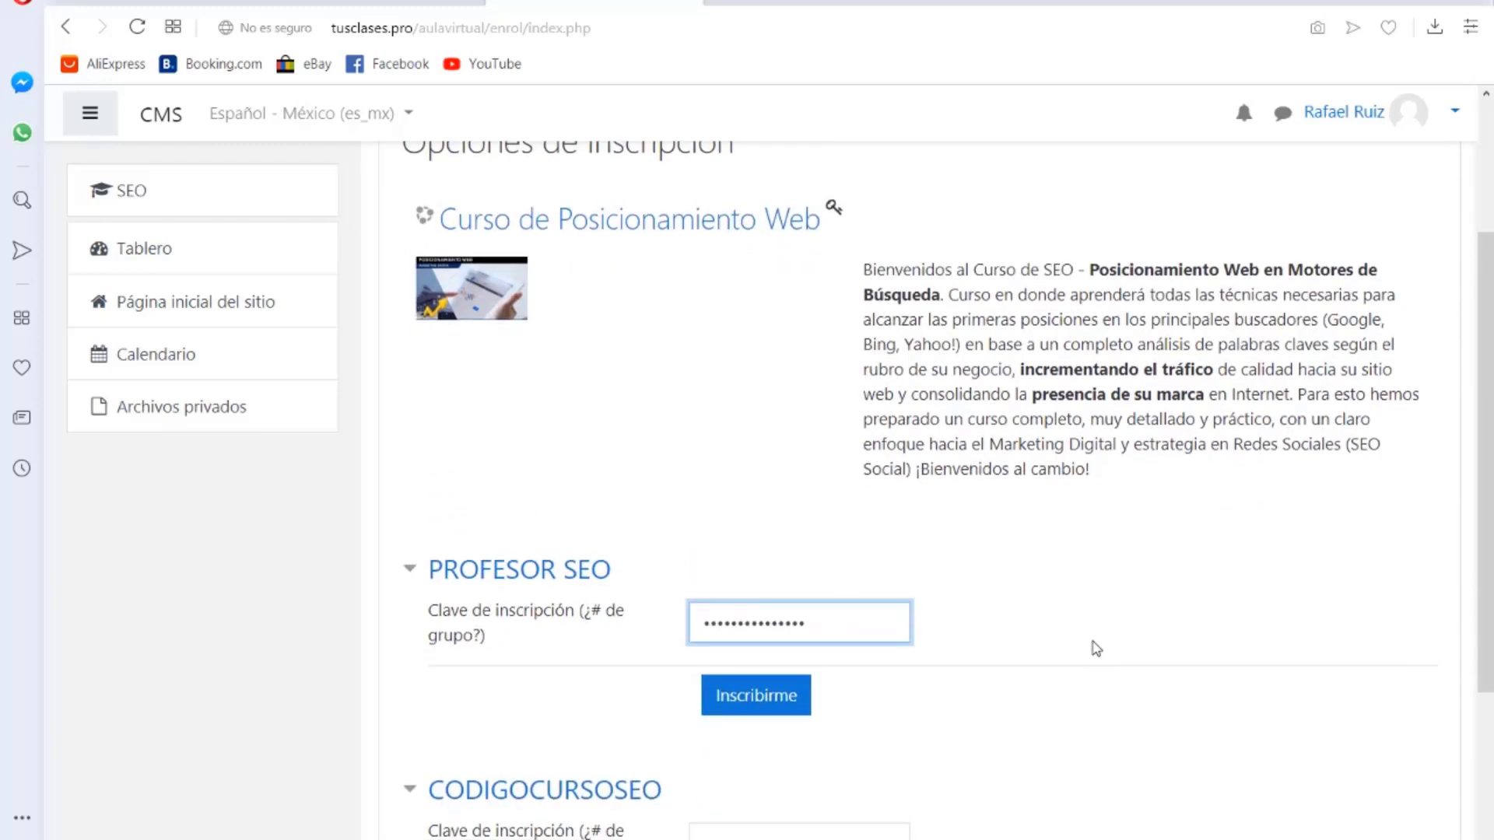
pyautogui.click(765, 701)
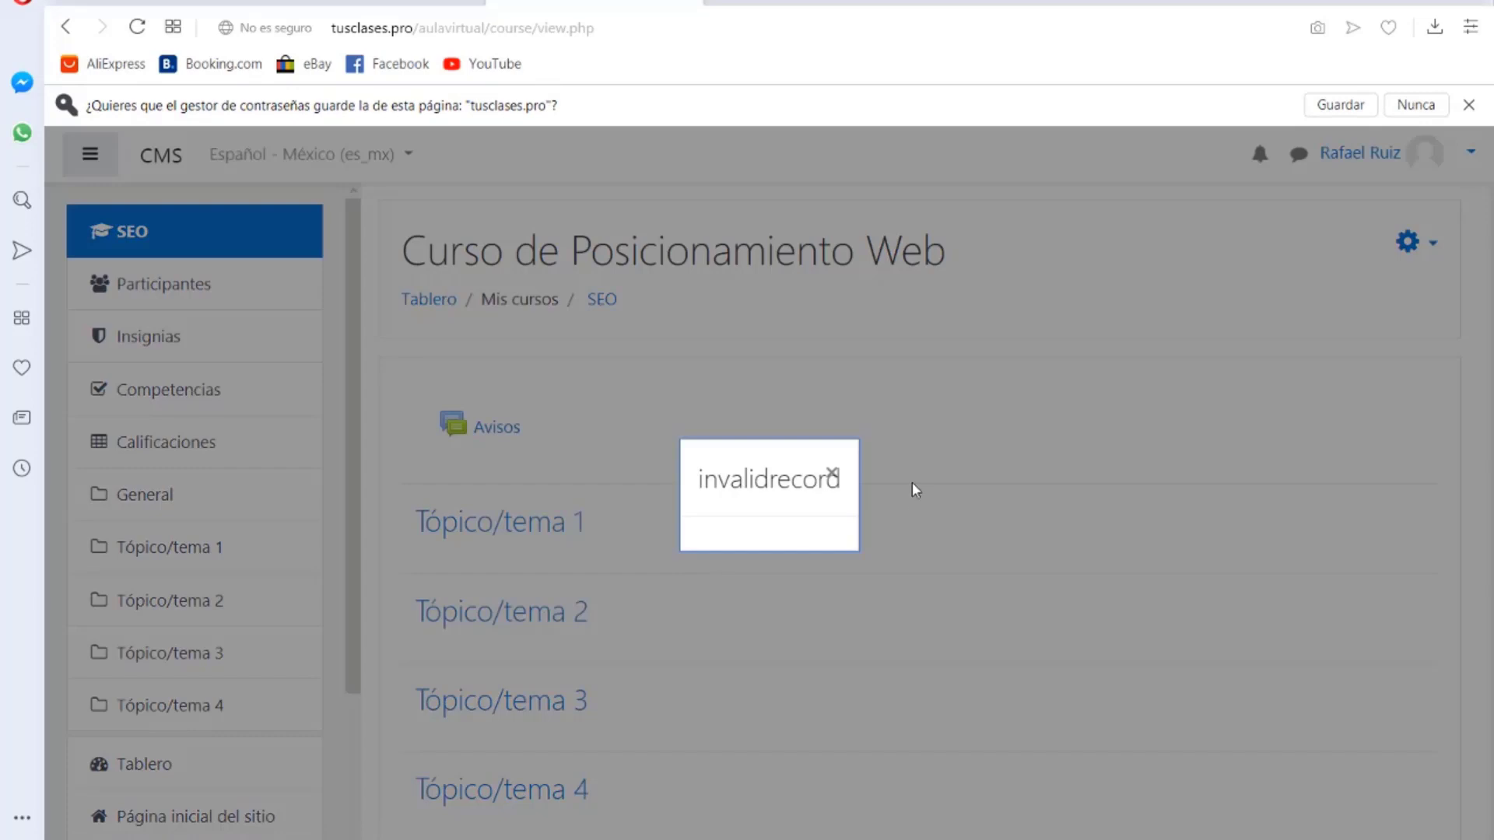
# Step: Dismiss the invalidrecord error and scroll through the Curso de Posicionamiento Web page
pyautogui.click(831, 473)
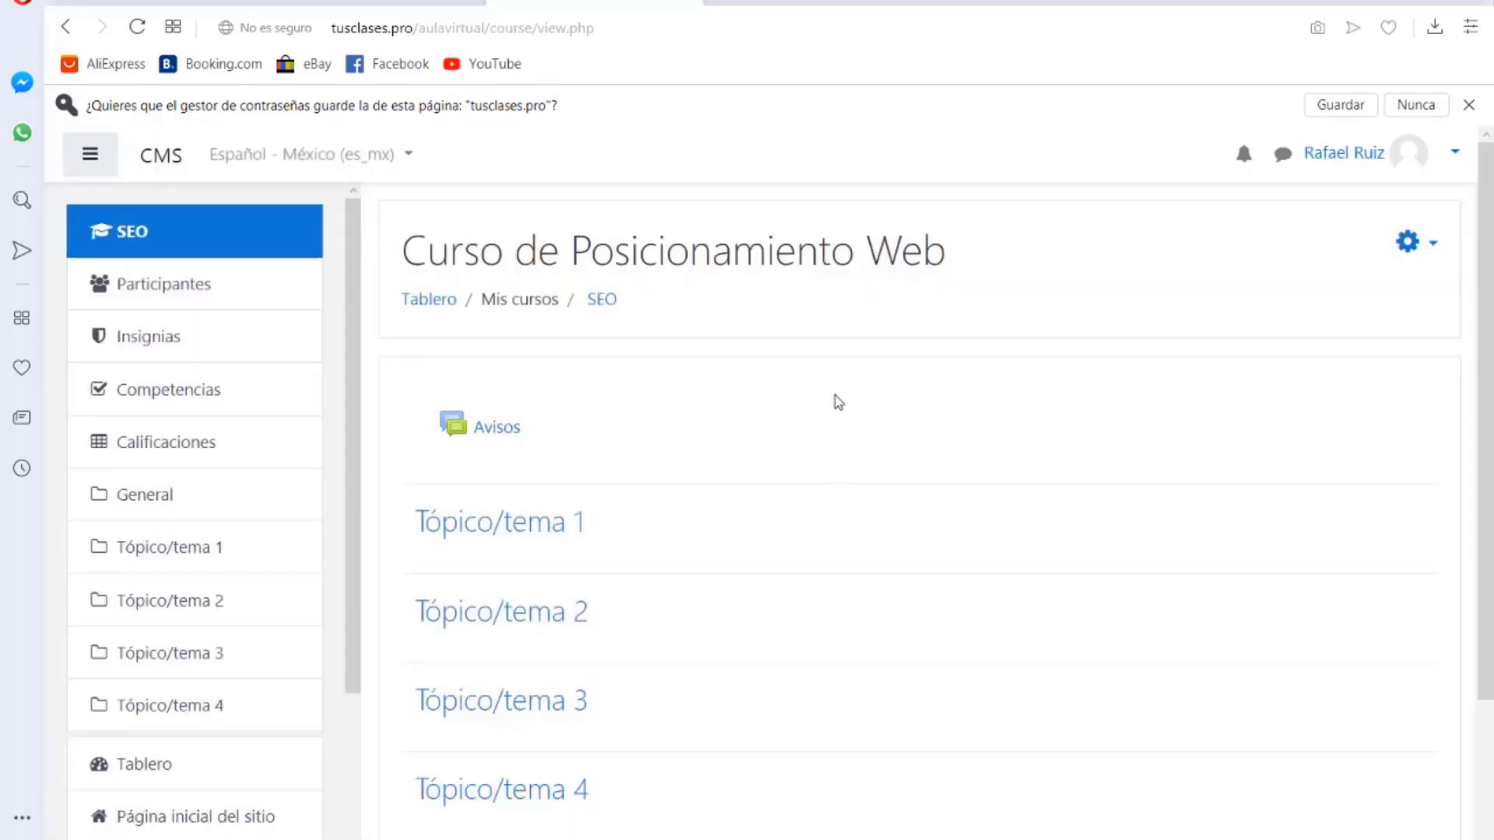
pyautogui.scroll(-2, 844, 400)
pyautogui.scroll(2, 844, 400)
pyautogui.scroll(-3, 287, 389)
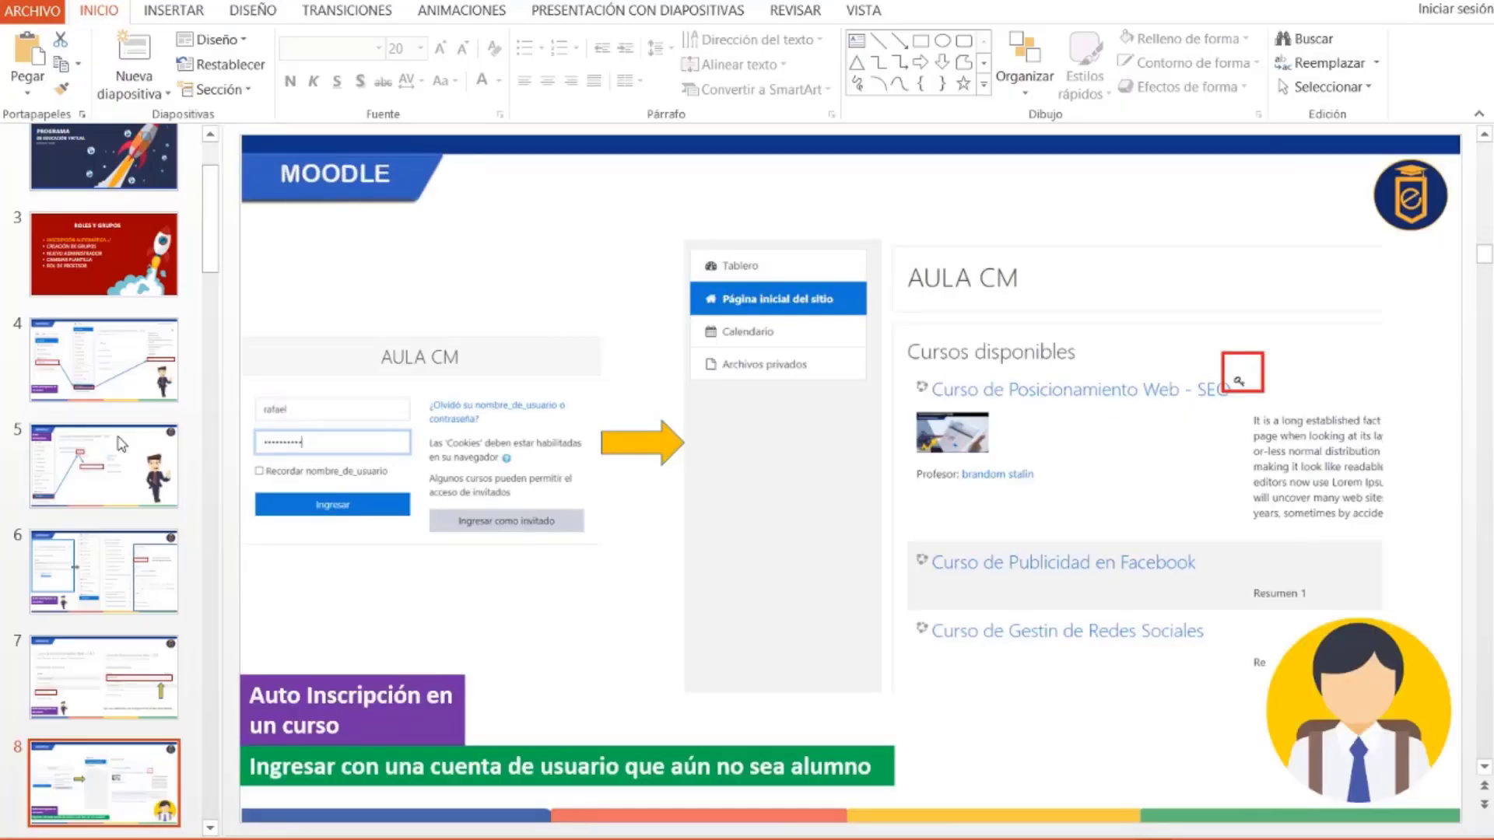
pyautogui.scroll(-3, 129, 458)
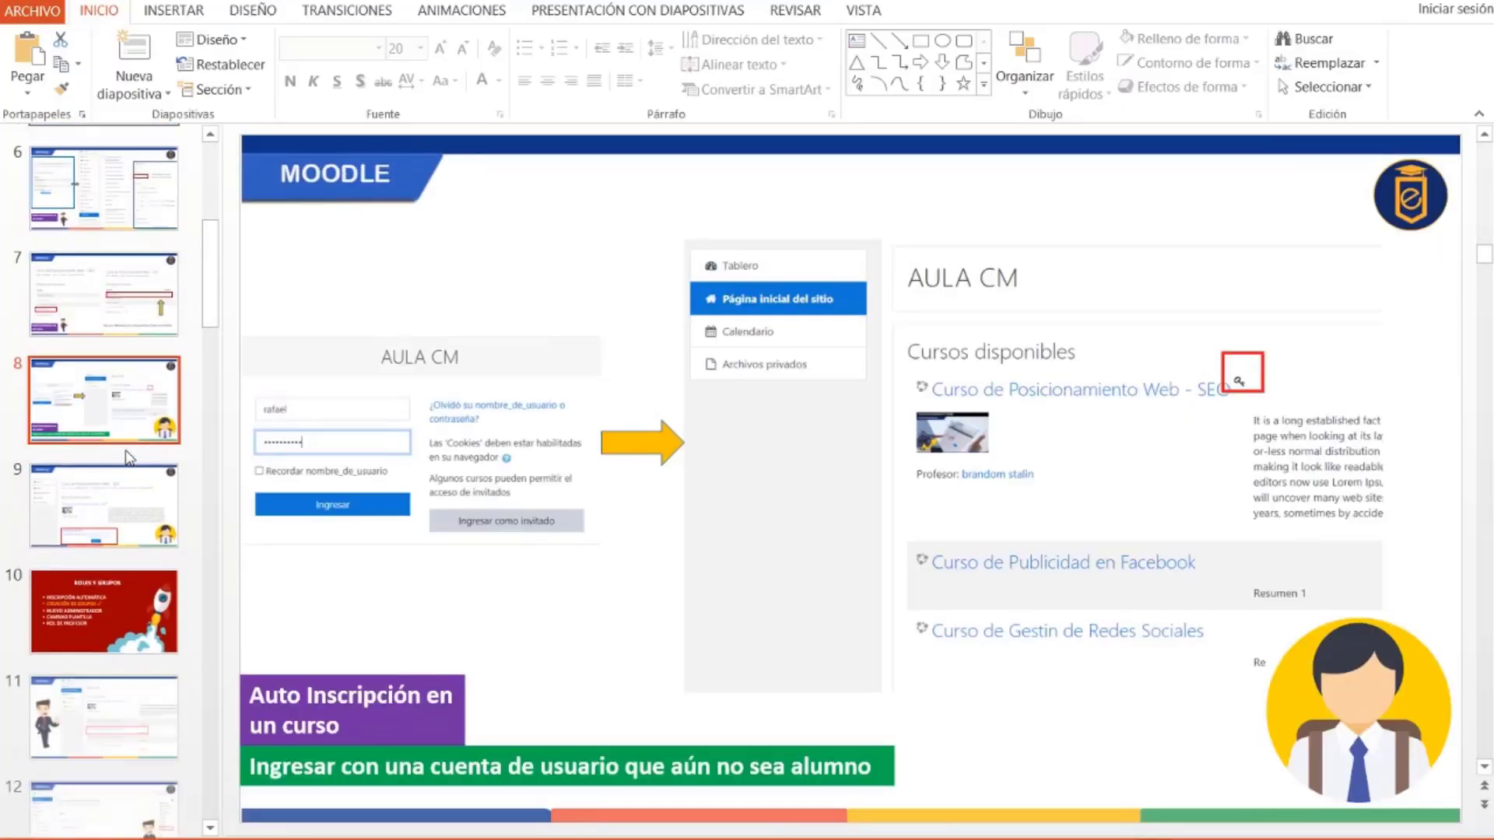
pyautogui.scroll(-10, 129, 457)
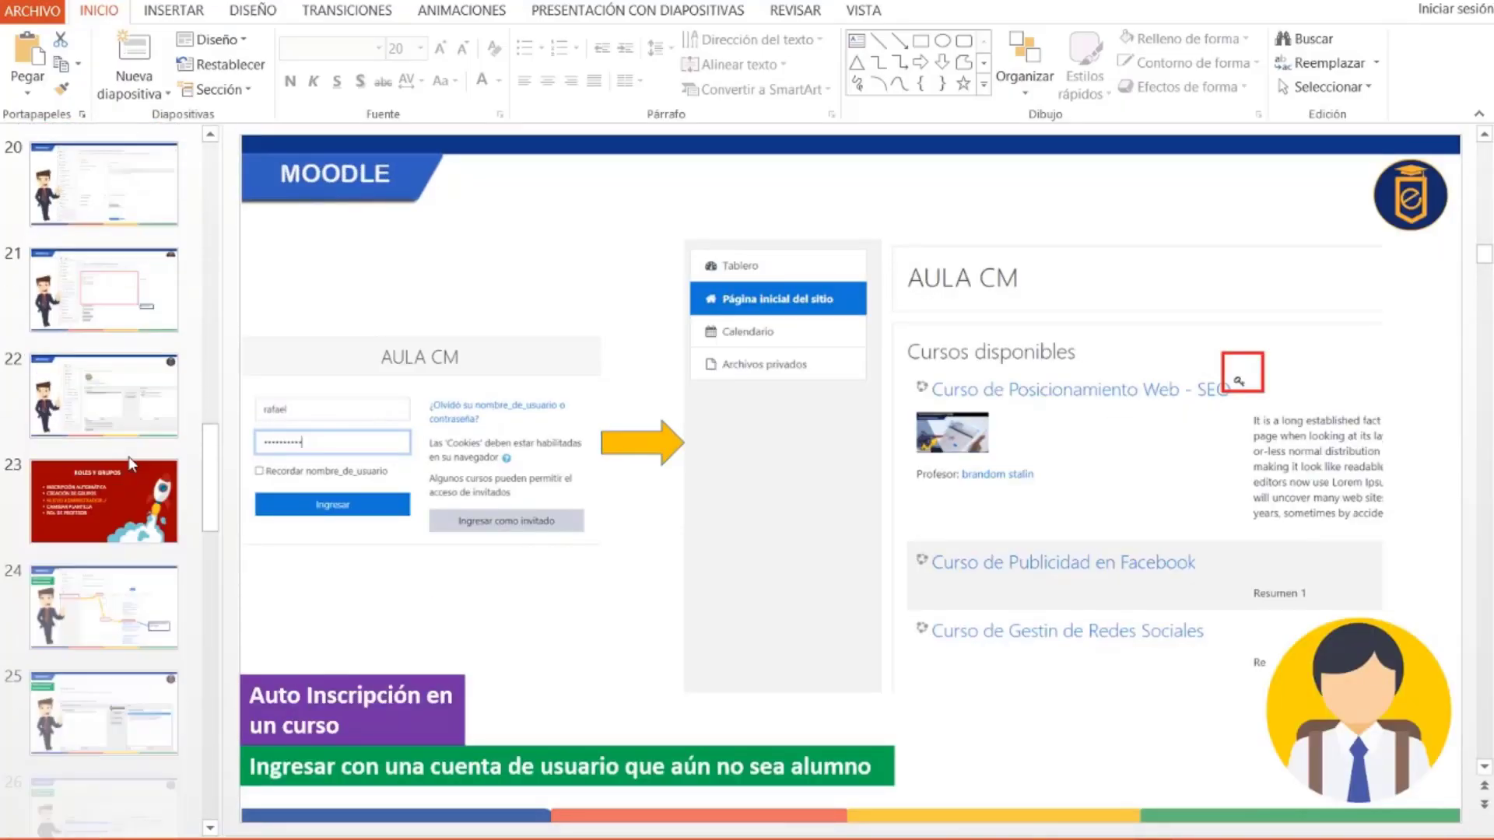
pyautogui.scroll(-10, 129, 462)
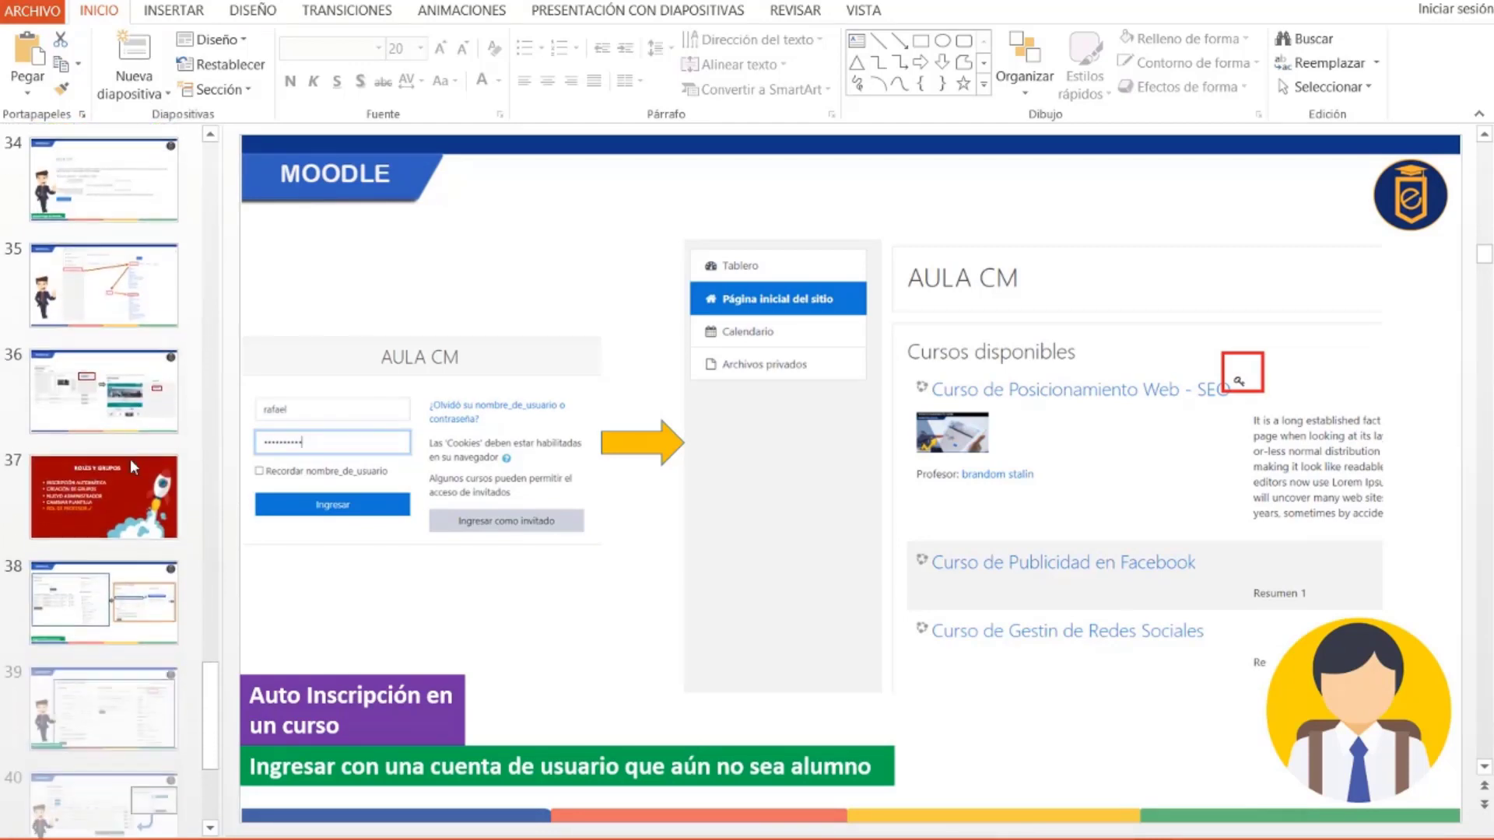
pyautogui.scroll(-3, 129, 459)
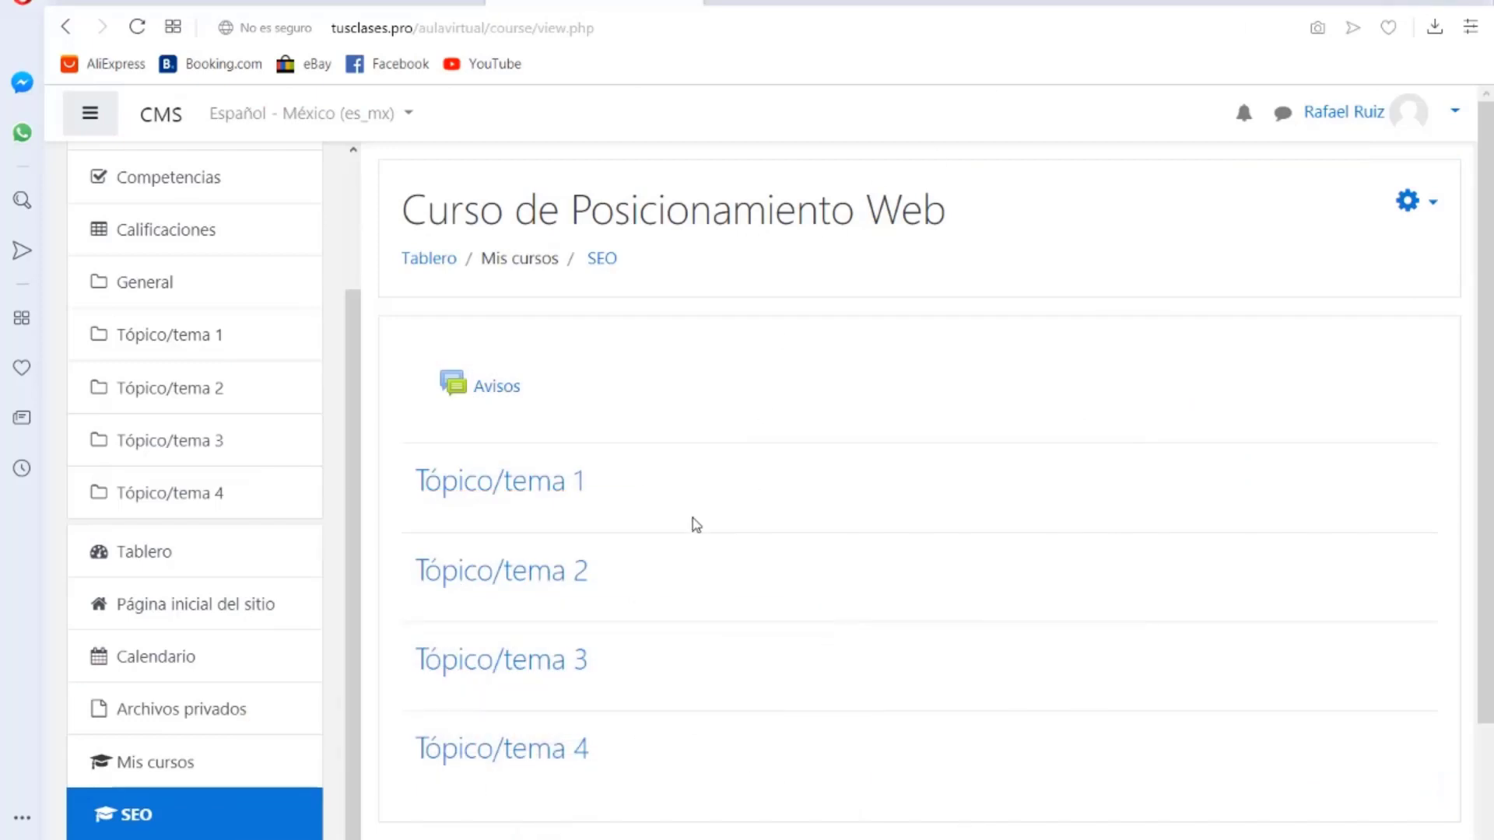
pyautogui.scroll(3, 320, 457)
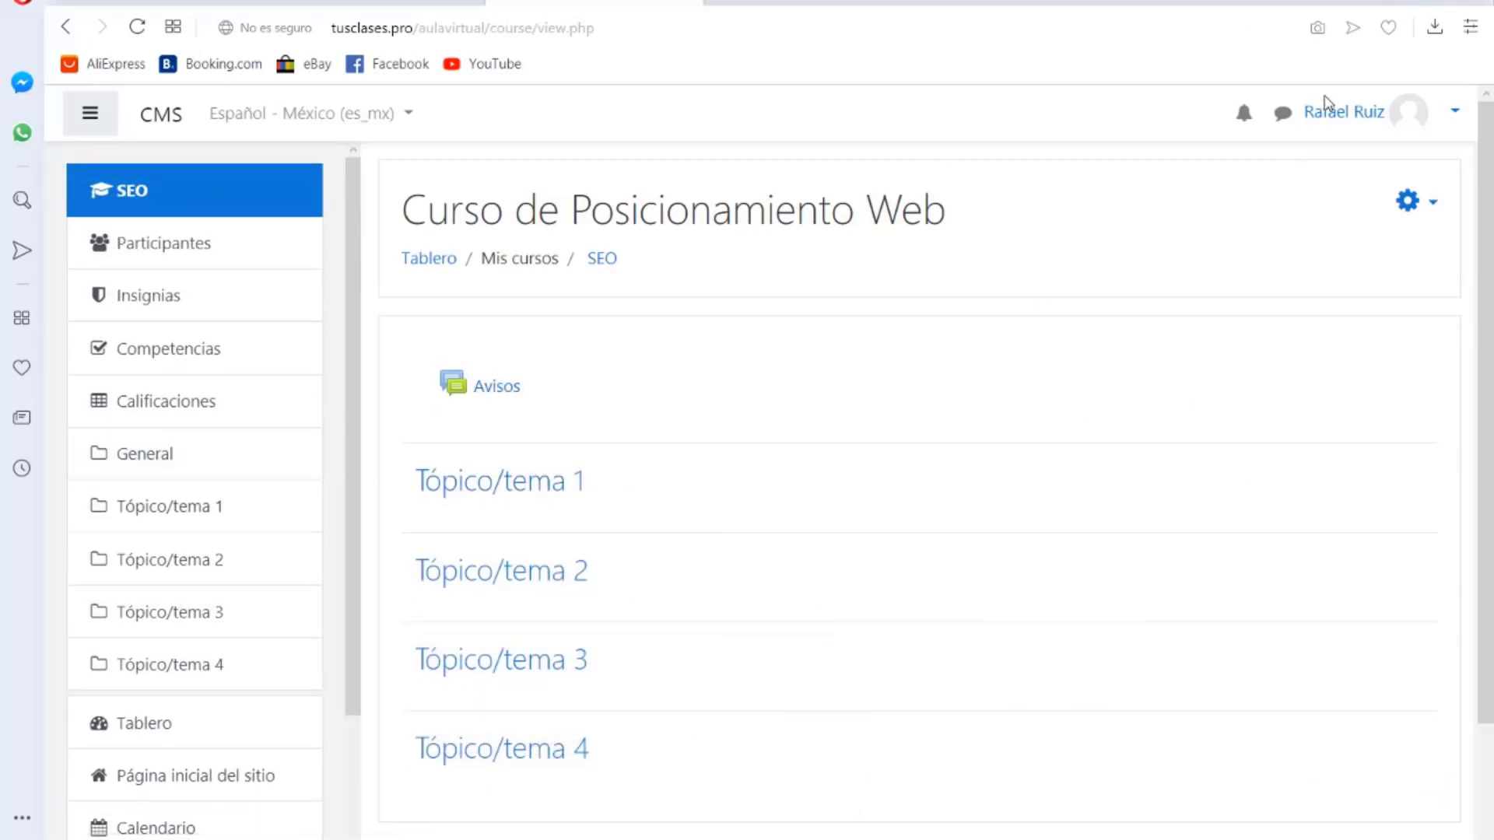
pyautogui.scroll(-2, 586, 327)
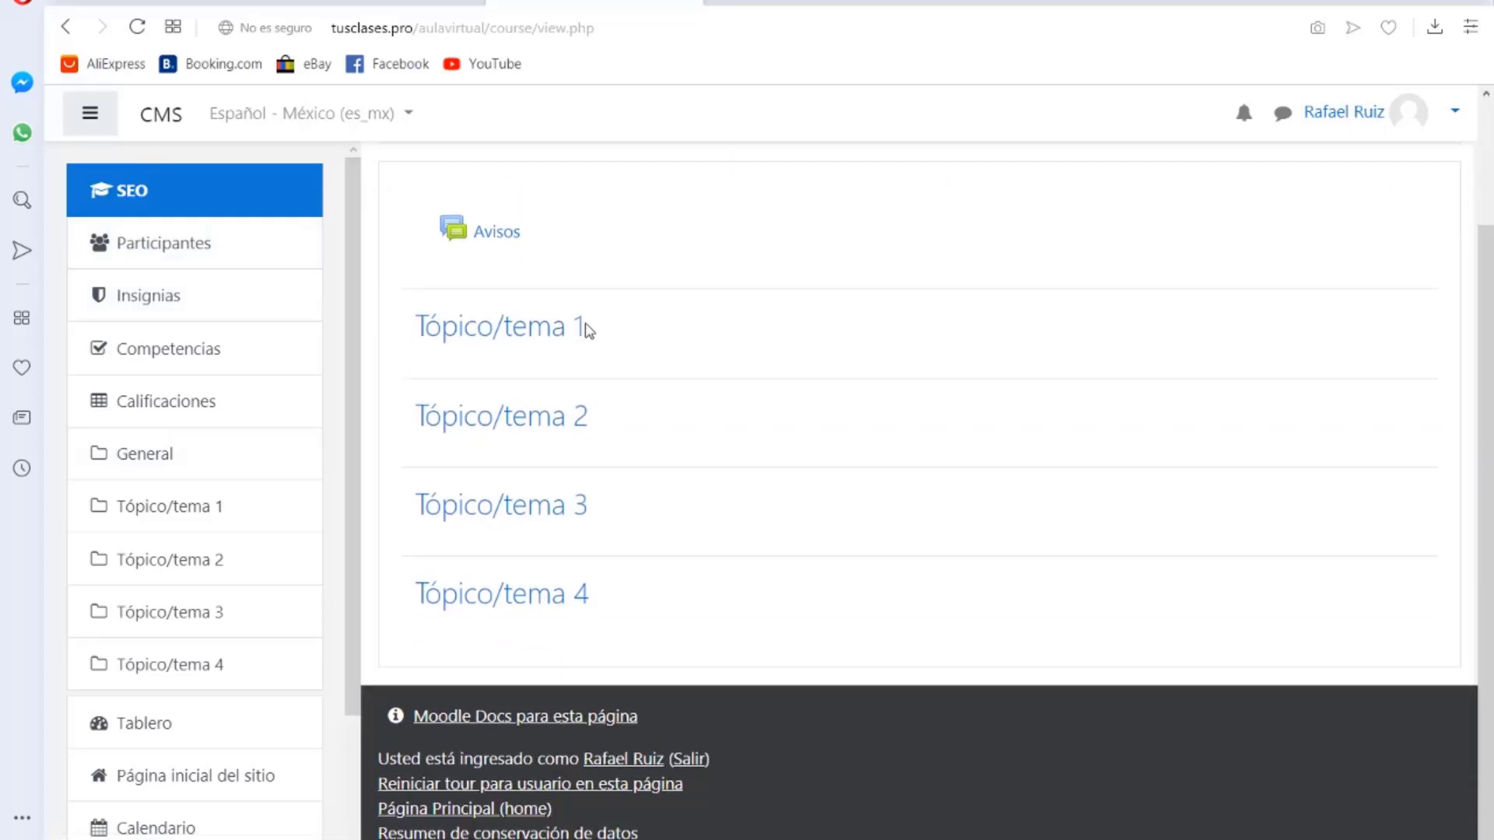
pyautogui.scroll(2, 573, 327)
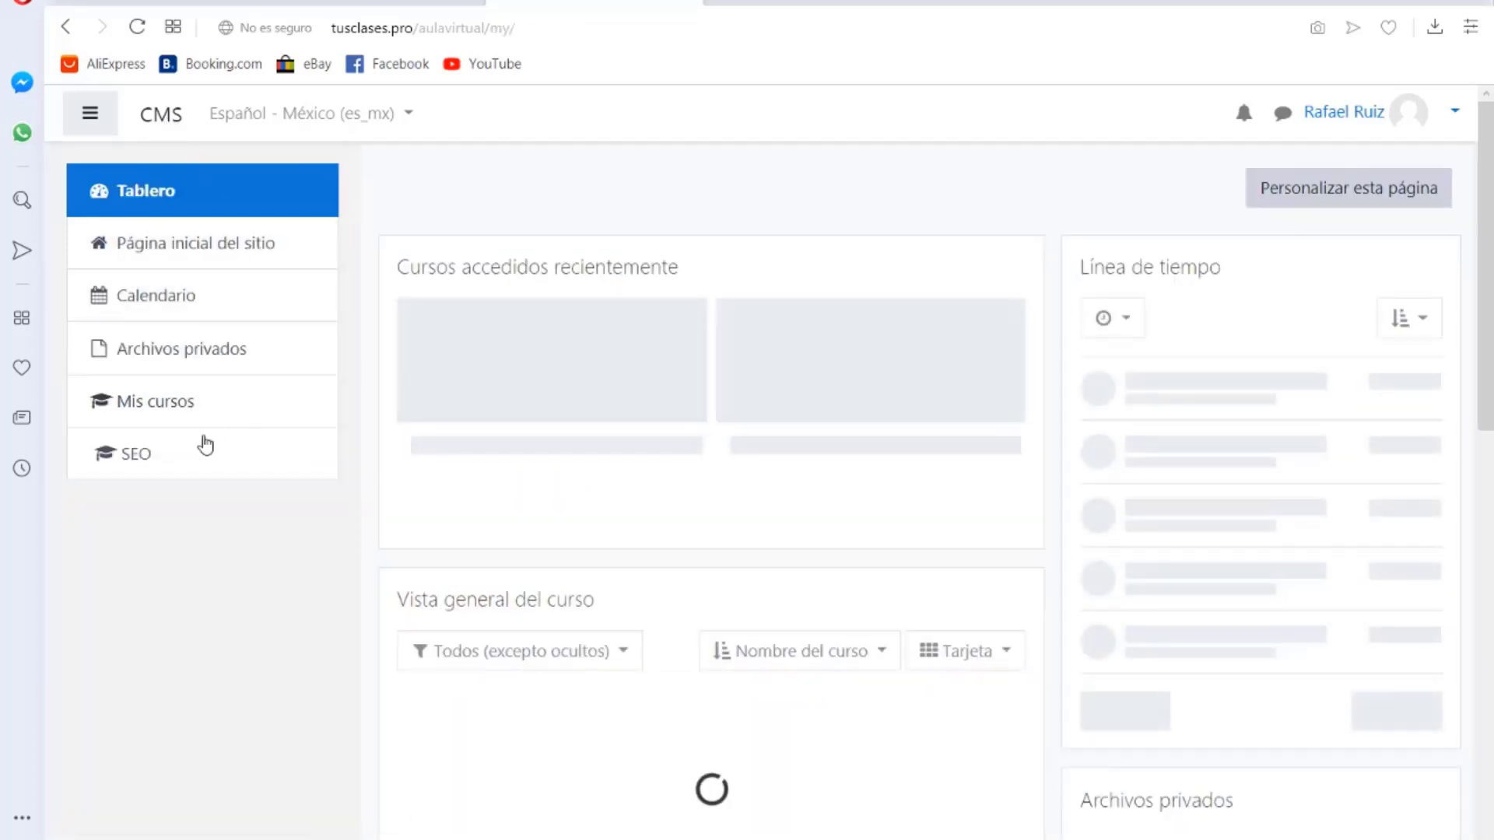
pyautogui.click(138, 456)
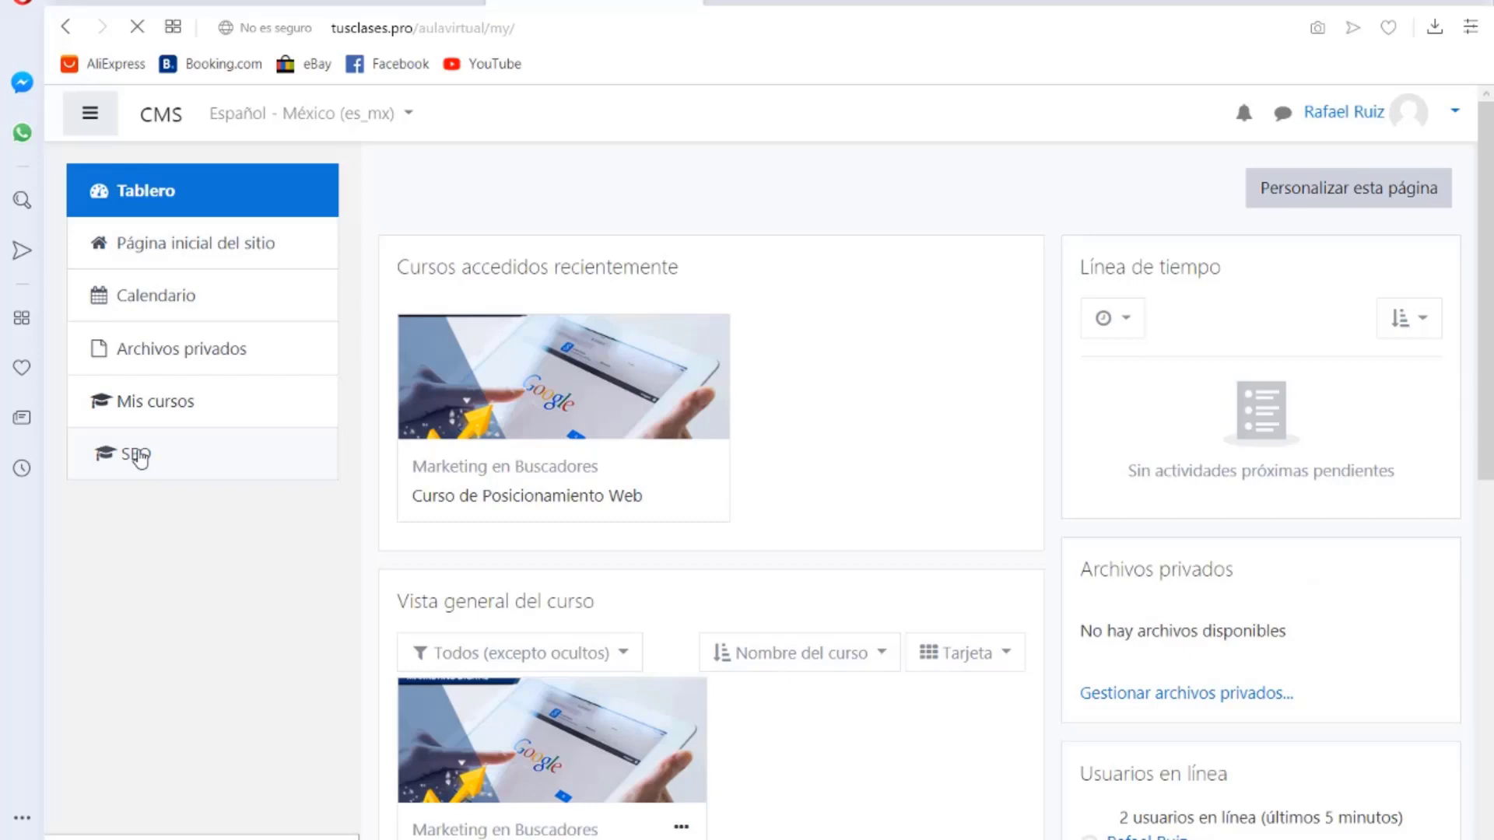
pyautogui.scroll(-1, 477, 433)
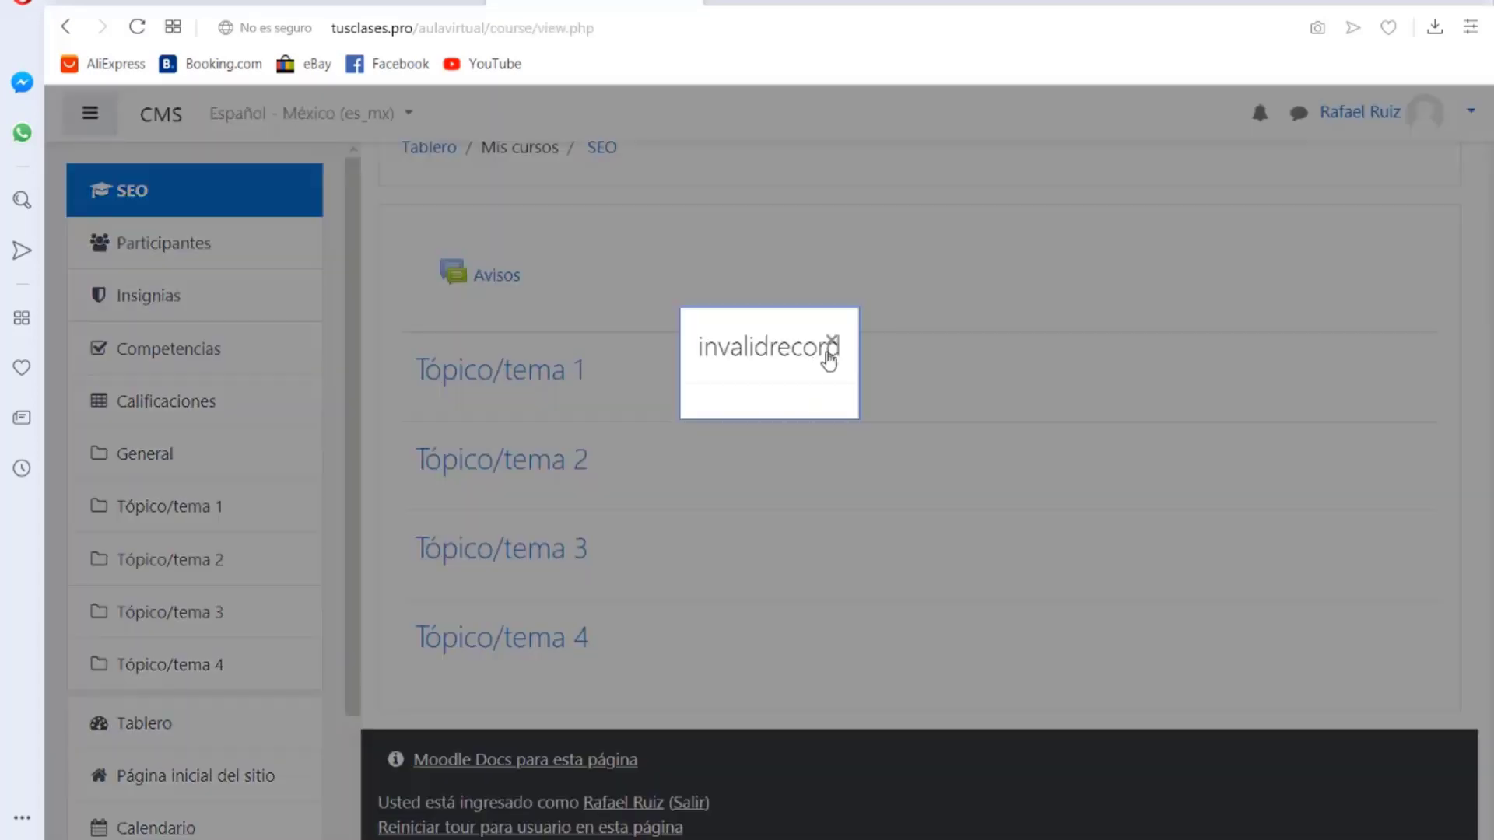
pyautogui.click(830, 342)
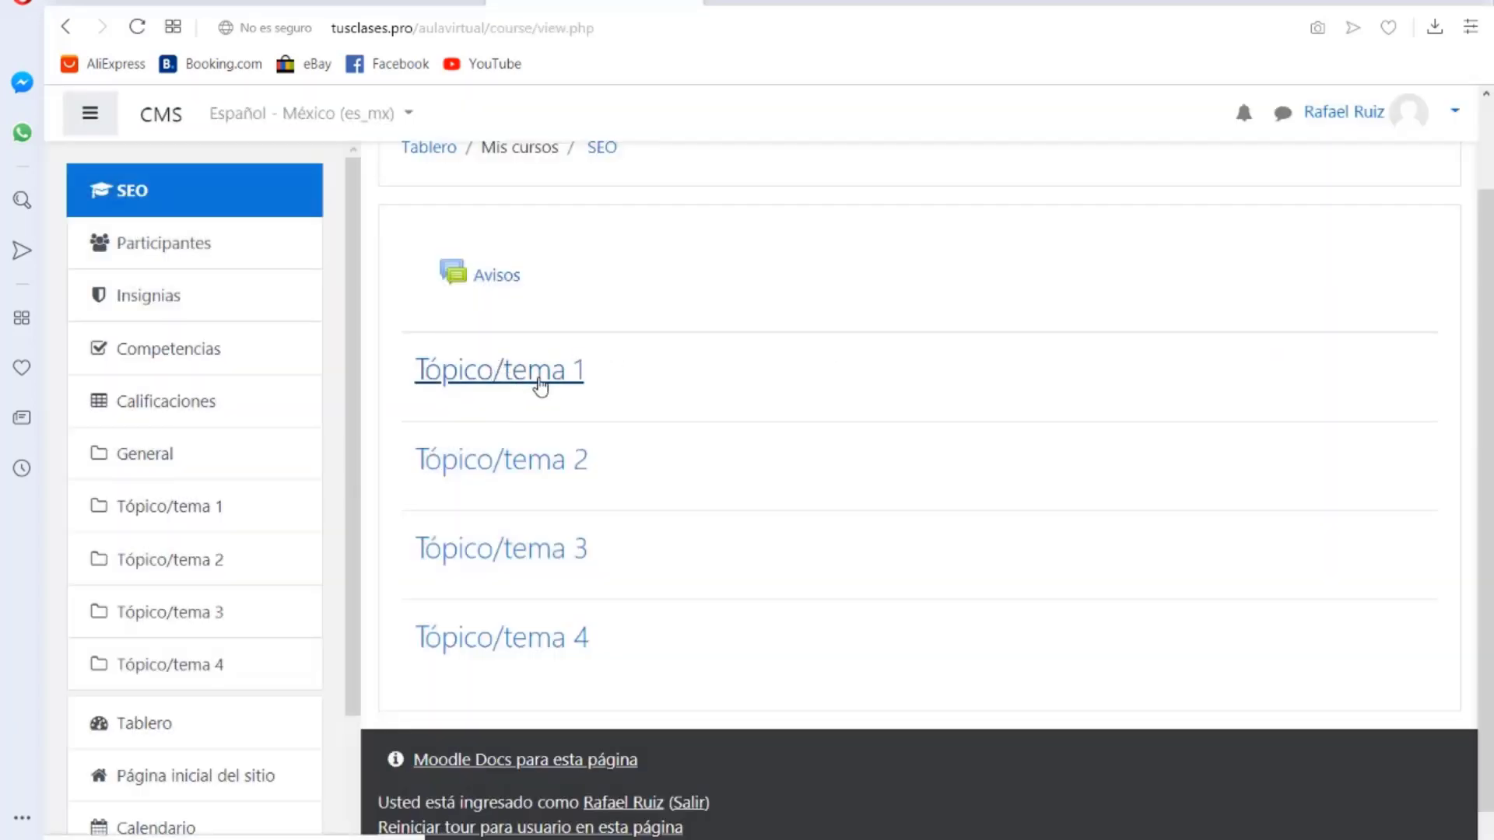
pyautogui.scroll(-1, 516, 381)
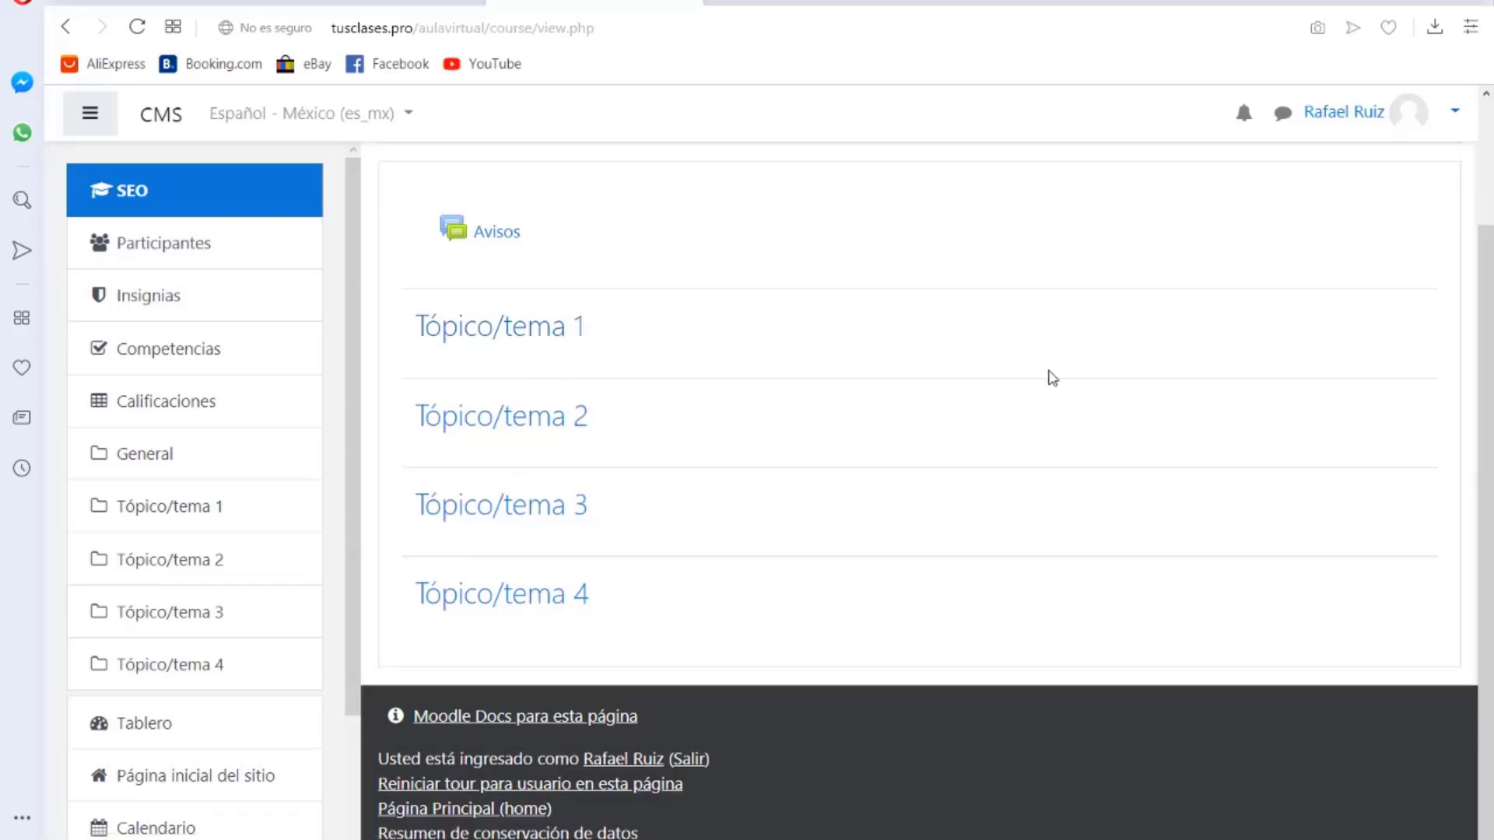
pyautogui.scroll(2, 1051, 379)
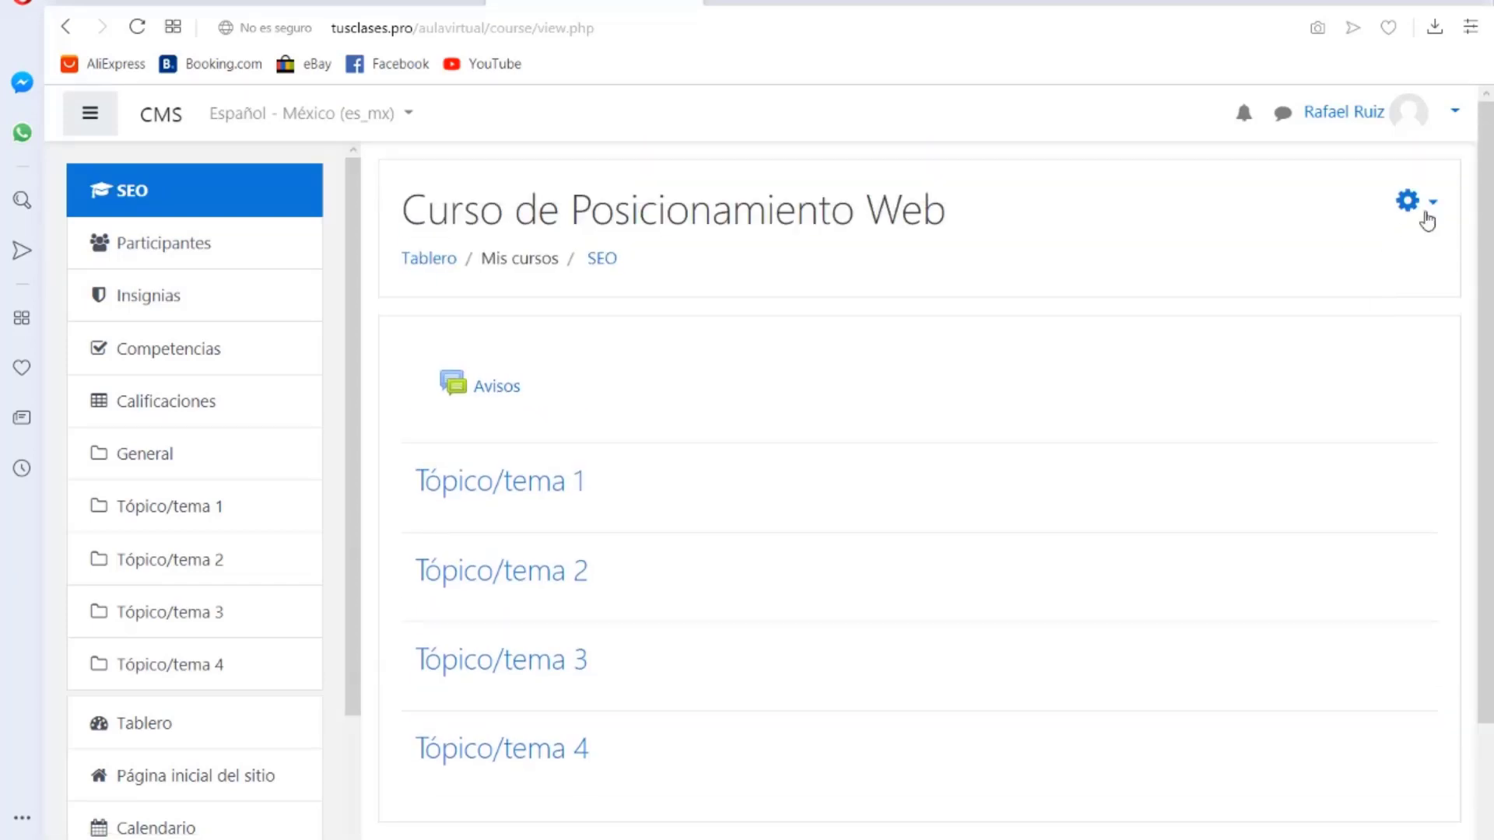
# Step: Turn on Activar edición from the course gear menu, dismissing the invalidrecord error
pyautogui.click(1433, 204)
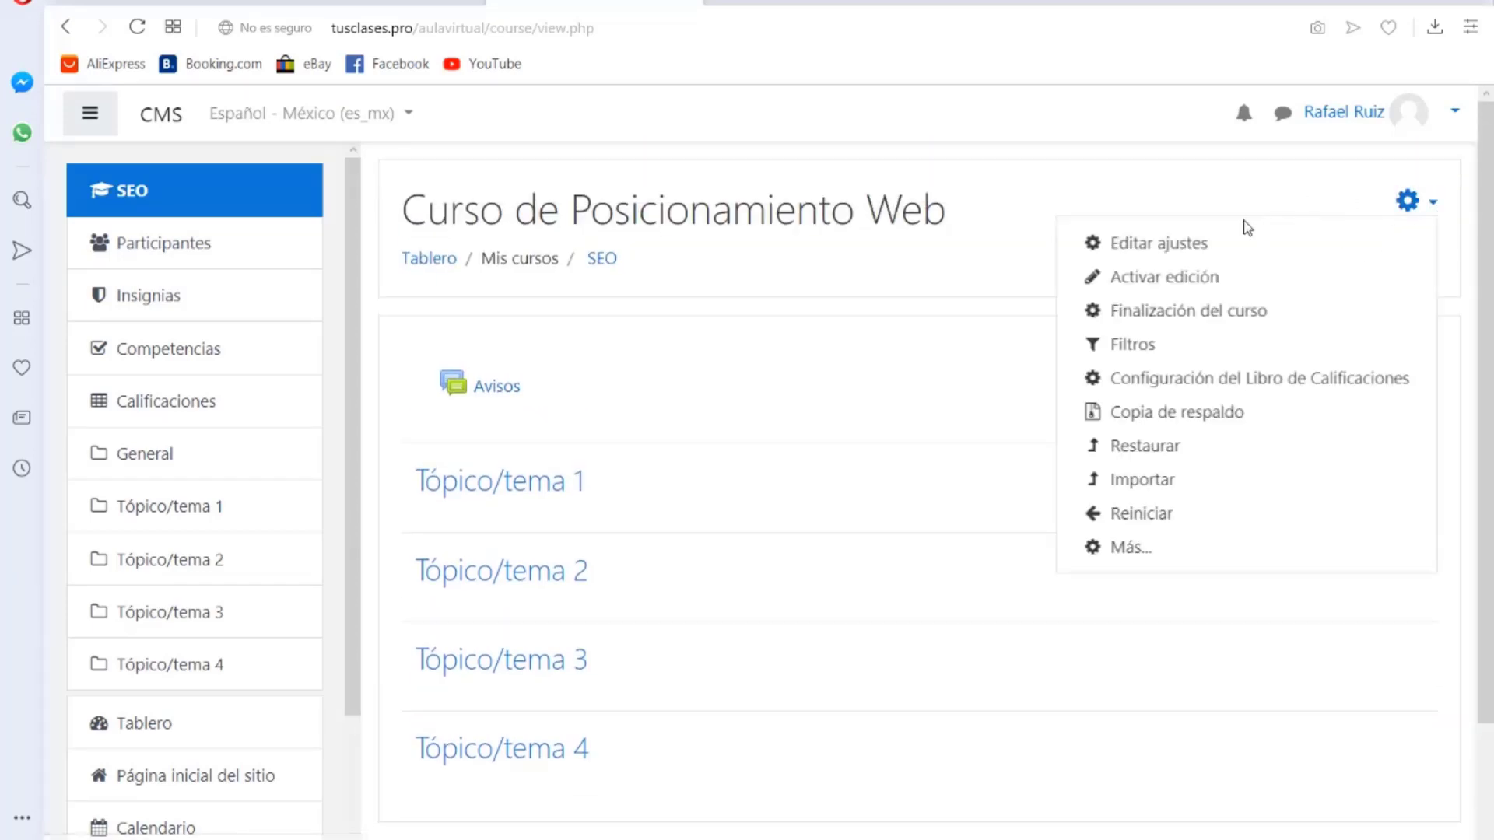
pyautogui.click(1192, 279)
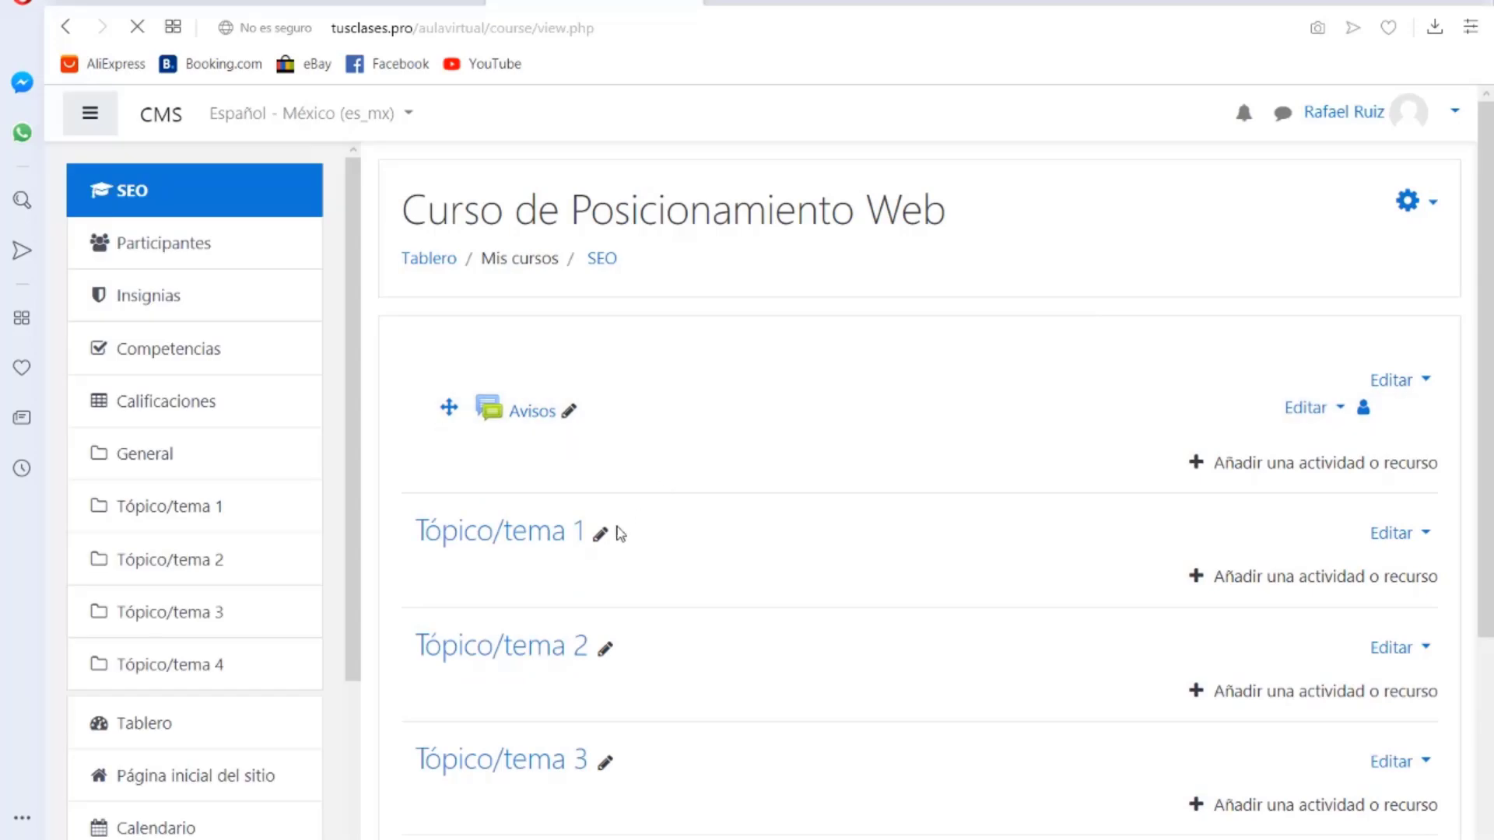
pyautogui.click(570, 411)
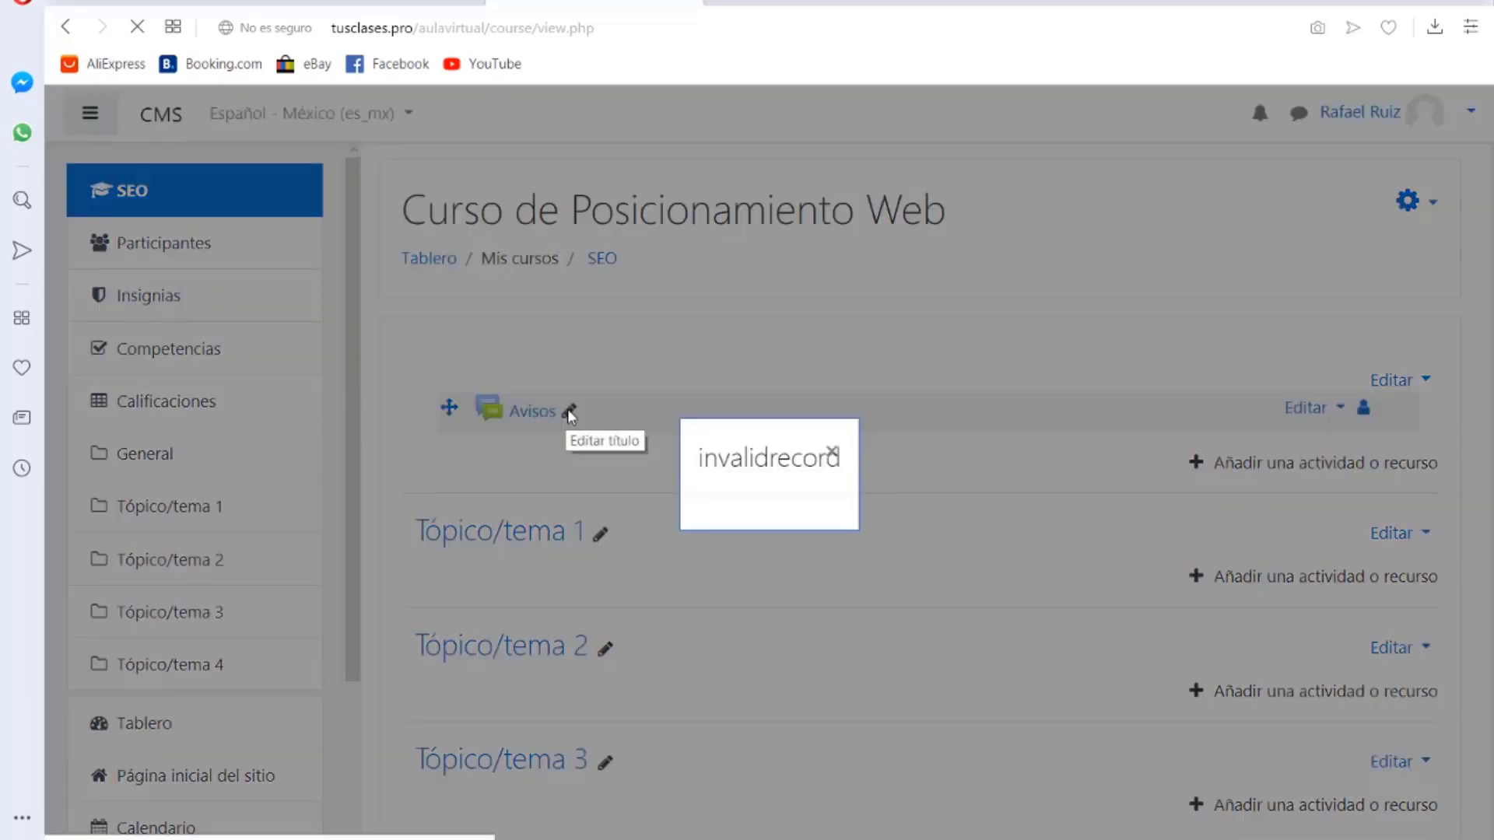
pyautogui.click(832, 455)
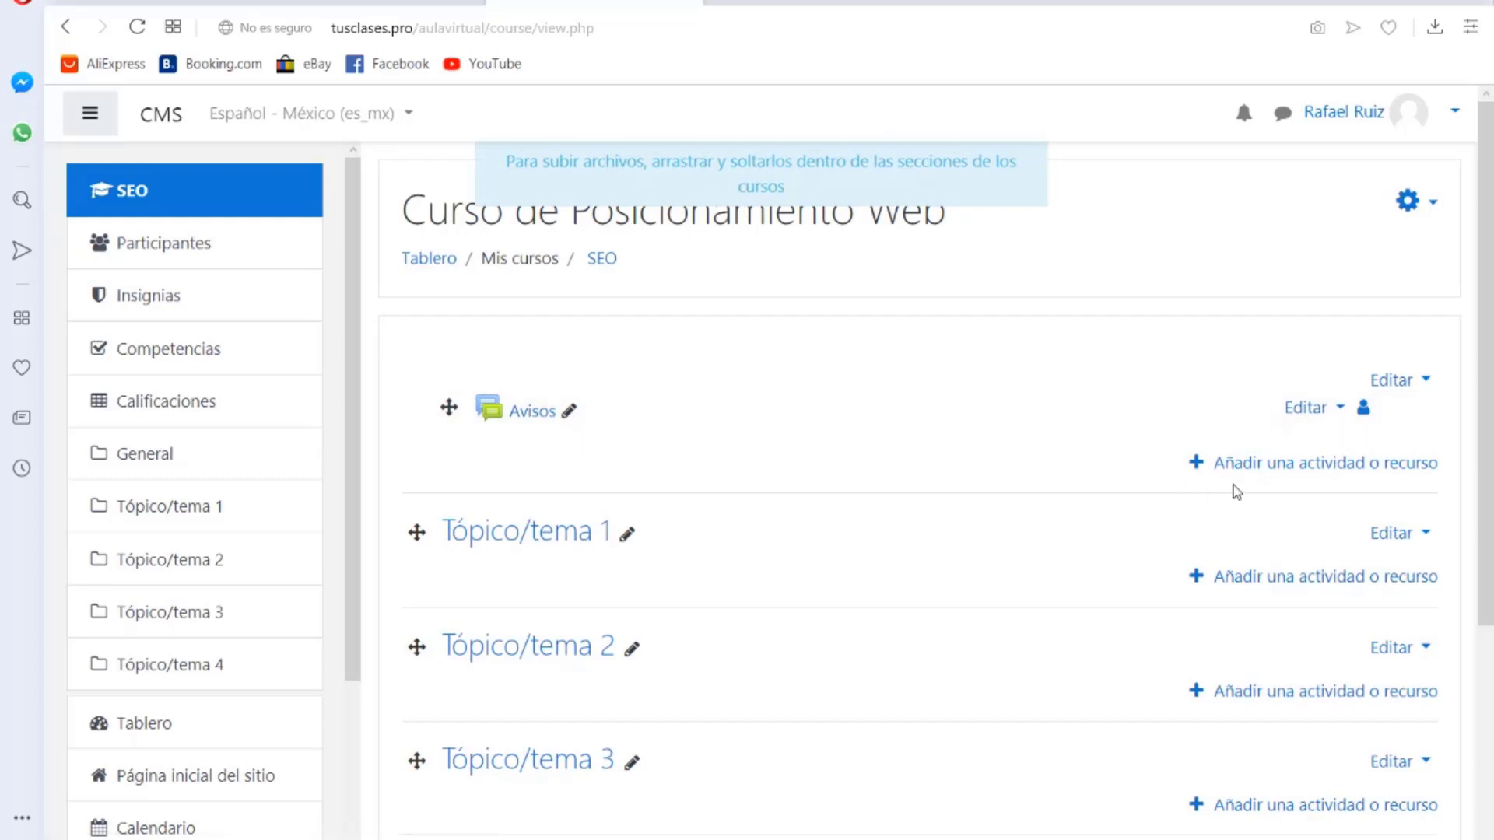
# Step: Browse the Añadir una actividad o recurso chooser, then close it
pyautogui.click(1307, 464)
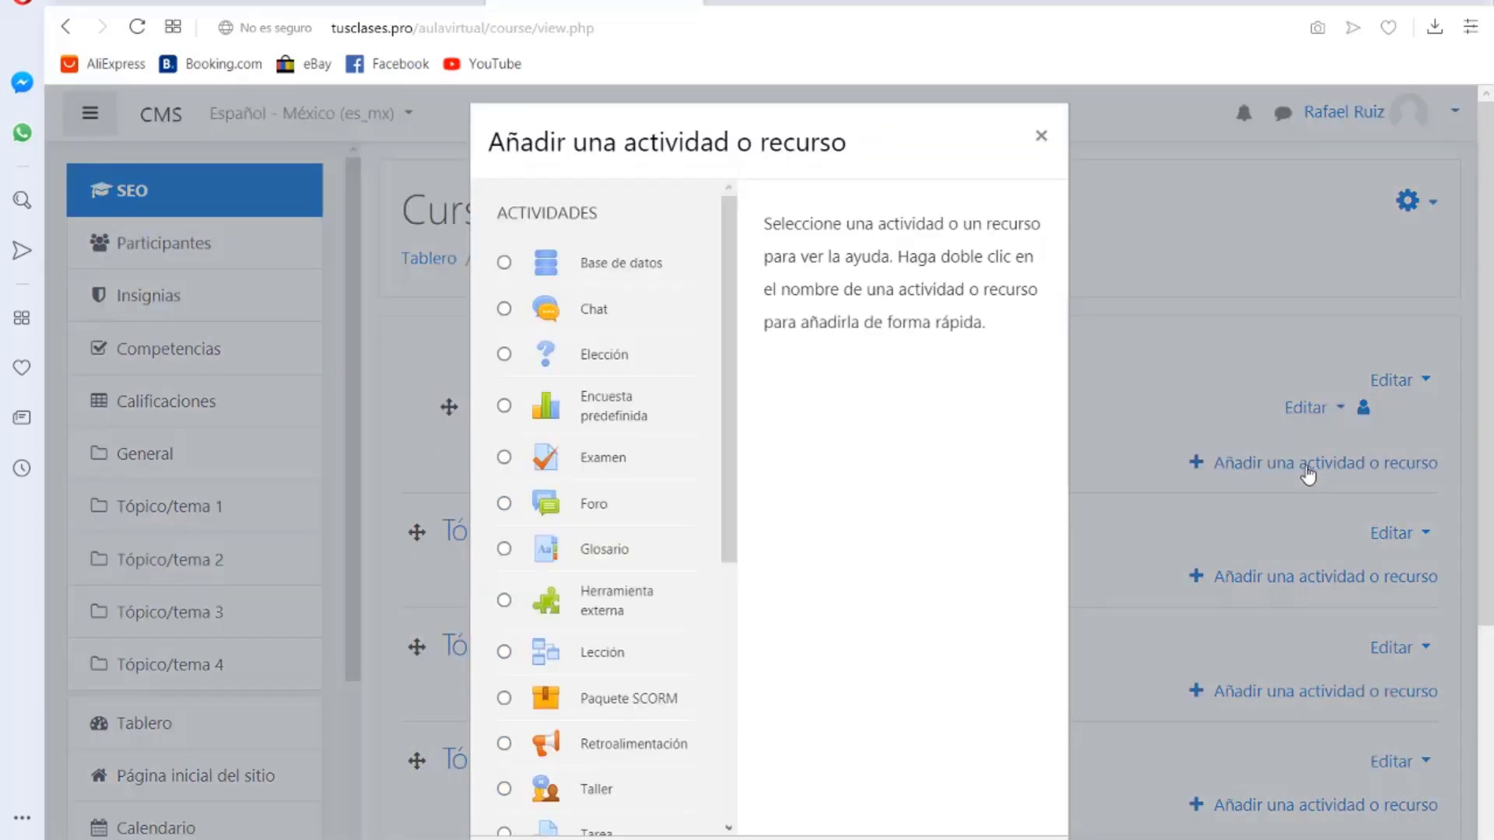
pyautogui.scroll(-5, 662, 459)
pyautogui.scroll(5, 656, 529)
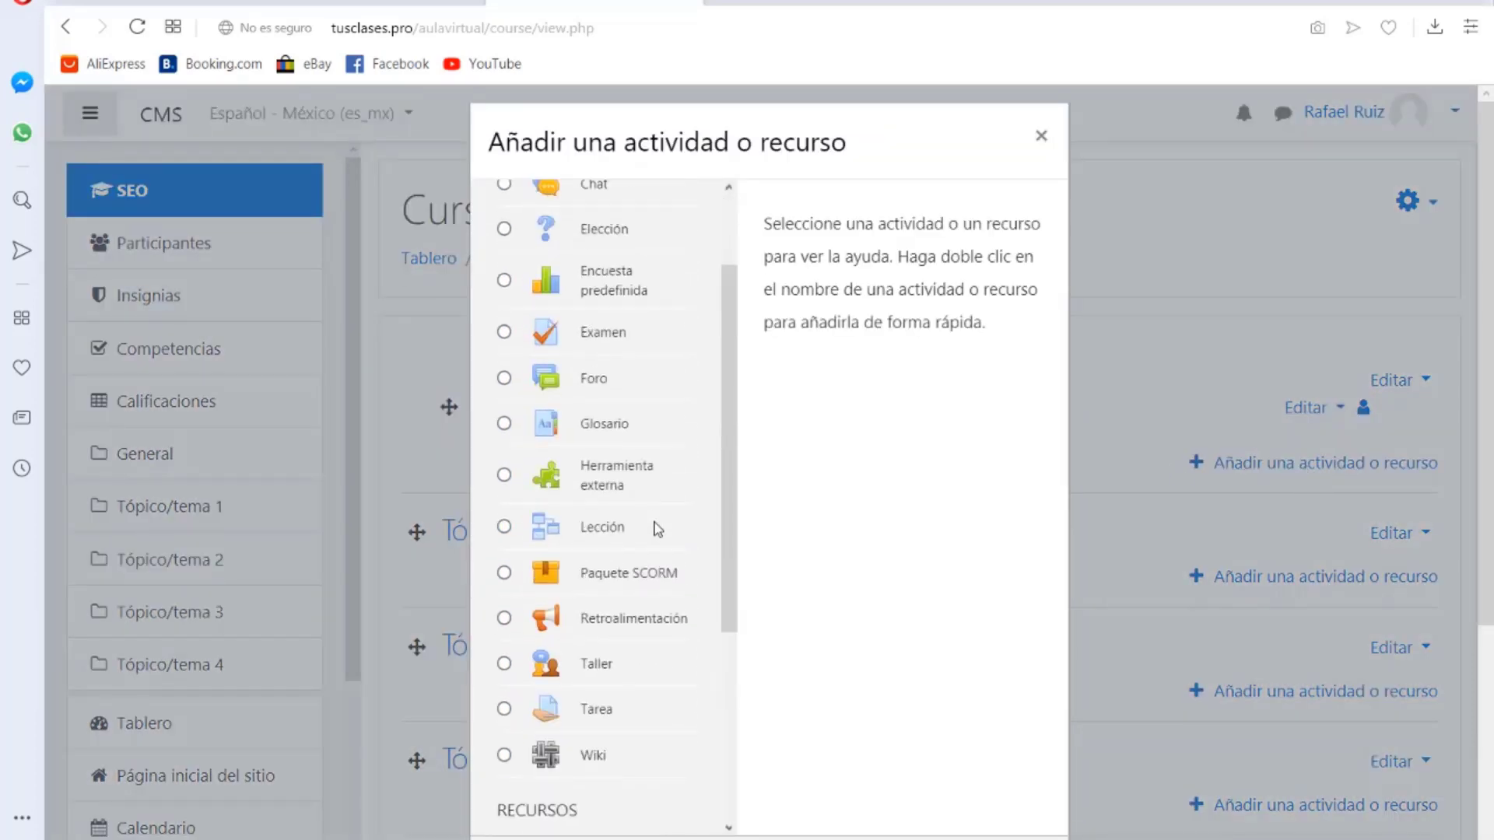
pyautogui.scroll(-3, 619, 399)
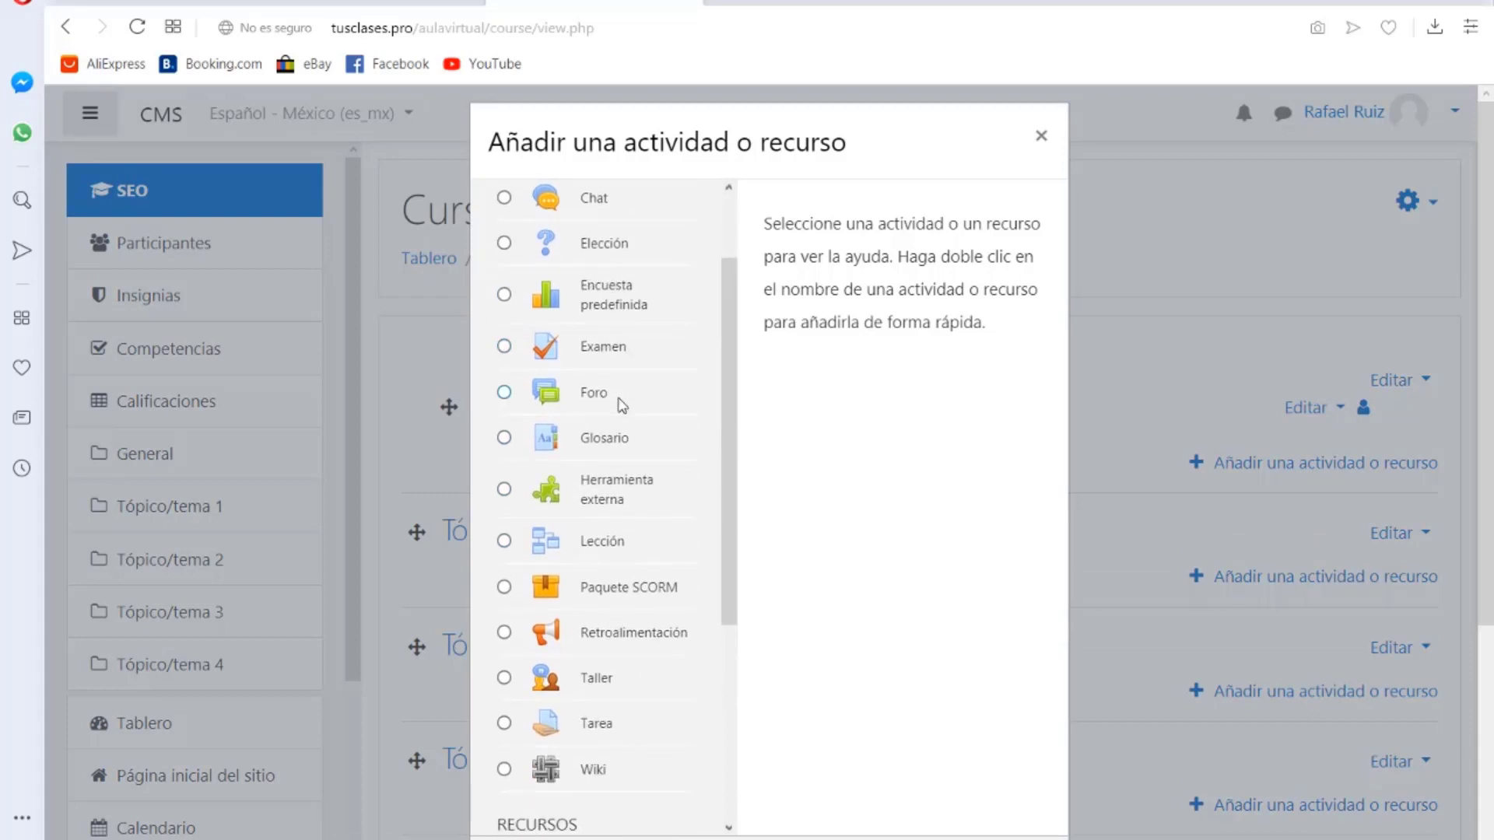
pyautogui.scroll(3, 622, 405)
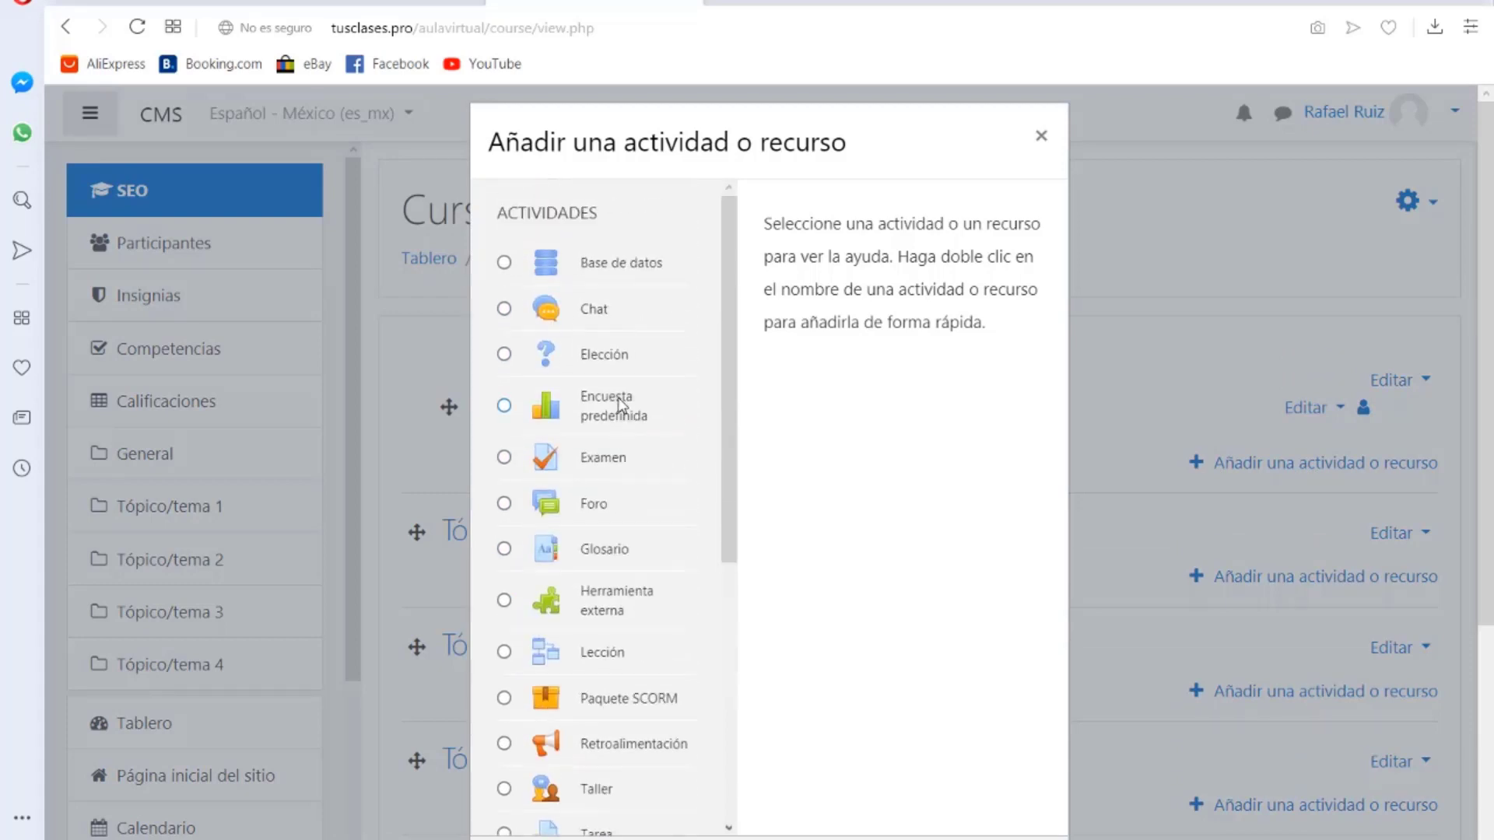
pyautogui.scroll(-6, 621, 402)
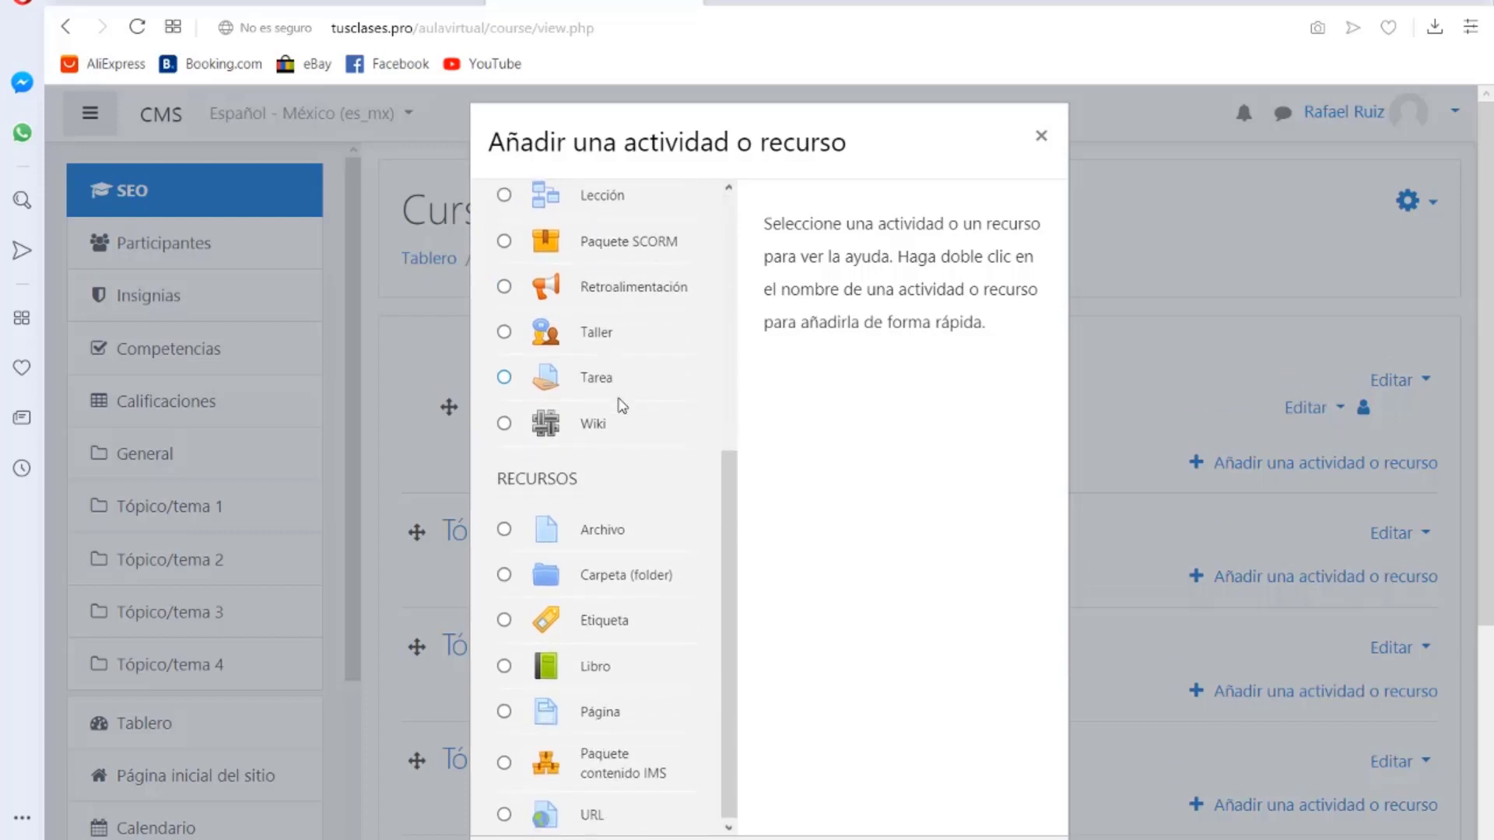
pyautogui.scroll(4, 623, 400)
pyautogui.click(1041, 138)
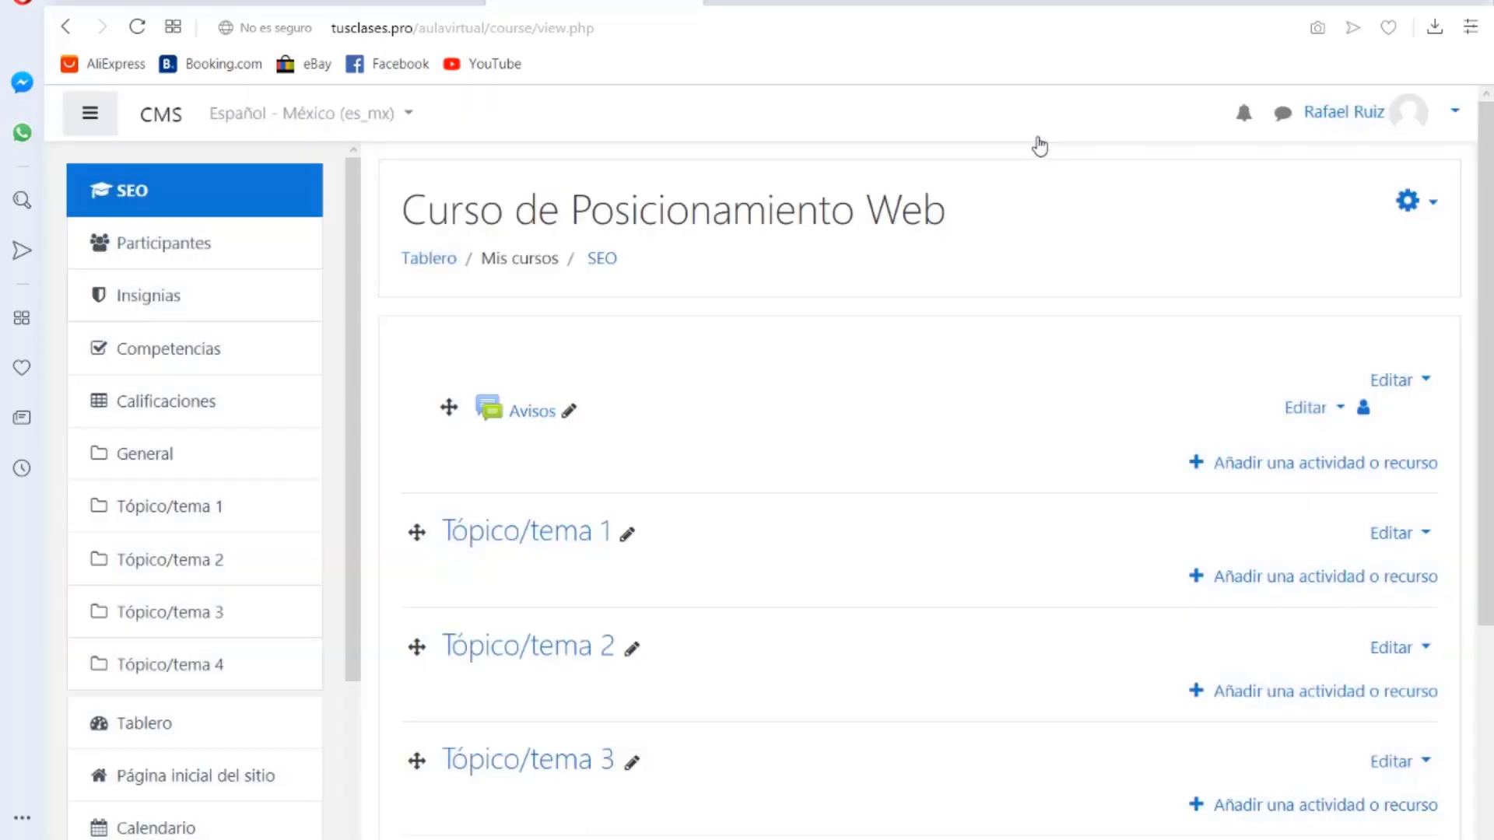